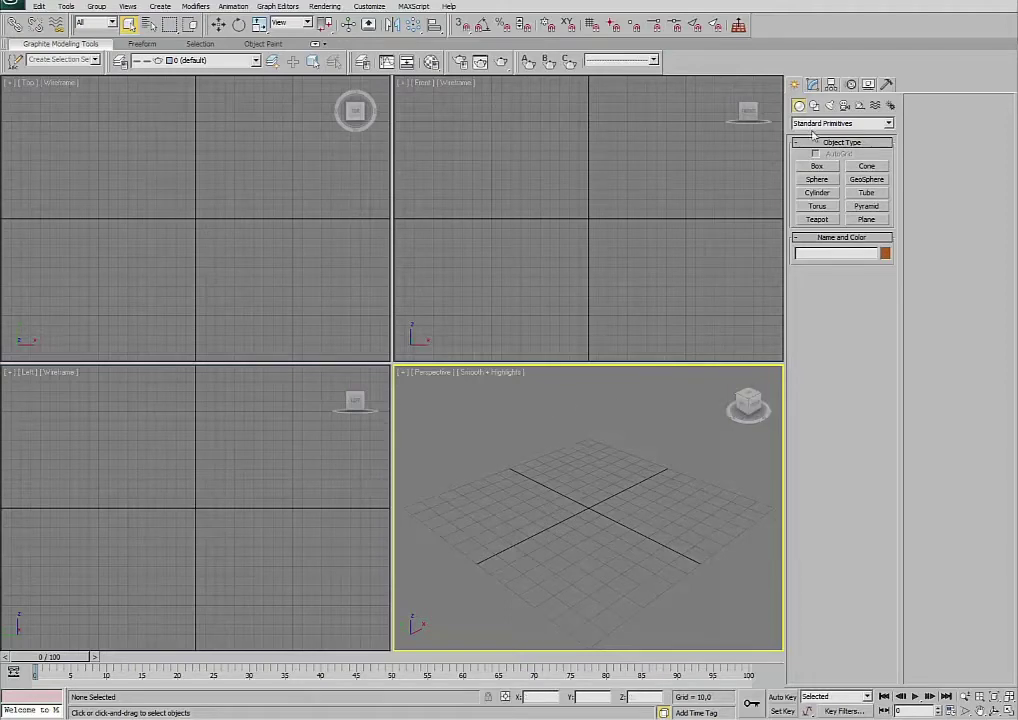
Create a tetrahedron Hedra from Extended Primitives at the scene centre with radius 50.
{"action": "left_click", "coordinate": [813, 125]}
{"action": "left_click", "coordinate": [820, 143]}
{"action": "left_click", "coordinate": [817, 166]}
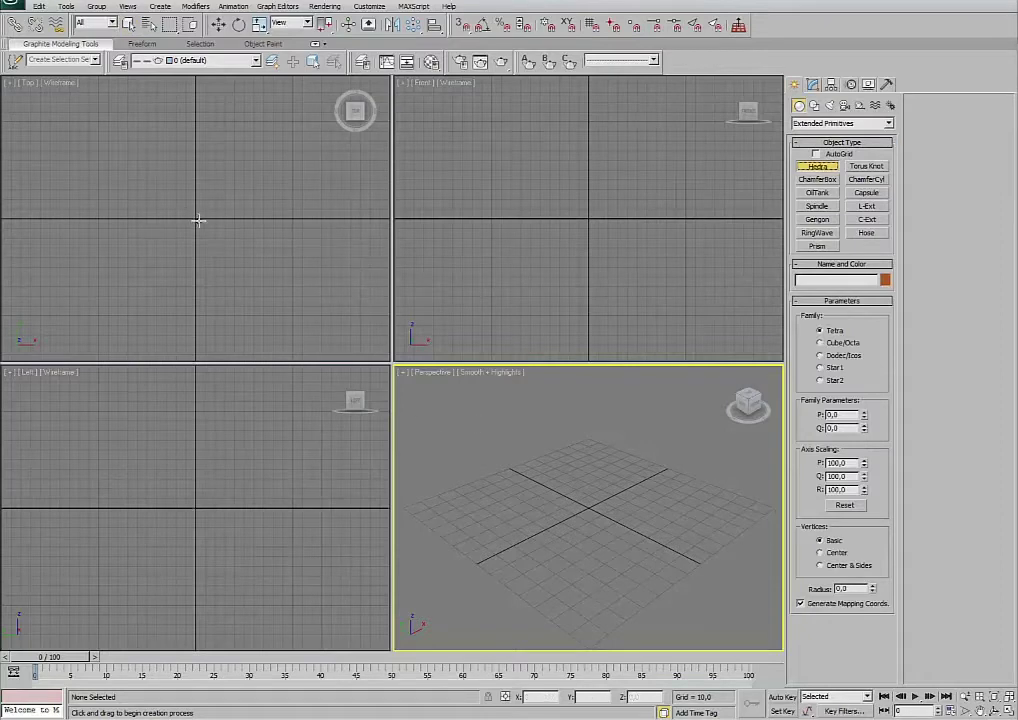
{"action": "left_click_drag", "start_coordinate": [194, 218], "coordinate": [211, 175]}
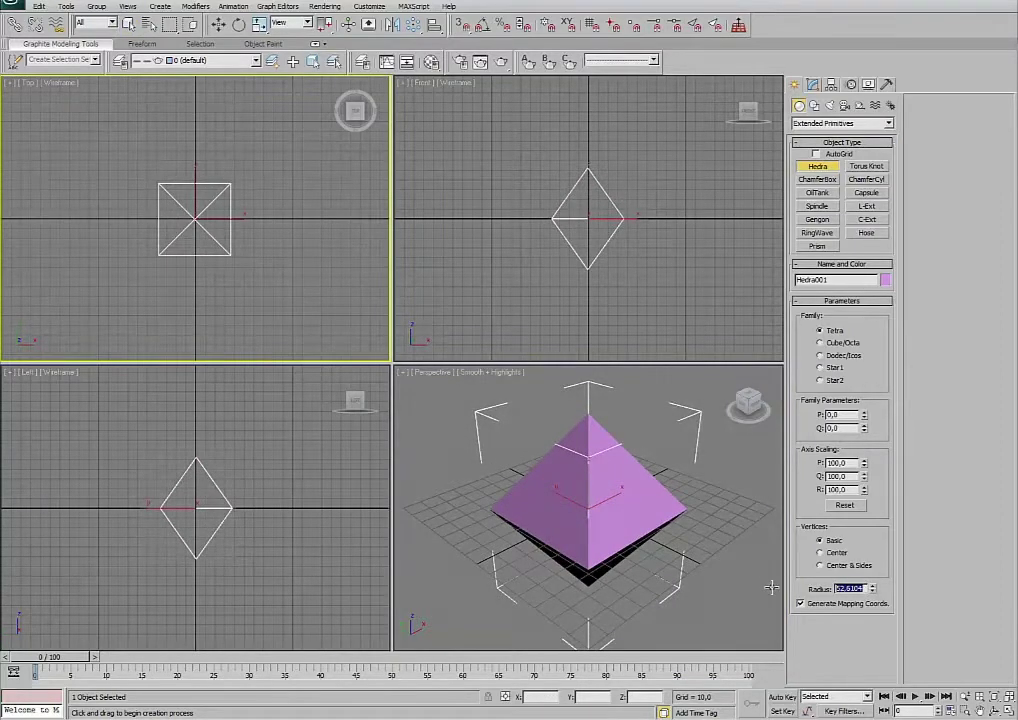
{"action": "type", "text": "50"}
{"action": "key", "text": "Return"}
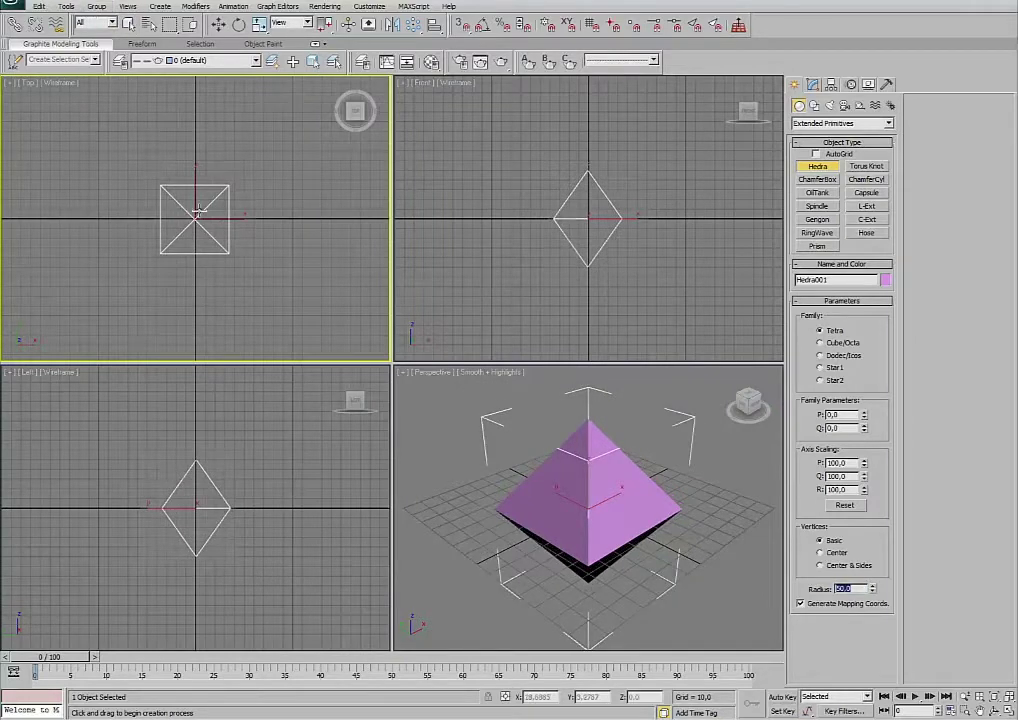
Enter X 0 and Y 0 in the Move Transform Type-In to centre Hedra001 on the origin.
{"action": "right_click", "coordinate": [217, 24]}
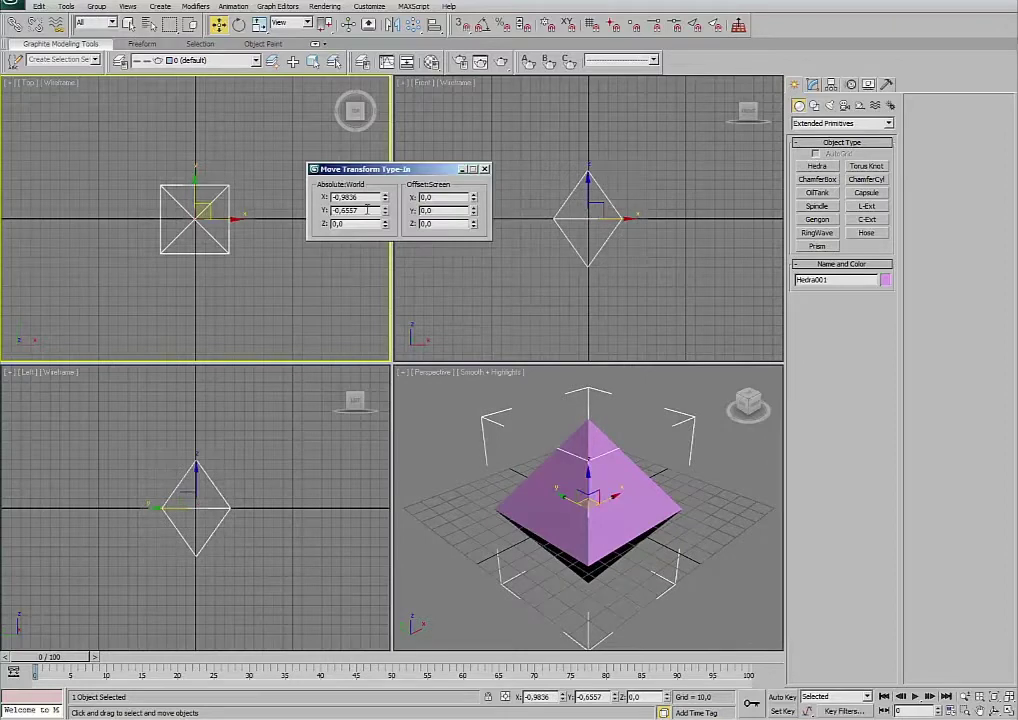
{"action": "type", "text": "0"}
{"action": "key", "text": "Return"}
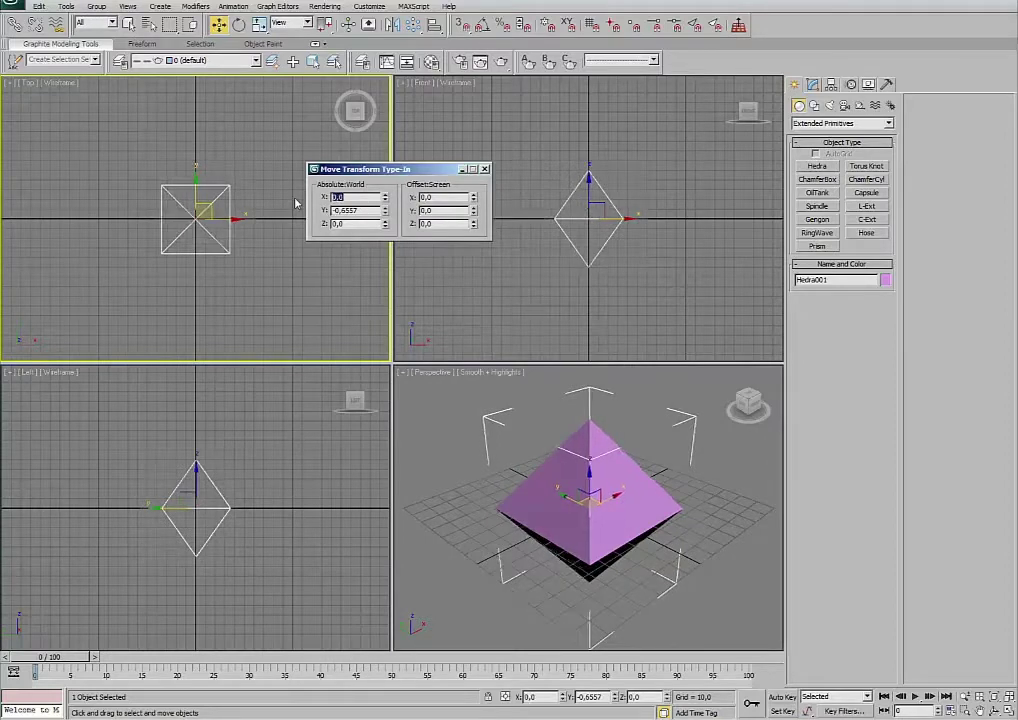
{"action": "key", "text": "Tab"}
{"action": "type", "text": "0"}
{"action": "key", "text": "Return"}
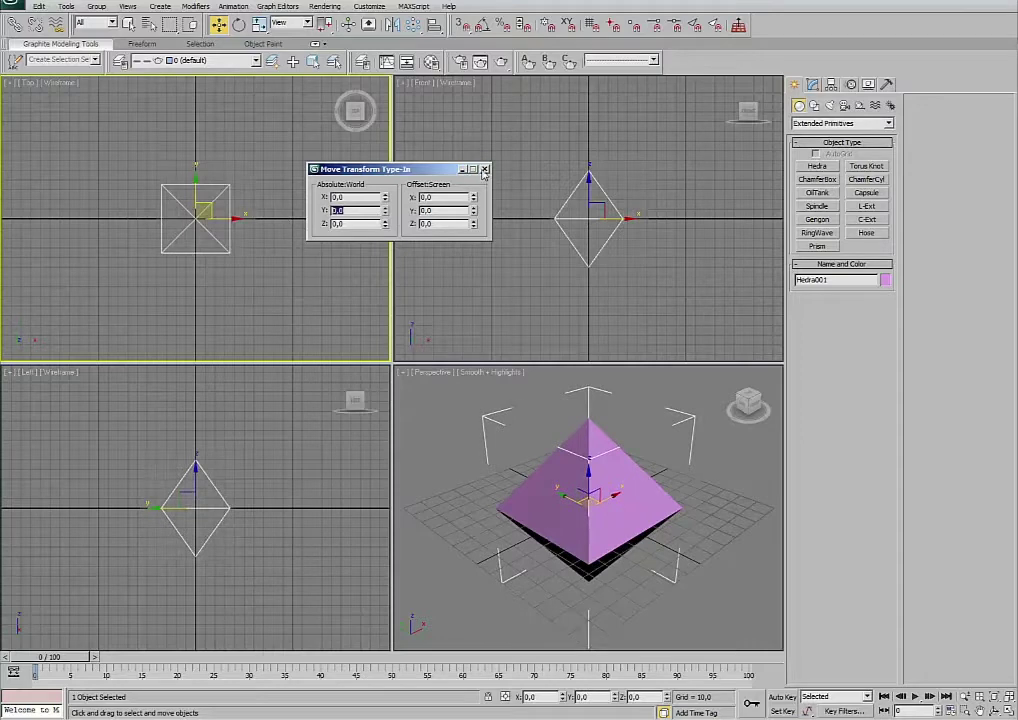
{"action": "left_click", "coordinate": [484, 170]}
{"action": "key", "text": "ctrl+r"}
{"action": "mouse_move", "coordinate": [555, 442]}
{"action": "left_mouse_down"}
{"action": "mouse_move", "coordinate": [615, 502]}
{"action": "mouse_move", "coordinate": [629, 447]}
{"action": "mouse_move", "coordinate": [586, 495]}
{"action": "mouse_move", "coordinate": [521, 531]}
{"action": "left_mouse_up"}
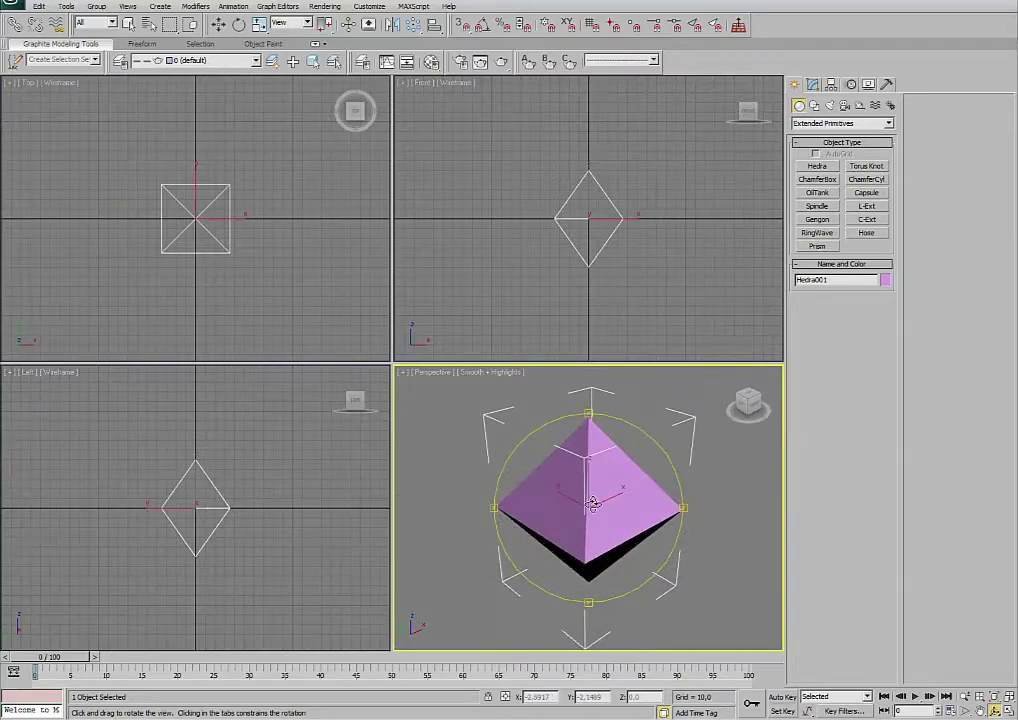
Switch Hedra001 to the Dodec/Icos family and raise Family Parameter P to truncate it.
{"action": "left_click_drag", "start_coordinate": [468, 400], "coordinate": [594, 408]}
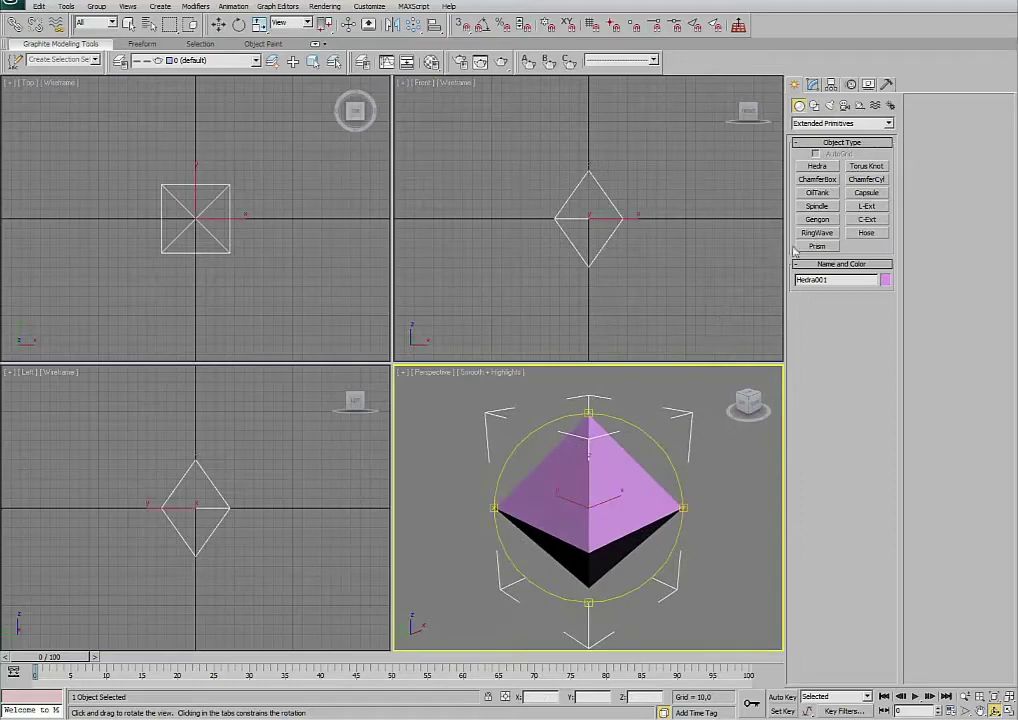
{"action": "left_click", "coordinate": [814, 85]}
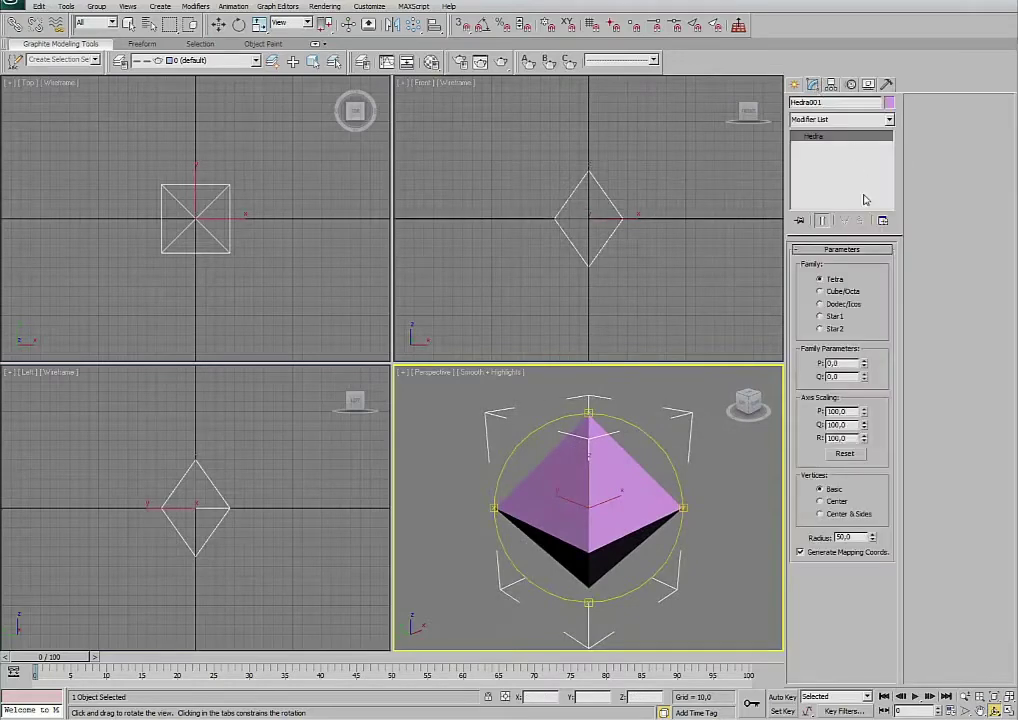
{"action": "left_click", "coordinate": [820, 304]}
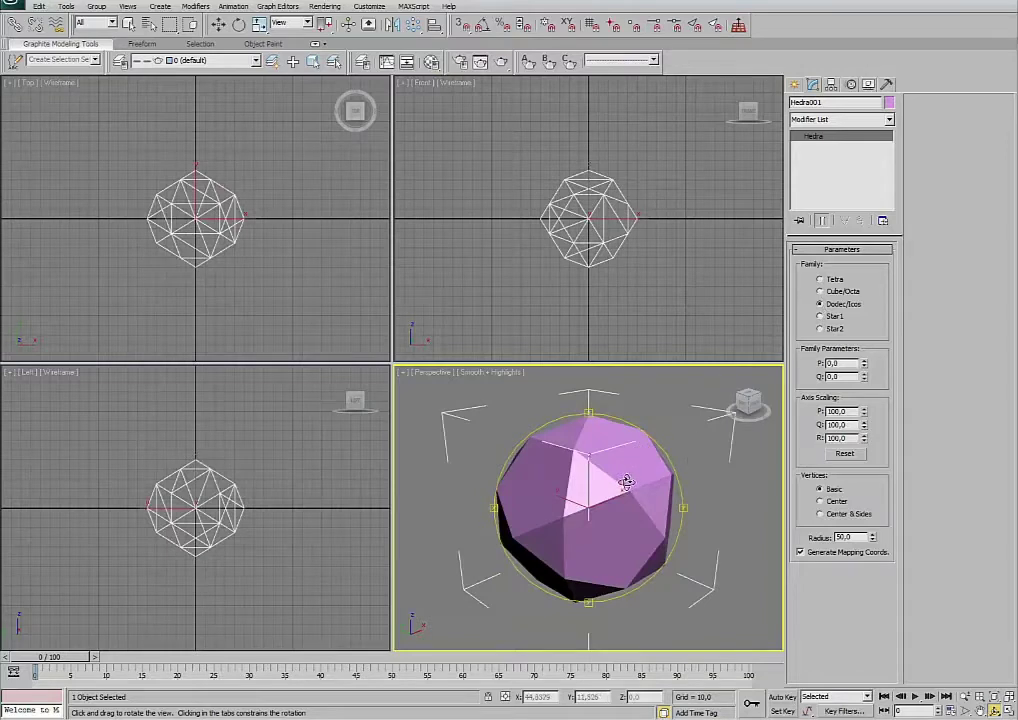
{"action": "left_click_drag", "start_coordinate": [624, 484], "coordinate": [640, 503]}
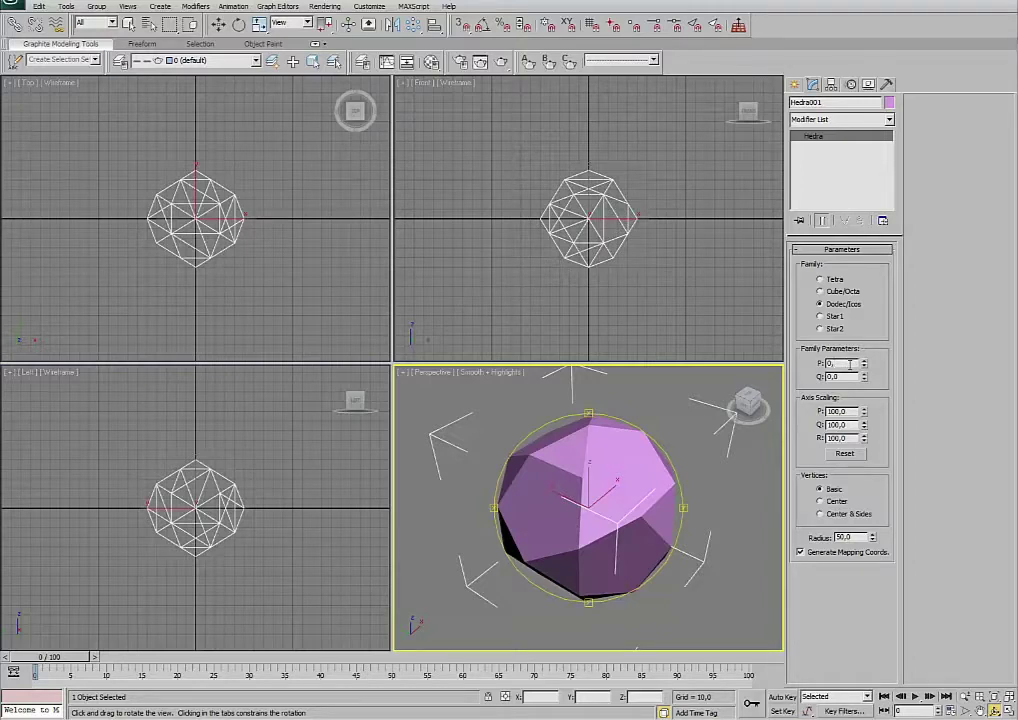
{"action": "type", "text": "35"}
{"action": "key", "text": "Return"}
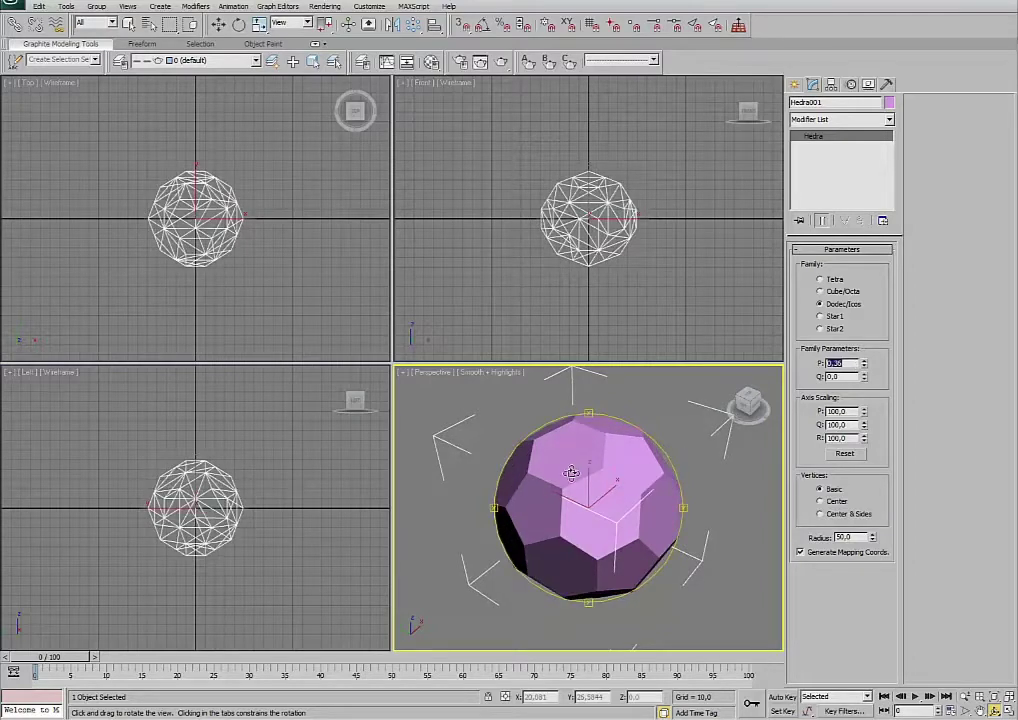
{"action": "left_click", "coordinate": [470, 374]}
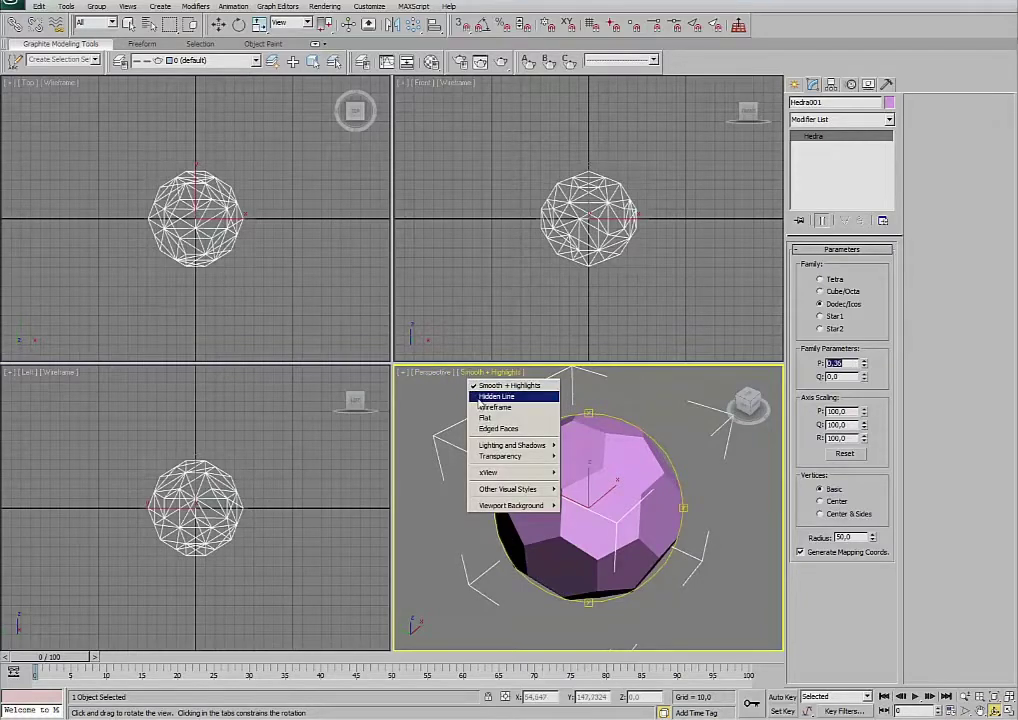
Turn on Edged Faces shading in the Perspective view and maximize it with Alt+W.
{"action": "left_click", "coordinate": [498, 428]}
{"action": "mouse_move", "coordinate": [606, 491]}
{"action": "left_mouse_down"}
{"action": "mouse_move", "coordinate": [585, 512]}
{"action": "mouse_move", "coordinate": [594, 472]}
{"action": "left_mouse_up"}
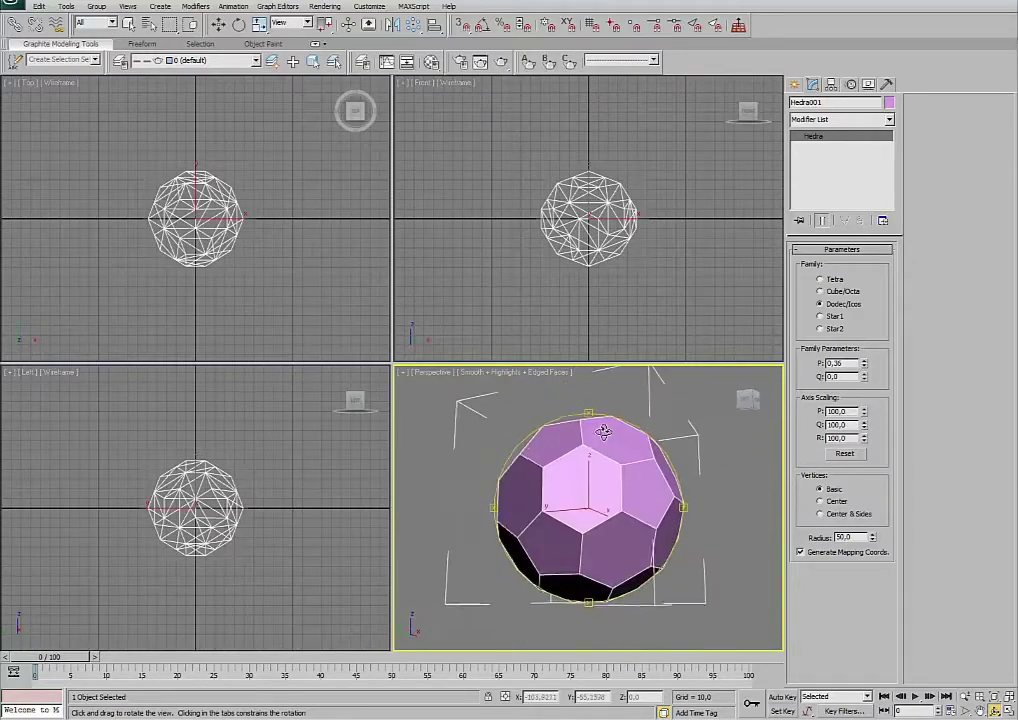
{"action": "left_click_drag", "start_coordinate": [594, 472], "coordinate": [598, 460]}
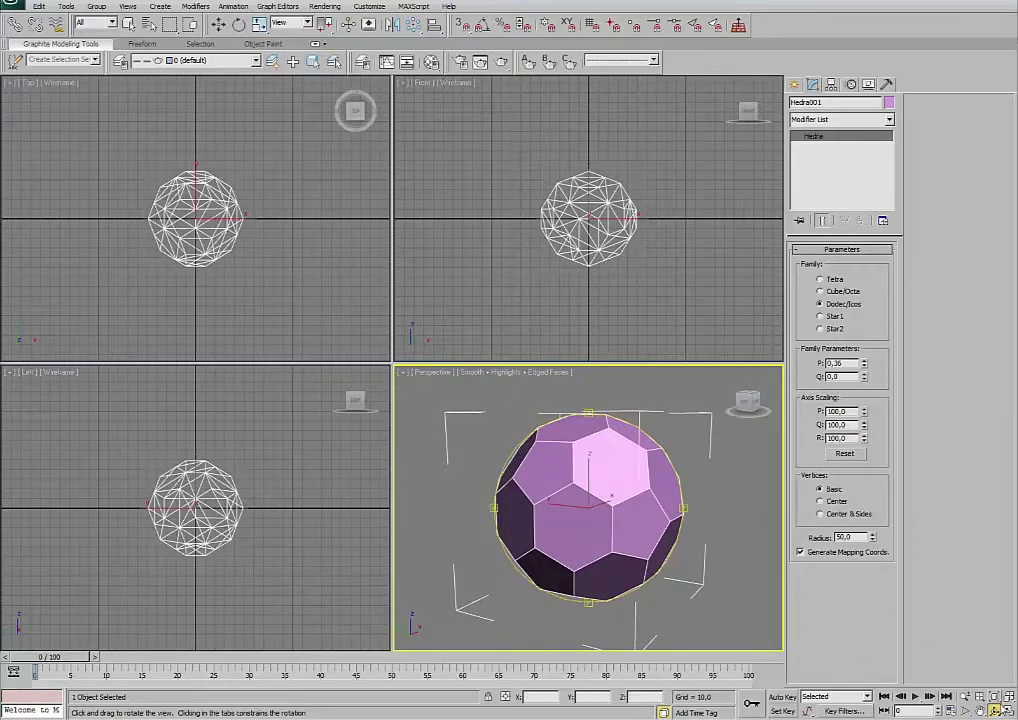
{"action": "key", "text": "alt+w"}
{"action": "left_click_drag", "start_coordinate": [430, 392], "coordinate": [416, 393]}
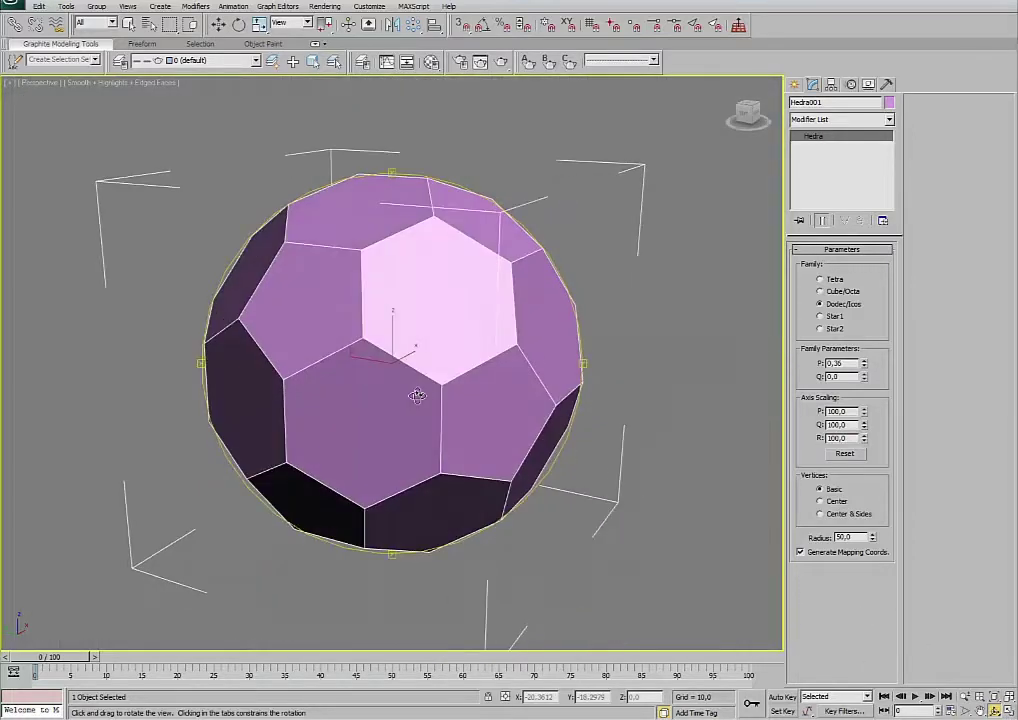
{"action": "left_click", "coordinate": [826, 119]}
{"action": "left_click", "coordinate": [826, 119]}
{"action": "left_click", "coordinate": [128, 24]}
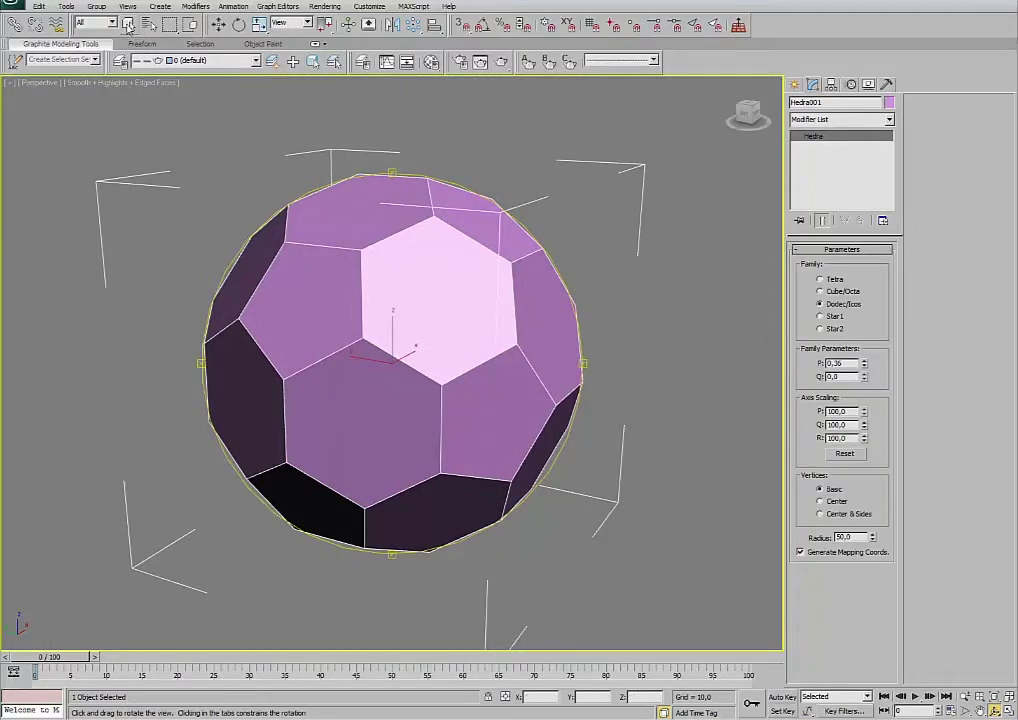
Convert the hedra to an Editable Poly and enter Polygon sub-object level.
{"action": "right_click", "coordinate": [394, 298]}
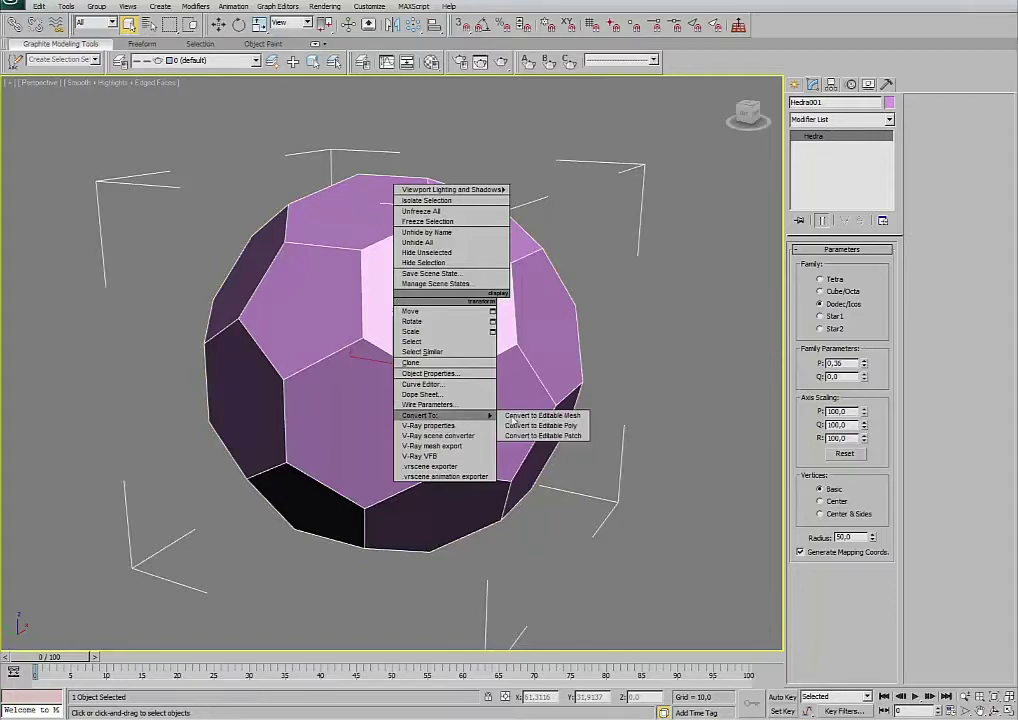
{"action": "left_click", "coordinate": [545, 426]}
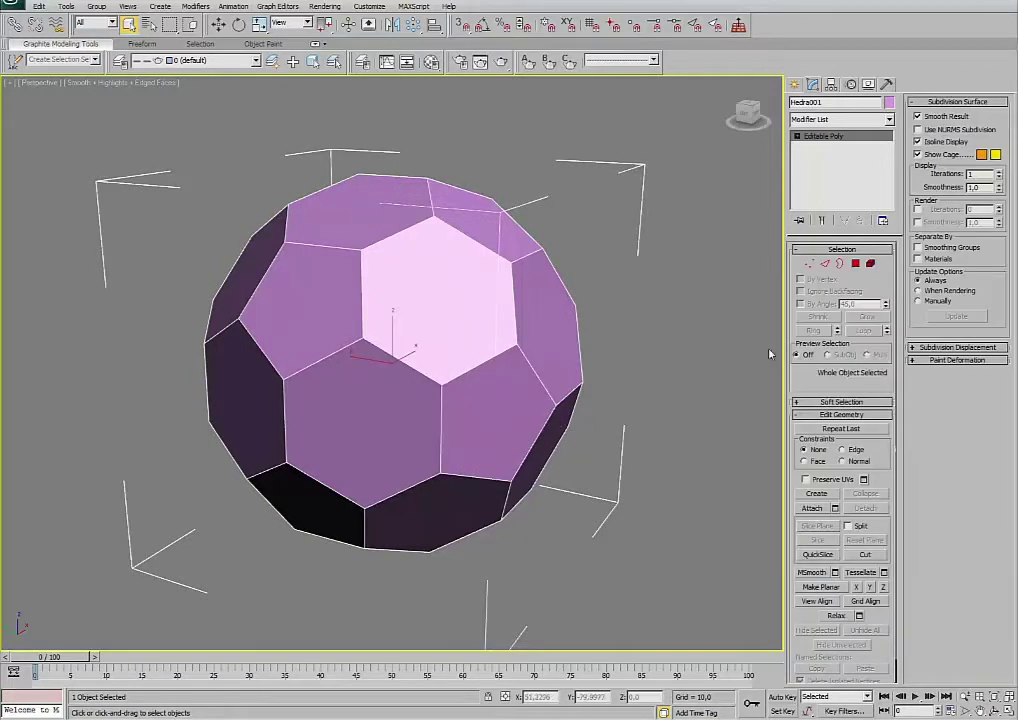
{"action": "left_click", "coordinate": [856, 268]}
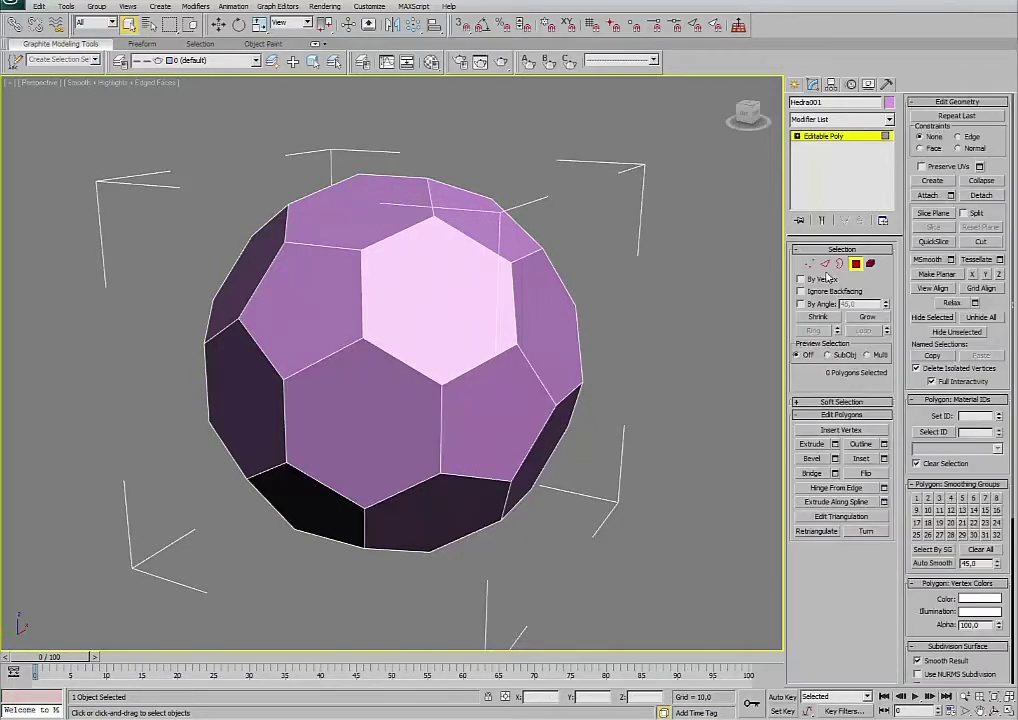
Test-move the top hexagon face inward and back flush, then deselect it.
{"action": "left_click", "coordinate": [441, 299]}
{"action": "key", "text": "w"}
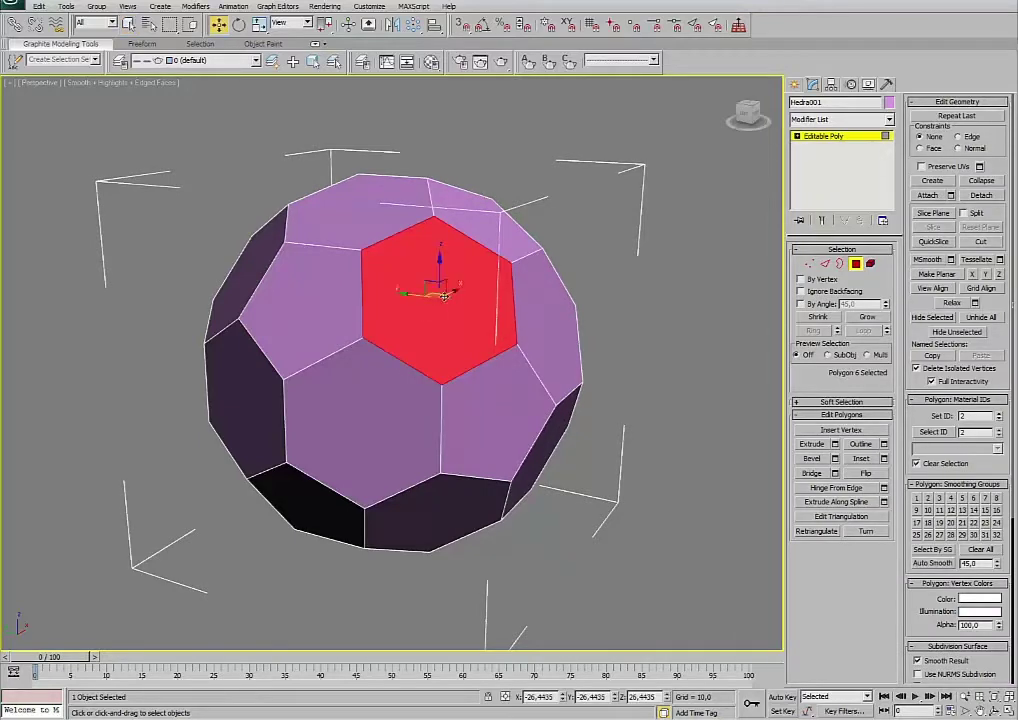
{"action": "left_click_drag", "start_coordinate": [427, 284], "coordinate": [431, 358]}
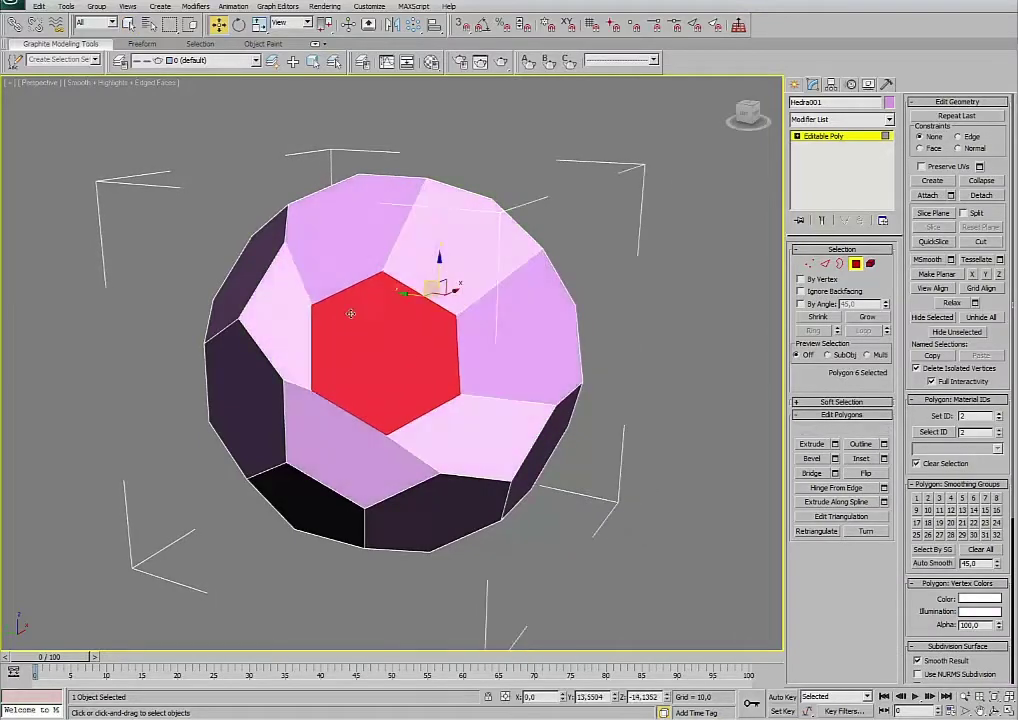
{"action": "left_click_drag", "start_coordinate": [431, 358], "coordinate": [432, 291]}
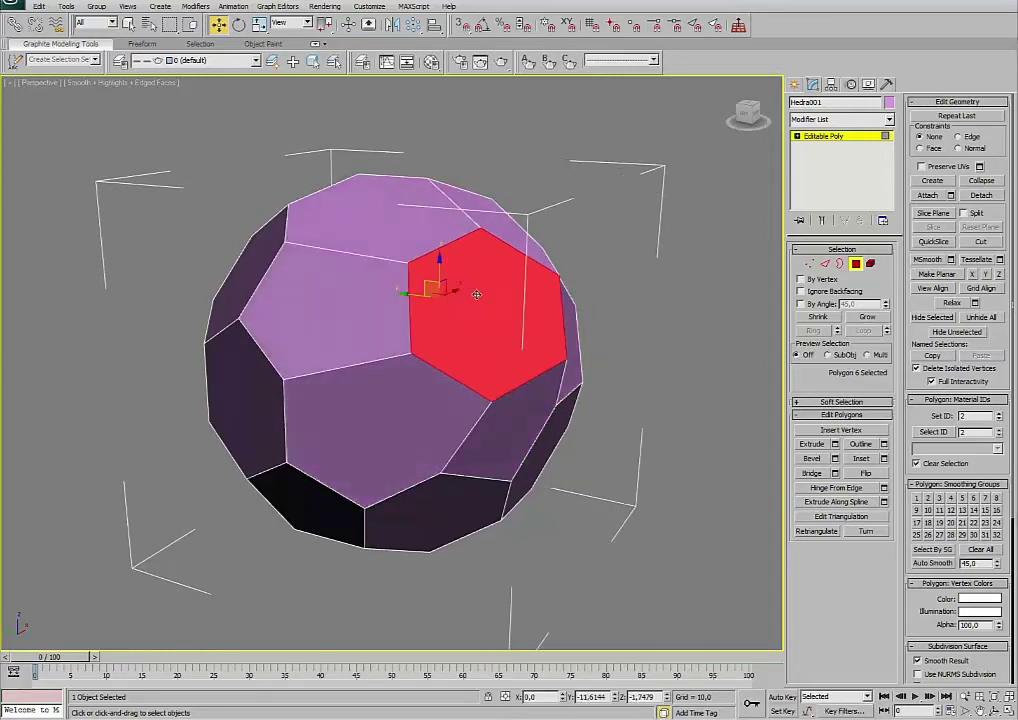
{"action": "left_click", "coordinate": [700, 302]}
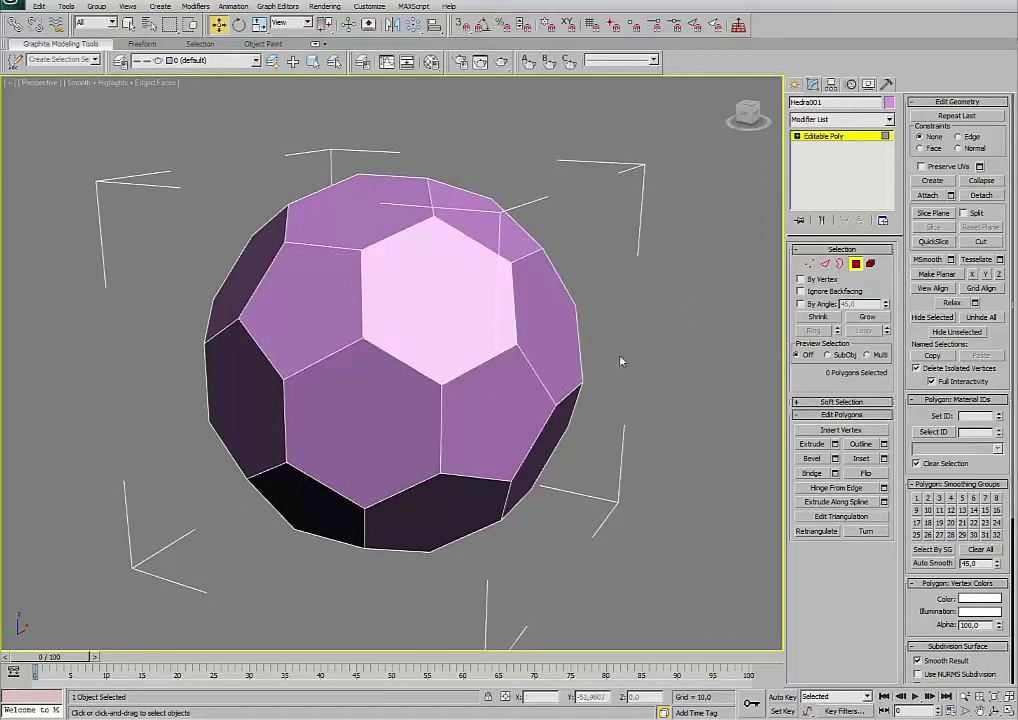
{"action": "key", "text": "ctrl+r"}
{"action": "mouse_move", "coordinate": [450, 370]}
{"action": "left_mouse_down"}
{"action": "mouse_move", "coordinate": [376, 427]}
{"action": "mouse_move", "coordinate": [434, 370]}
{"action": "mouse_move", "coordinate": [450, 320]}
{"action": "left_mouse_up"}
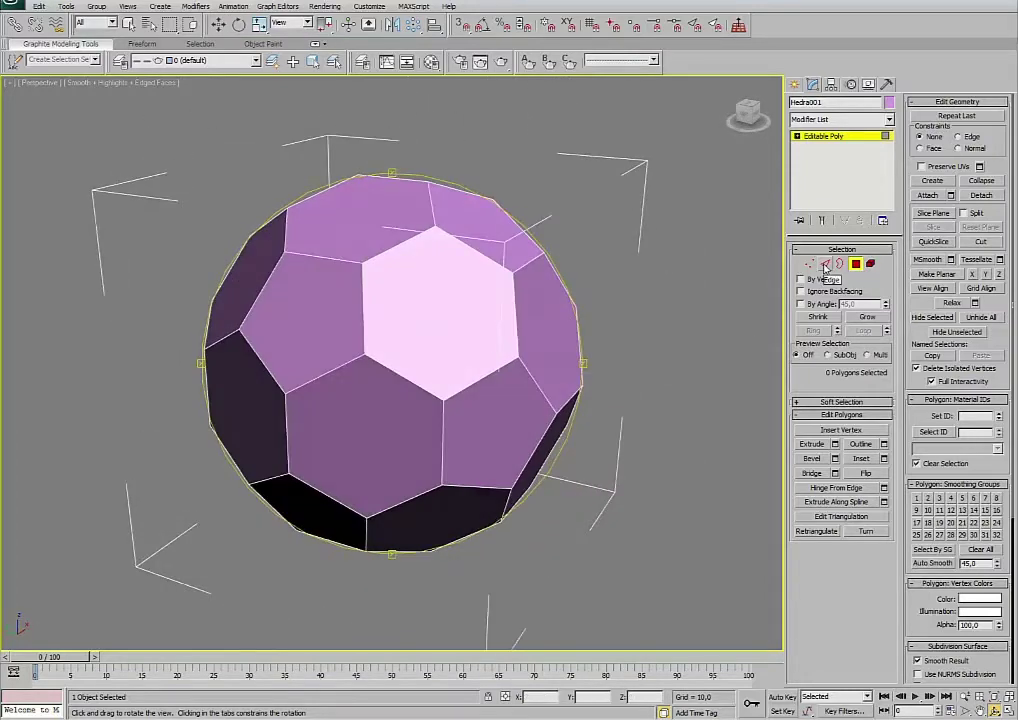
Select the top hexagon's border edges, test-stretch them, then undo and clear the selection.
{"action": "left_click", "coordinate": [825, 265]}
{"action": "left_click", "coordinate": [402, 240]}
{"action": "left_click", "coordinate": [361, 297], "text": "ctrl"}
{"action": "left_click", "coordinate": [483, 386], "text": "ctrl"}
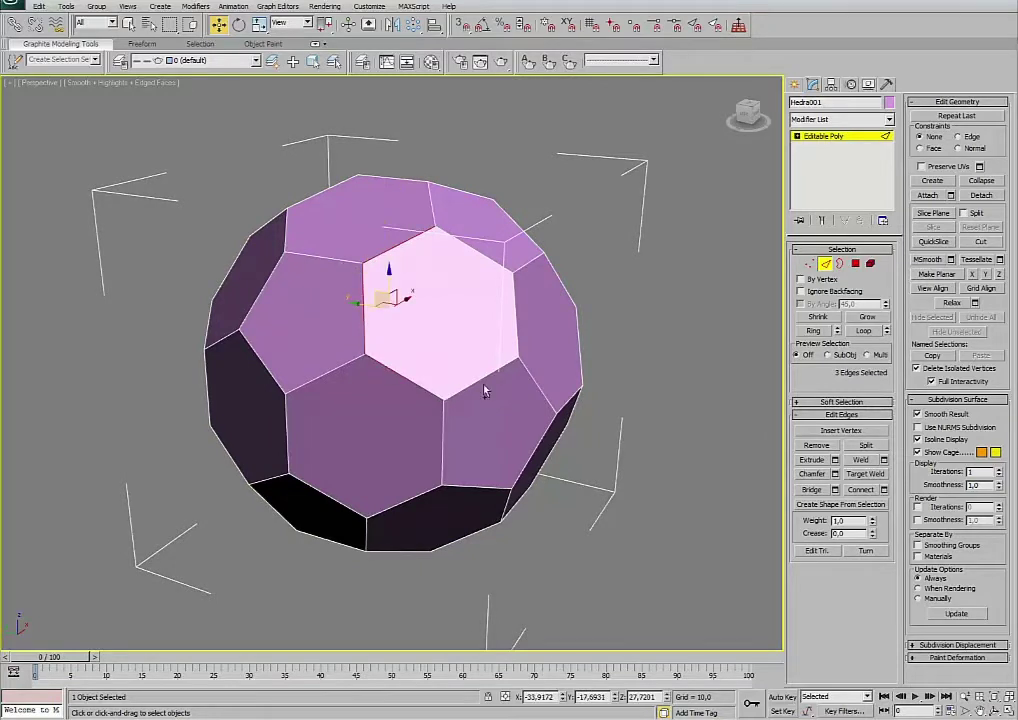
{"action": "left_click", "coordinate": [513, 320], "text": "ctrl"}
{"action": "left_click", "coordinate": [475, 248], "text": "ctrl"}
{"action": "left_click", "coordinate": [405, 378], "text": "ctrl"}
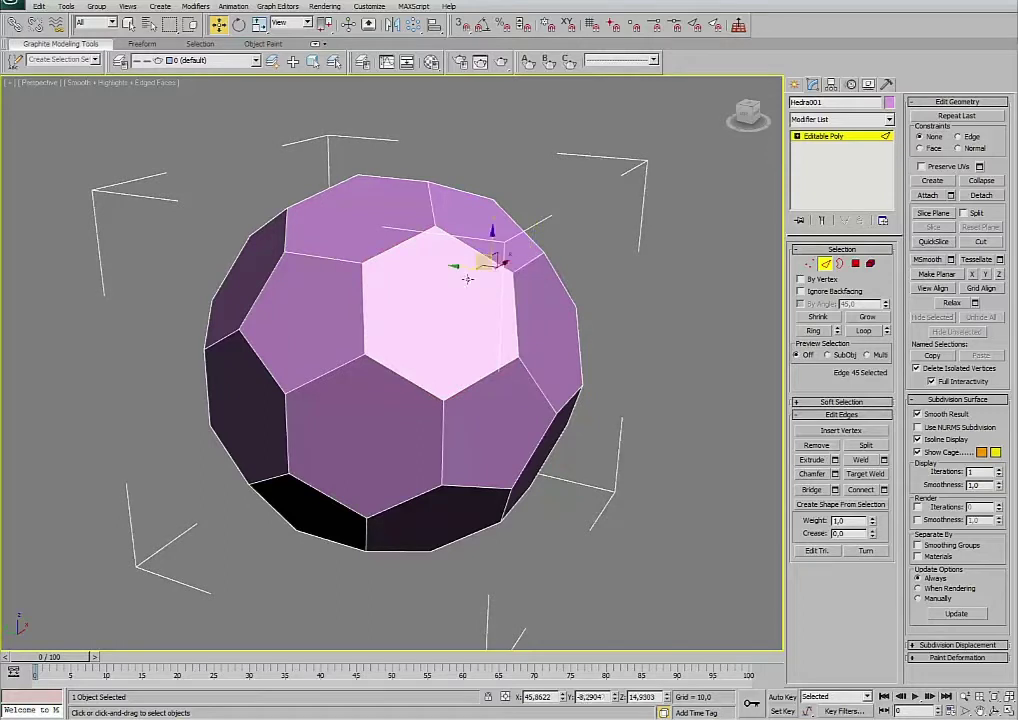
{"action": "left_click_drag", "start_coordinate": [424, 296], "coordinate": [603, 276]}
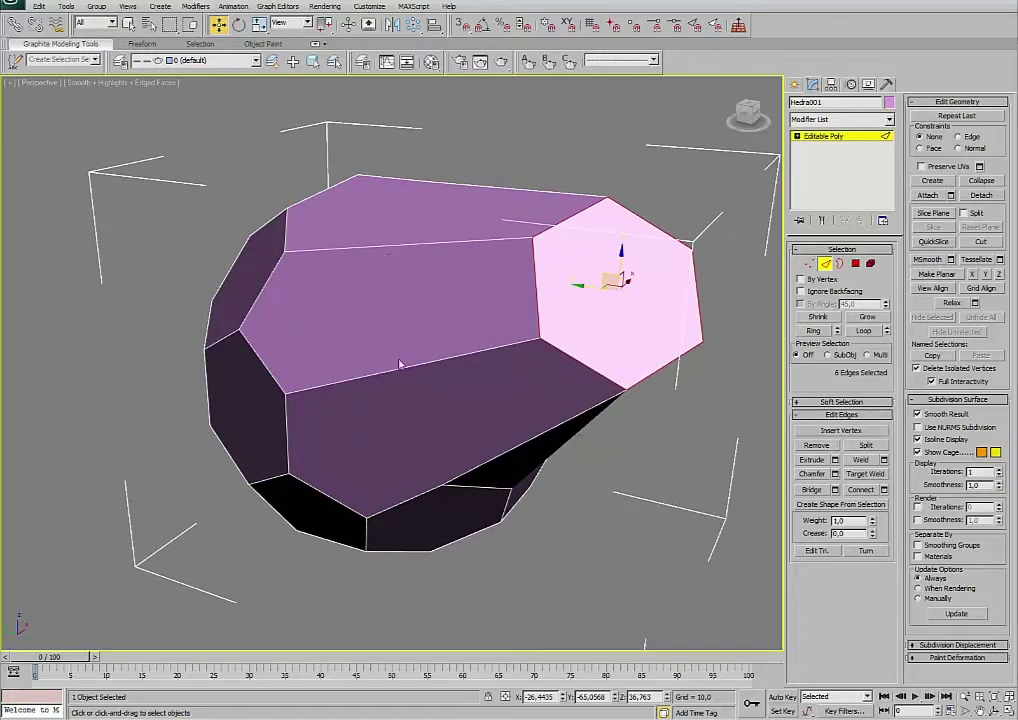
{"action": "key", "text": "ctrl+z"}
{"action": "left_click", "coordinate": [716, 284]}
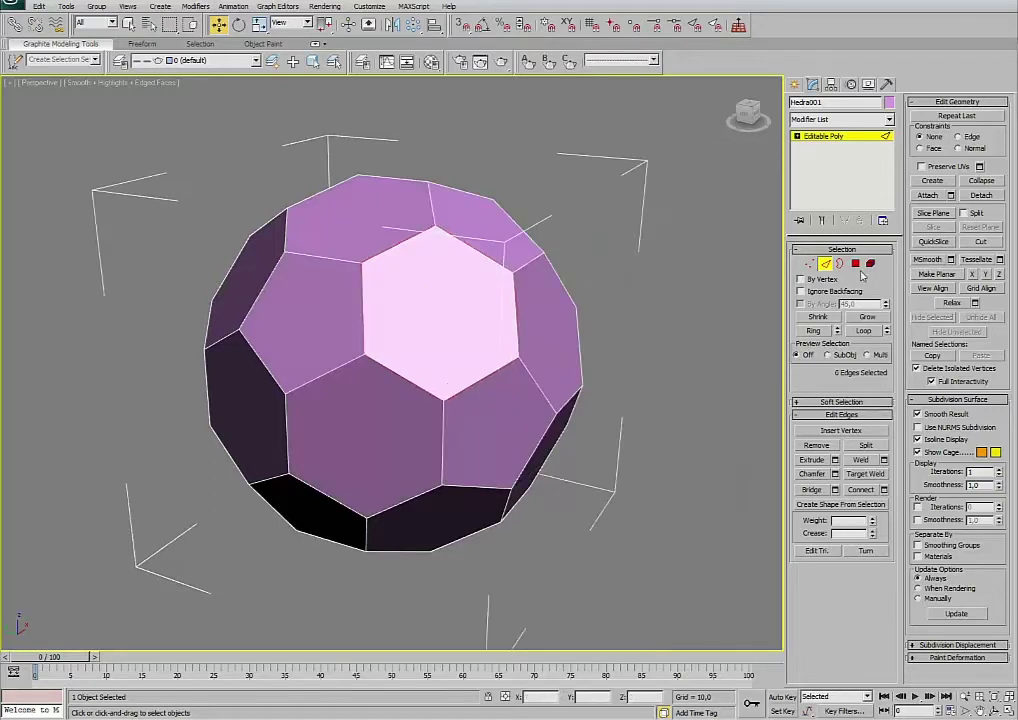
Box-select all 32 polygons, then all edges across the ball, and clear the selection.
{"action": "left_click", "coordinate": [857, 264]}
{"action": "left_click", "coordinate": [450, 298]}
{"action": "left_click", "coordinate": [696, 121]}
{"action": "left_click_drag", "start_coordinate": [696, 121], "coordinate": [120, 602]}
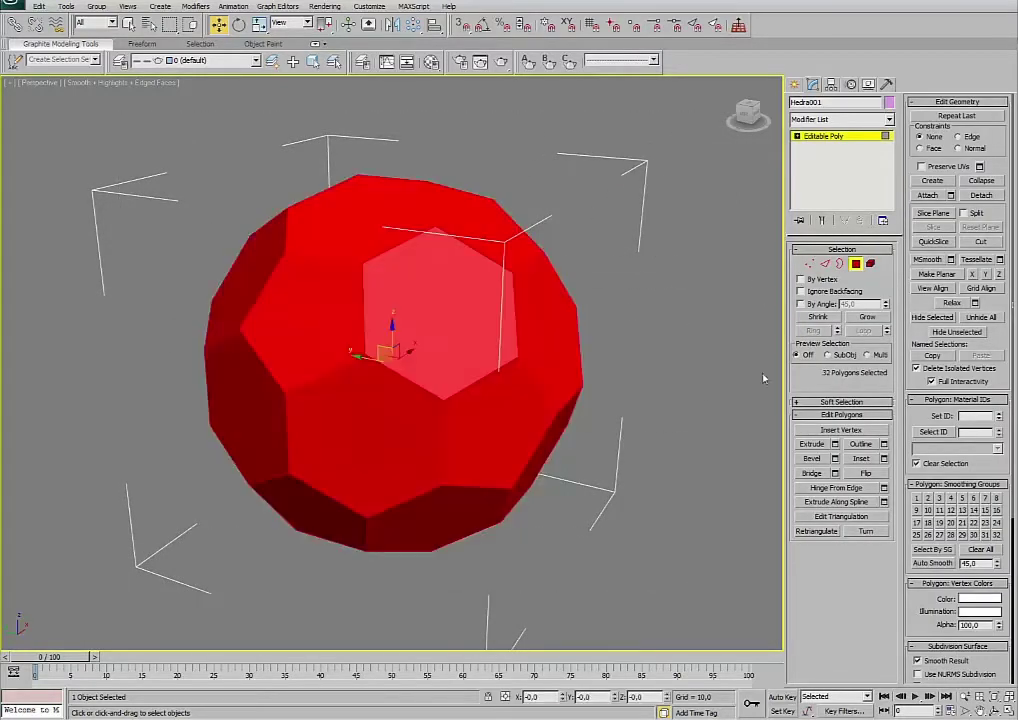
{"action": "left_click", "coordinate": [825, 264]}
{"action": "left_click_drag", "start_coordinate": [690, 113], "coordinate": [118, 612]}
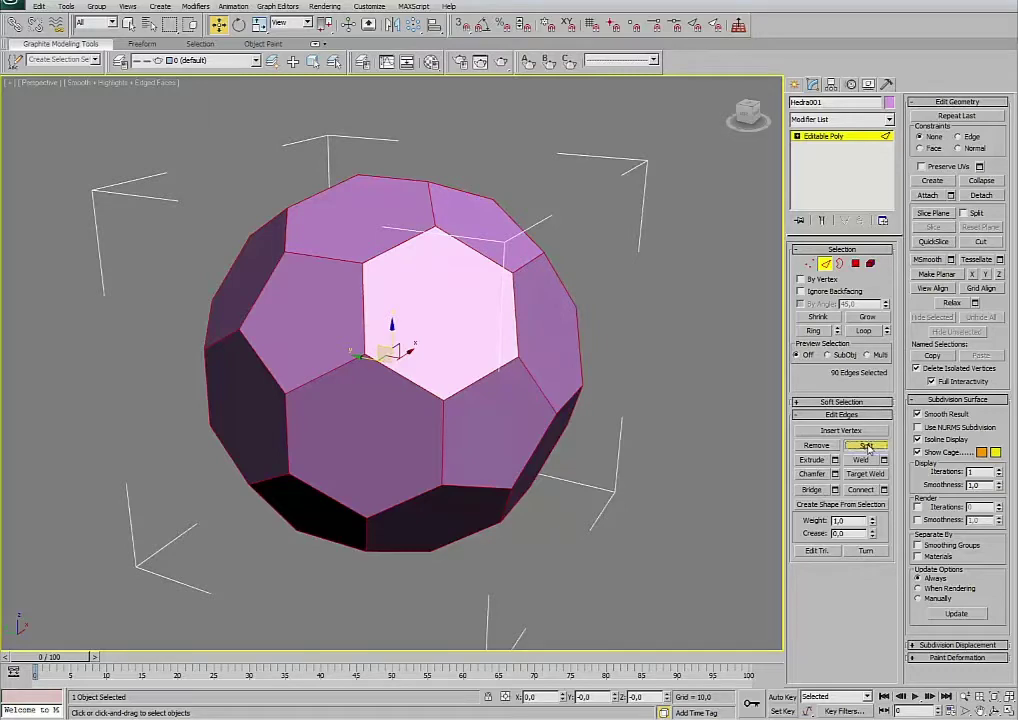
{"action": "left_click", "coordinate": [638, 386]}
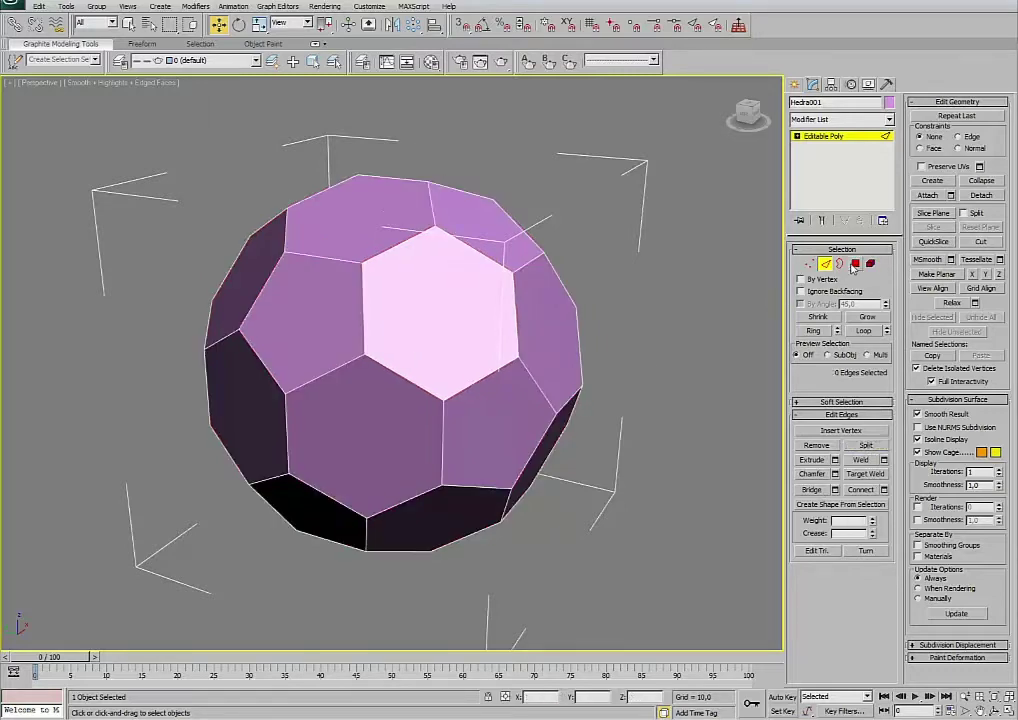
Pull seven panels, starting with the top hexagon, away from the ball to check they detach.
{"action": "key", "text": "4"}
{"action": "left_click", "coordinate": [435, 300]}
{"action": "left_click_drag", "start_coordinate": [435, 300], "coordinate": [682, 278]}
{"action": "left_click_drag", "start_coordinate": [463, 435], "coordinate": [450, 480]}
{"action": "left_click_drag", "start_coordinate": [255, 320], "coordinate": [284, 306]}
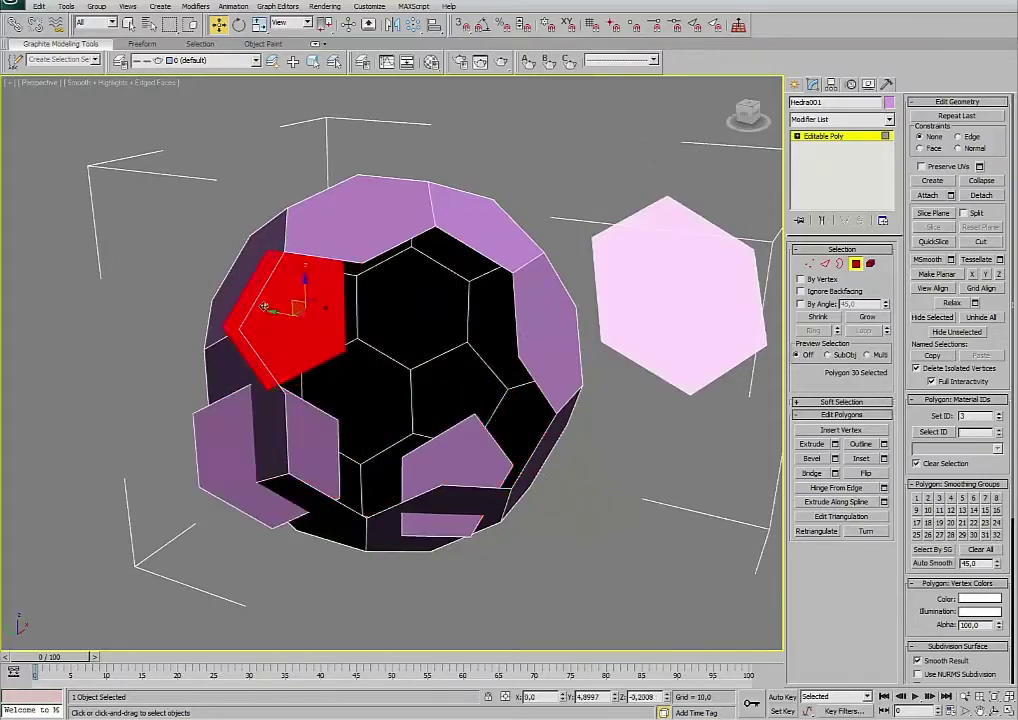
{"action": "left_click_drag", "start_coordinate": [355, 205], "coordinate": [347, 150]}
{"action": "left_click_drag", "start_coordinate": [490, 240], "coordinate": [513, 216]}
{"action": "left_click_drag", "start_coordinate": [542, 334], "coordinate": [578, 320]}
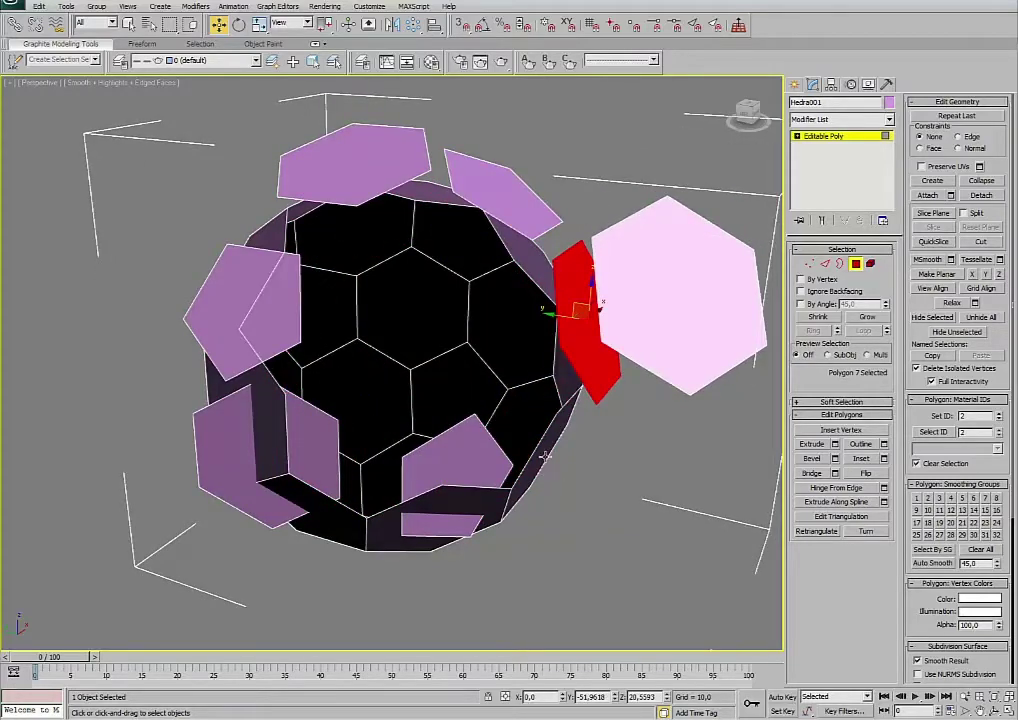
{"action": "left_click_drag", "start_coordinate": [545, 456], "coordinate": [588, 472]}
{"action": "mouse_move", "coordinate": [573, 428]}
{"action": "middle_mouse_down", "text": "alt"}
{"action": "mouse_move", "coordinate": [483, 370]}
{"action": "mouse_move", "coordinate": [557, 348]}
{"action": "mouse_move", "coordinate": [577, 388]}
{"action": "middle_mouse_up", "text": "alt"}
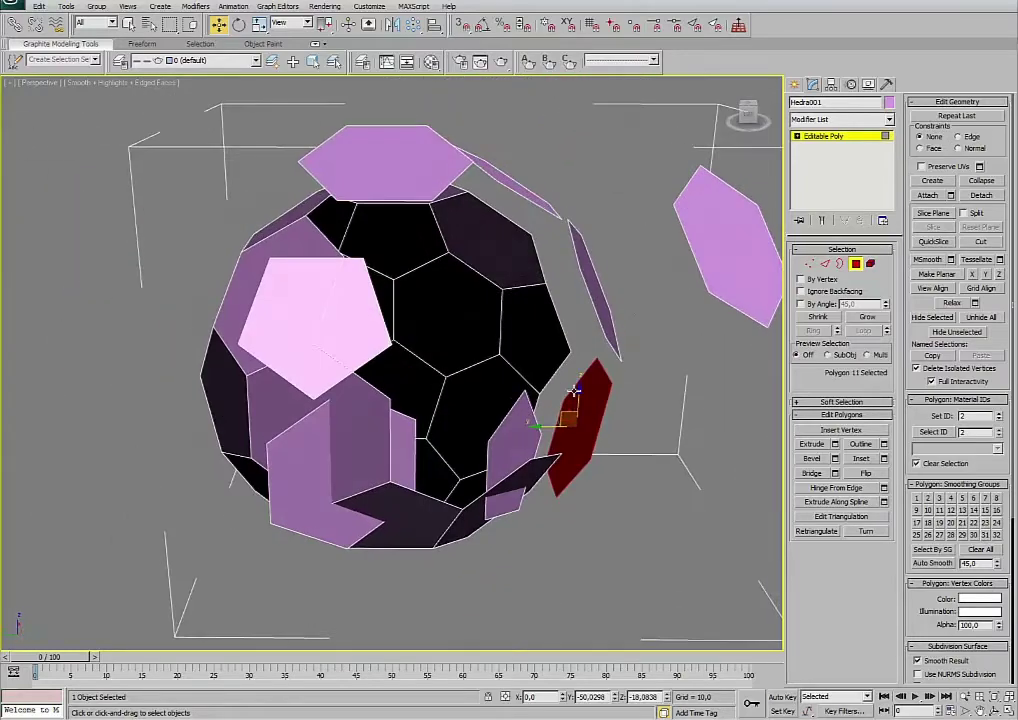
Undo the panel moves to restore the ball and return to object level.
{"action": "key", "text": "ctrl+z"}
{"action": "key", "text": "ctrl+z"}
{"action": "key", "text": "ctrl+z"}
{"action": "key", "text": "ctrl+z"}
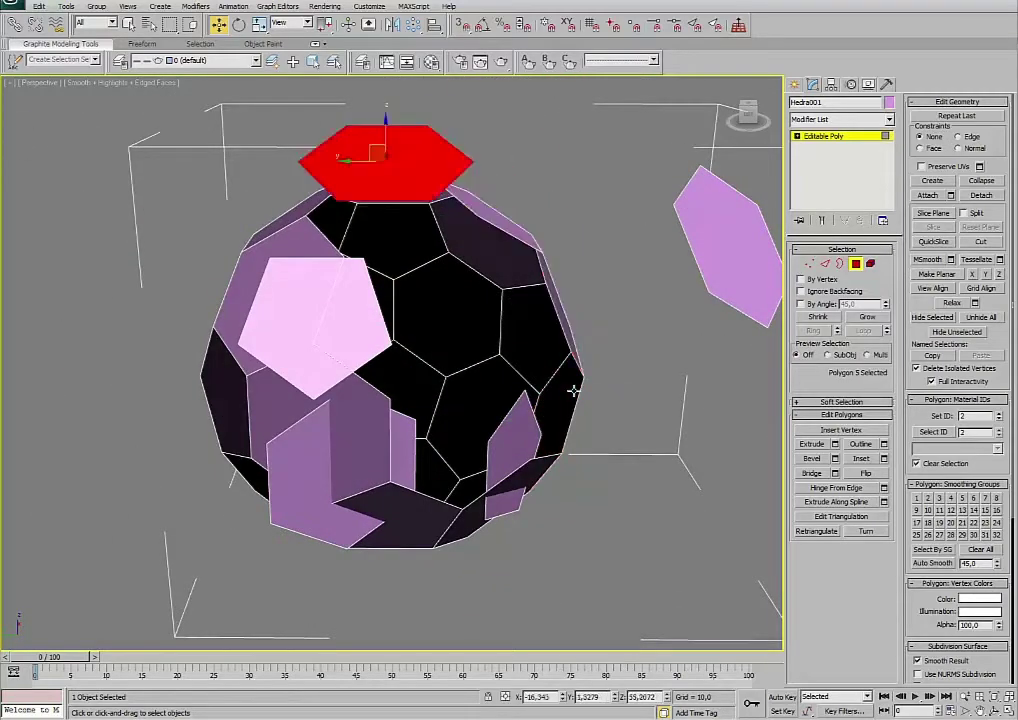
{"action": "key", "text": "ctrl+z"}
{"action": "key", "text": "ctrl+z"}
{"action": "key", "text": "ctrl+z"}
{"action": "key", "text": "ctrl+z"}
{"action": "key", "text": "ctrl+z"}
{"action": "key", "text": "ctrl+z"}
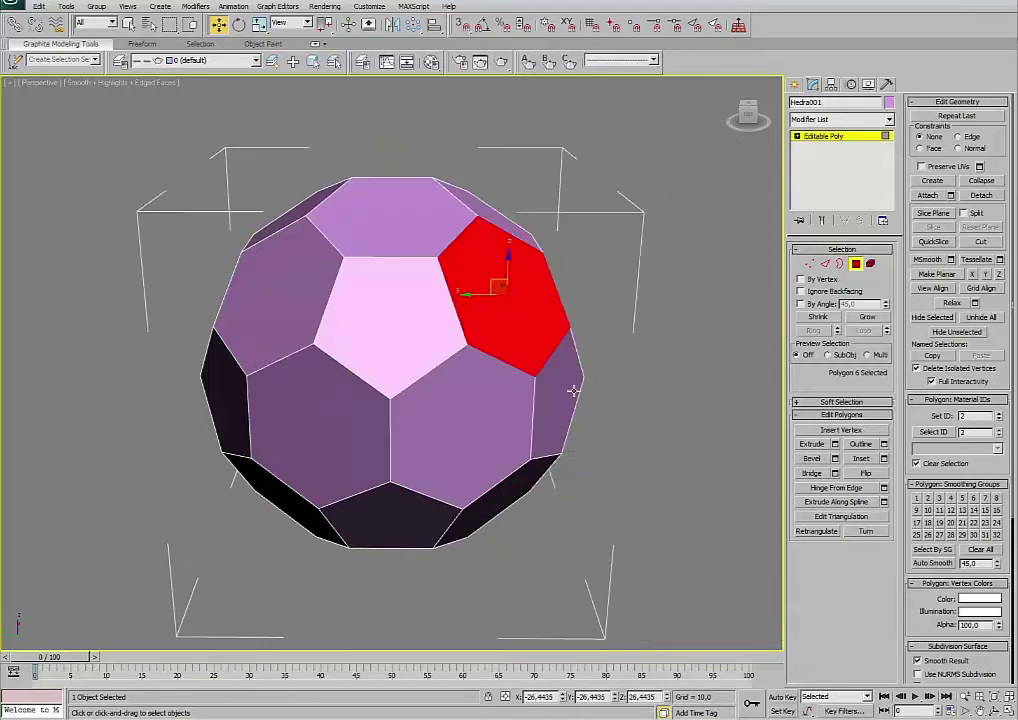
{"action": "key", "text": "ctrl+z"}
{"action": "middle_click_drag", "start_coordinate": [586, 443], "coordinate": [545, 461], "text": "alt"}
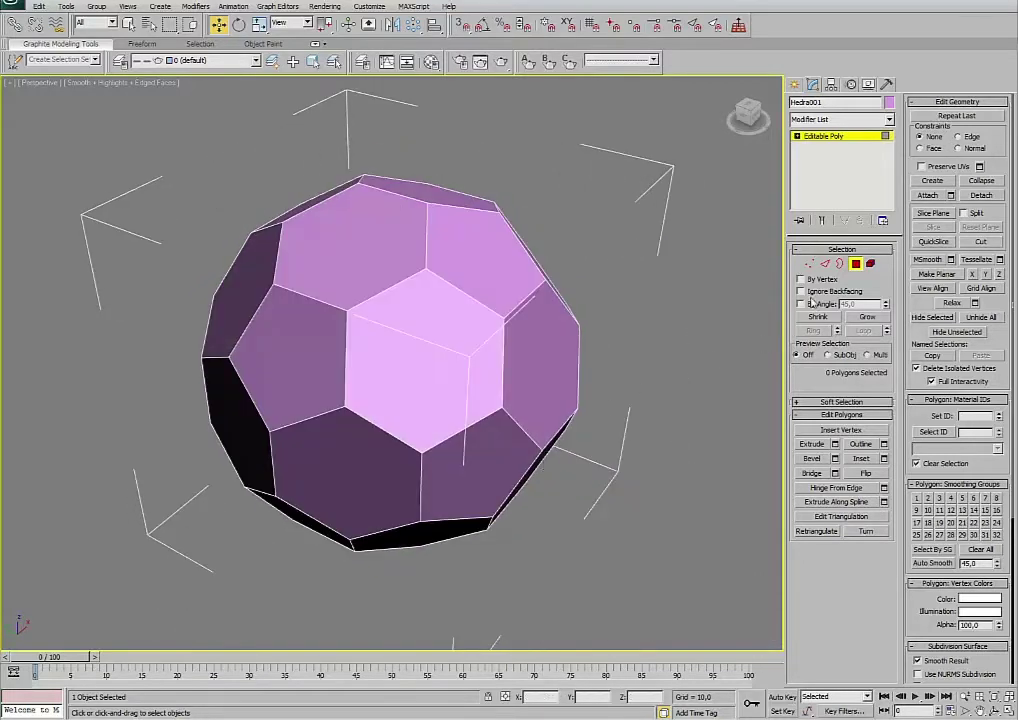
{"action": "left_click", "coordinate": [856, 265]}
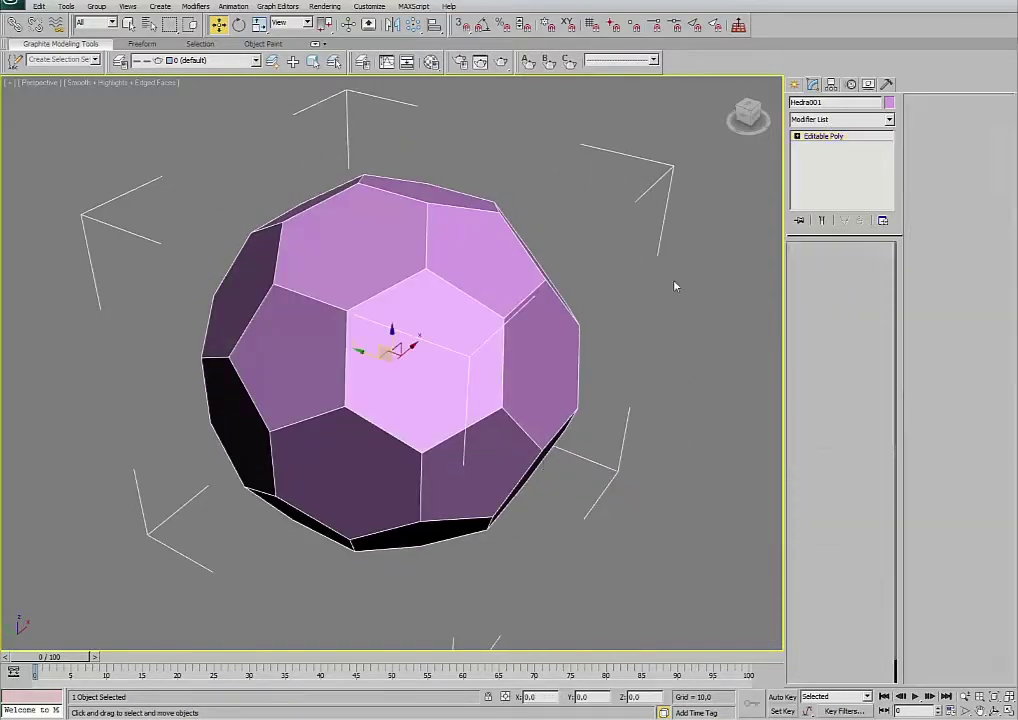
Add MeshSmooth with Isoline Display off and Iterations 2, then zoom in on the mesh.
{"action": "left_click", "coordinate": [820, 122]}
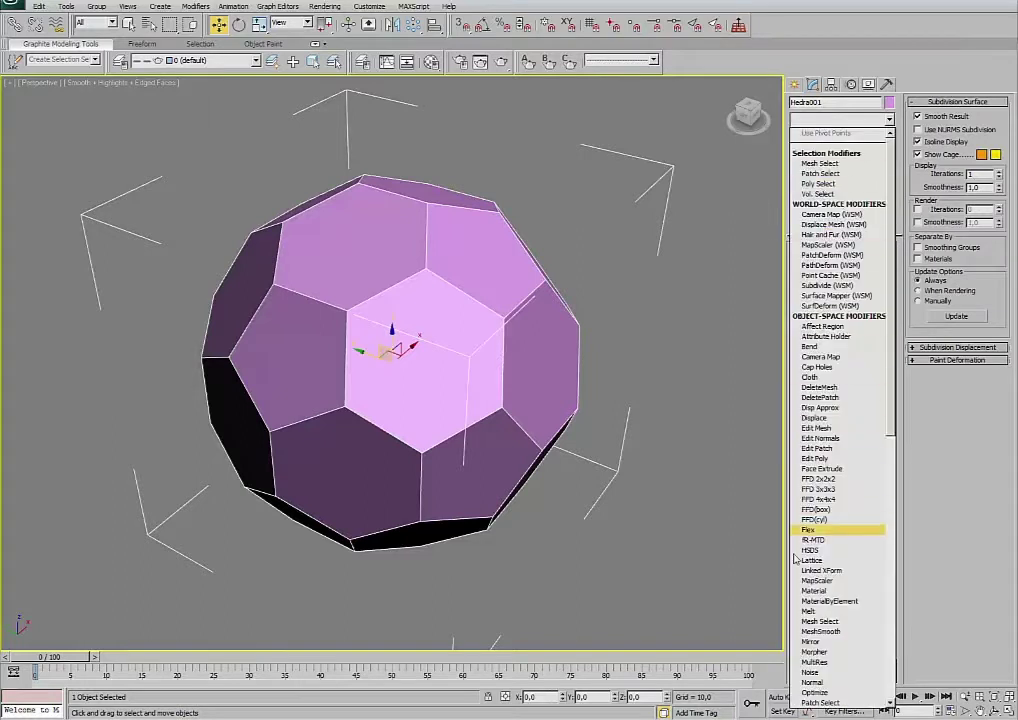
{"action": "left_click", "coordinate": [819, 632]}
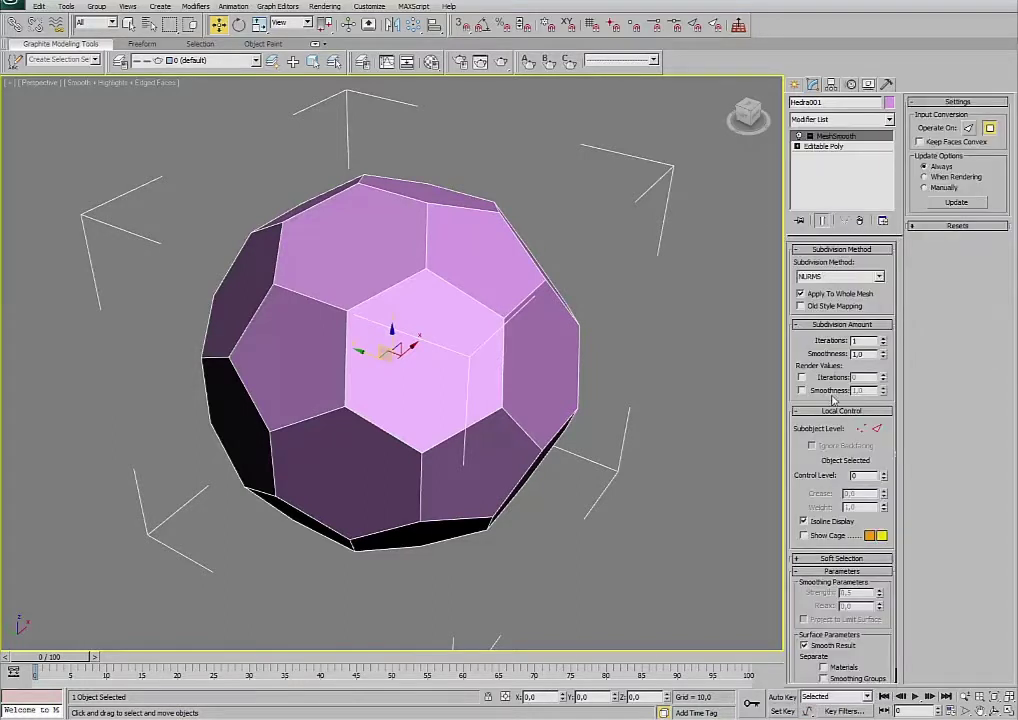
{"action": "left_click", "coordinate": [804, 521]}
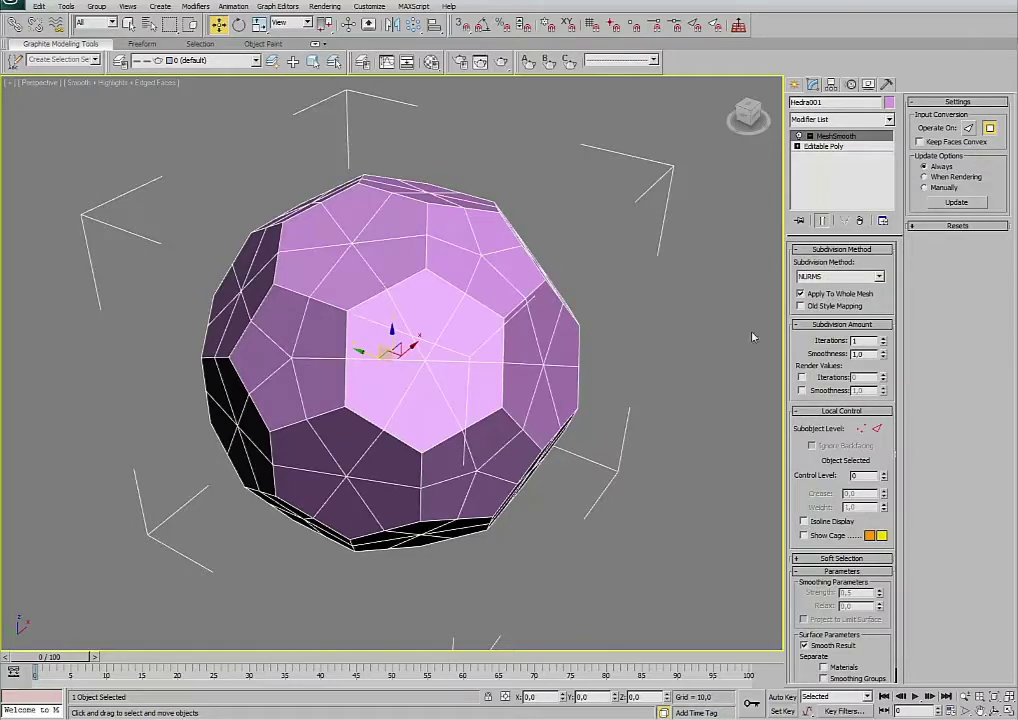
{"action": "left_click", "coordinate": [883, 340]}
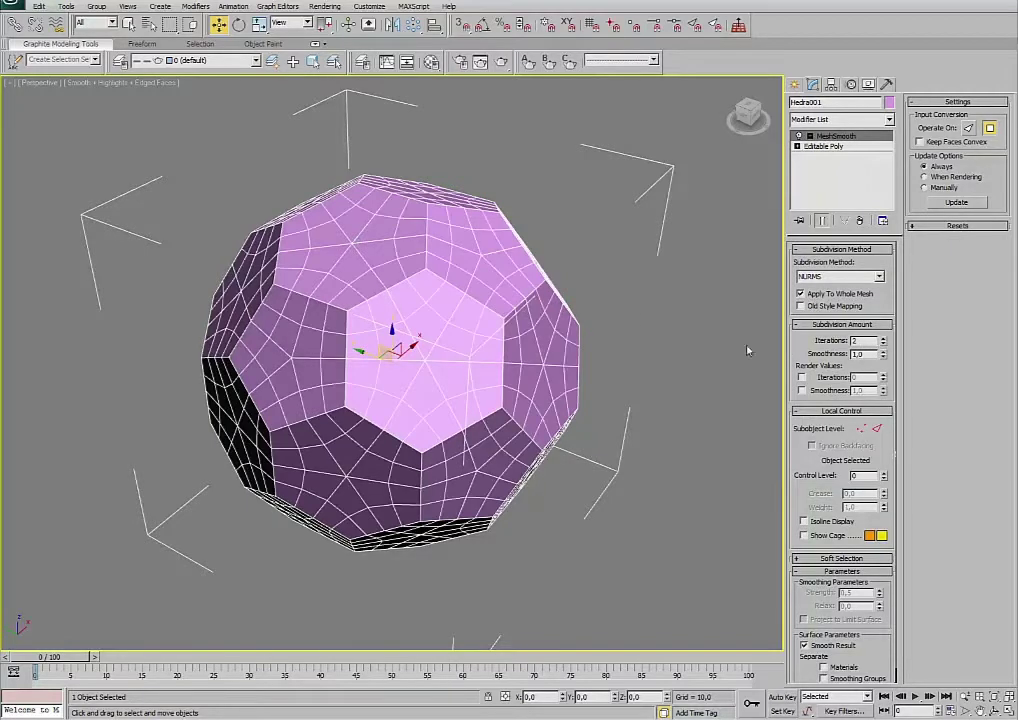
{"action": "scroll", "coordinate": [415, 331], "scroll_direction": "up", "scroll_amount": 2}
{"action": "scroll", "coordinate": [455, 375], "scroll_direction": "up", "scroll_amount": 2}
{"action": "scroll", "coordinate": [420, 390], "scroll_direction": "up", "scroll_amount": 2}
{"action": "scroll", "coordinate": [402, 404], "scroll_direction": "up", "scroll_amount": 1}
{"action": "middle_click_drag", "start_coordinate": [381, 412], "coordinate": [391, 307]}
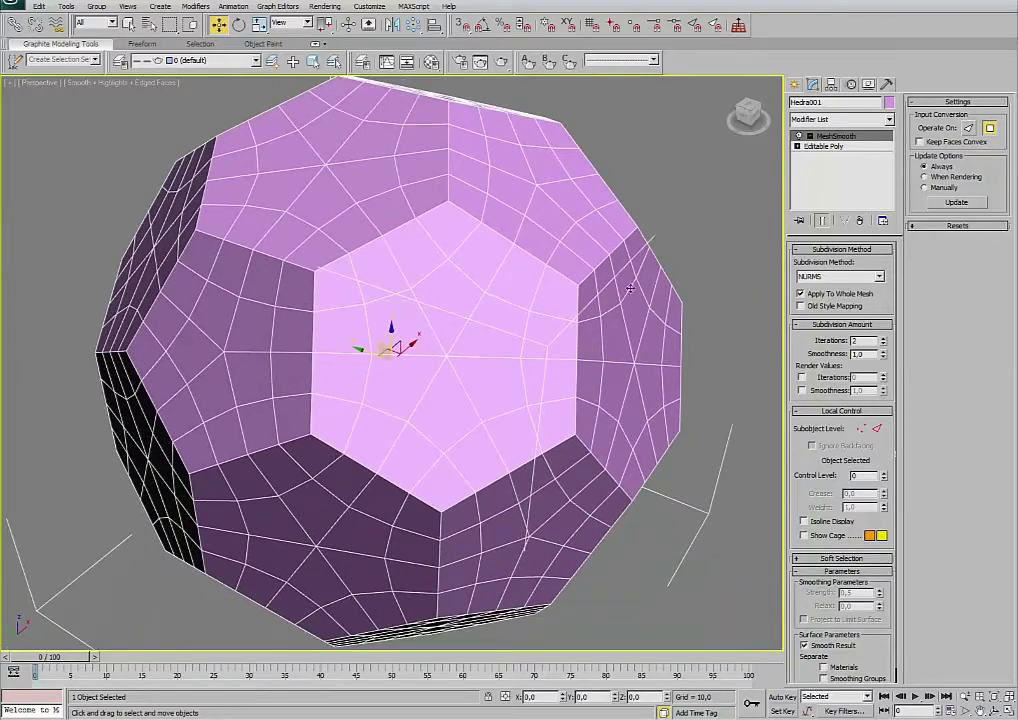
Add a Spherify modifier at 100 percent to round the smoothed mesh.
{"action": "left_click", "coordinate": [833, 120]}
{"action": "scroll", "coordinate": [835, 636], "scroll_direction": "down", "scroll_amount": 2}
{"action": "scroll", "coordinate": [835, 645], "scroll_direction": "down", "scroll_amount": 3}
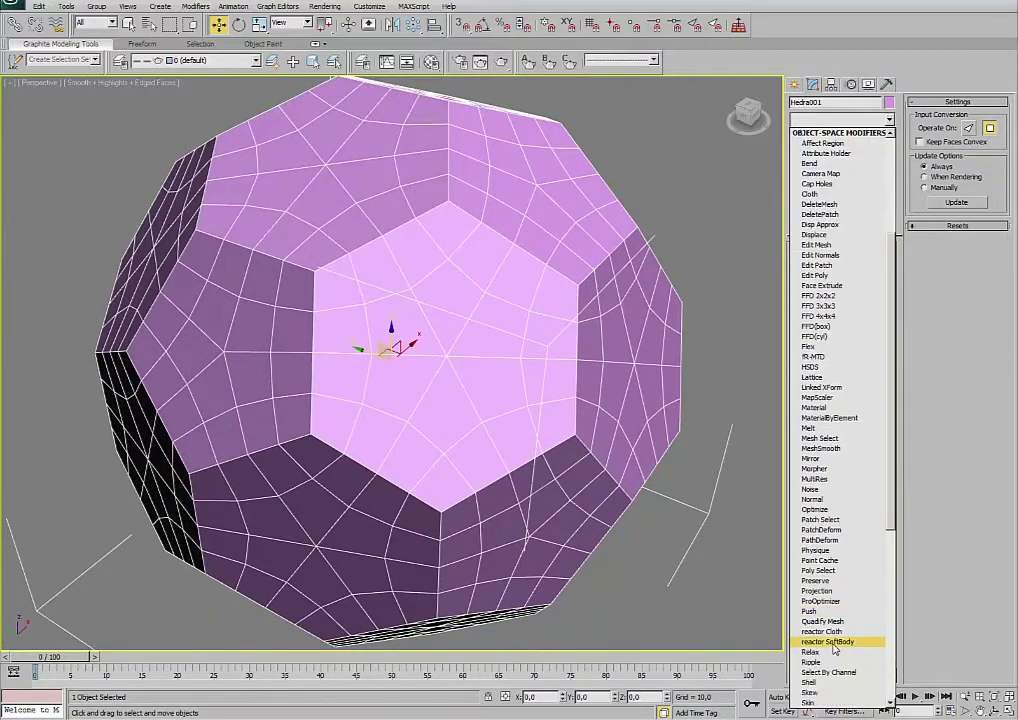
{"action": "scroll", "coordinate": [835, 640], "scroll_direction": "down", "scroll_amount": 1}
{"action": "scroll", "coordinate": [835, 670], "scroll_direction": "down", "scroll_amount": 2}
{"action": "scroll", "coordinate": [830, 555], "scroll_direction": "down", "scroll_amount": 3}
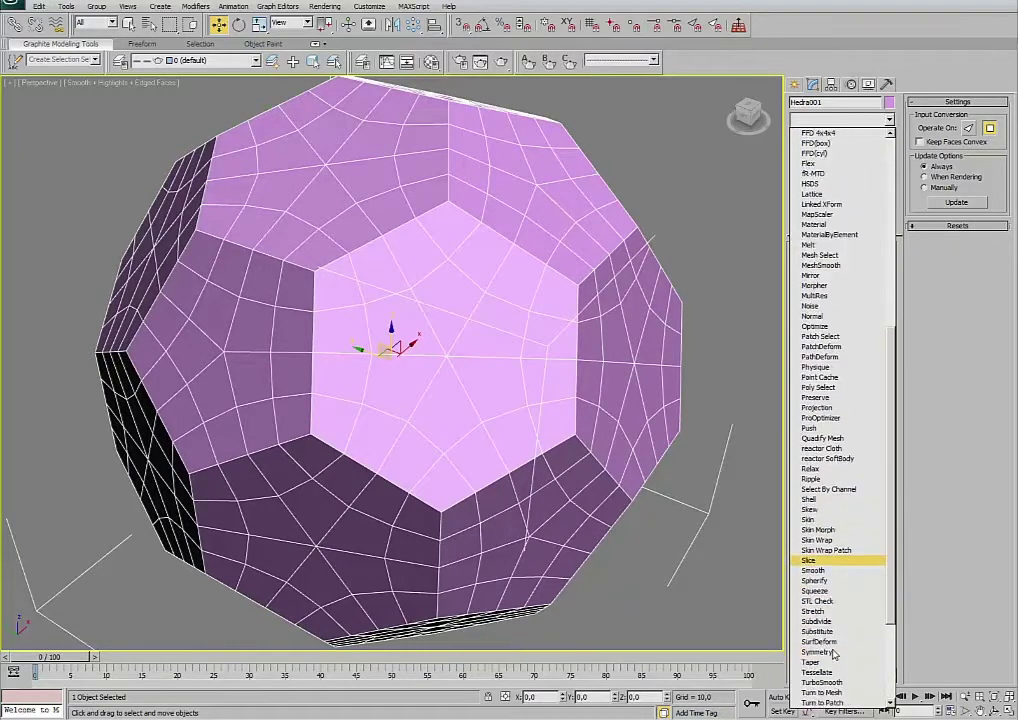
{"action": "left_click", "coordinate": [815, 581]}
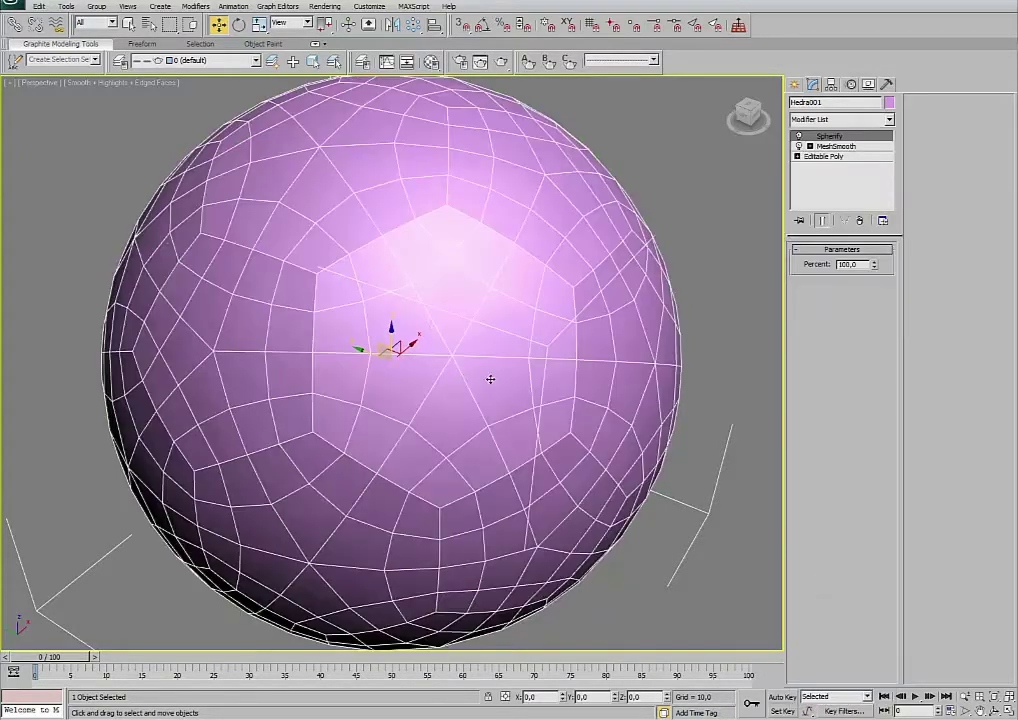
{"action": "key", "text": "ctrl+z"}
Reselect the ball and set its object colour to dark blue.
{"action": "left_click", "coordinate": [666, 225]}
{"action": "middle_click_drag", "start_coordinate": [666, 225], "coordinate": [505, 323], "text": "alt"}
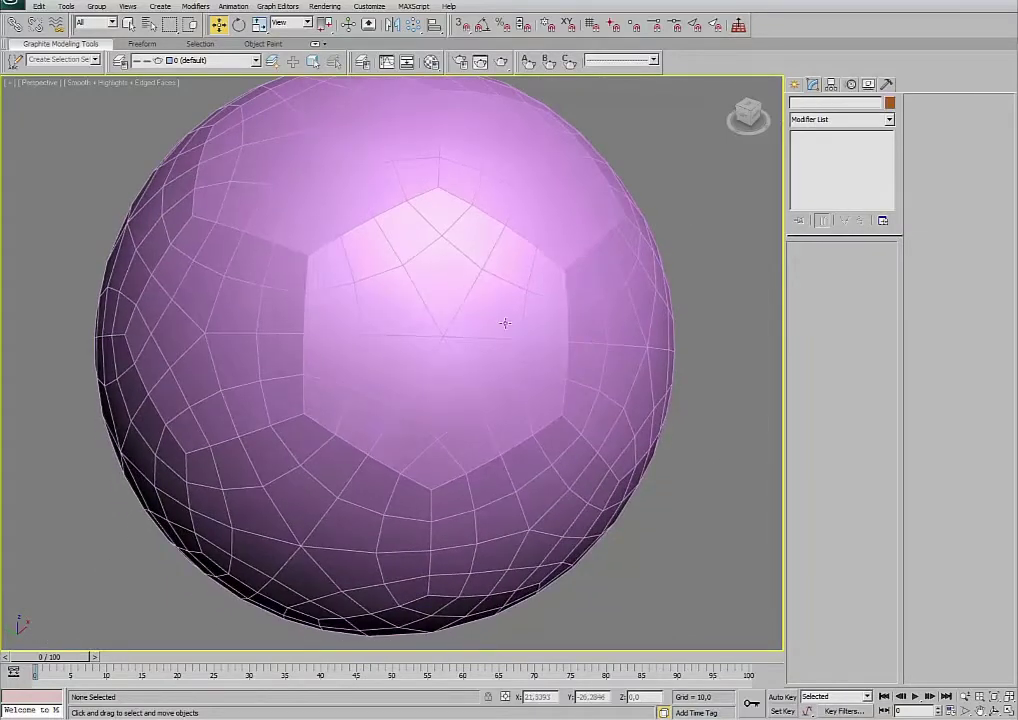
{"action": "left_click", "coordinate": [467, 280]}
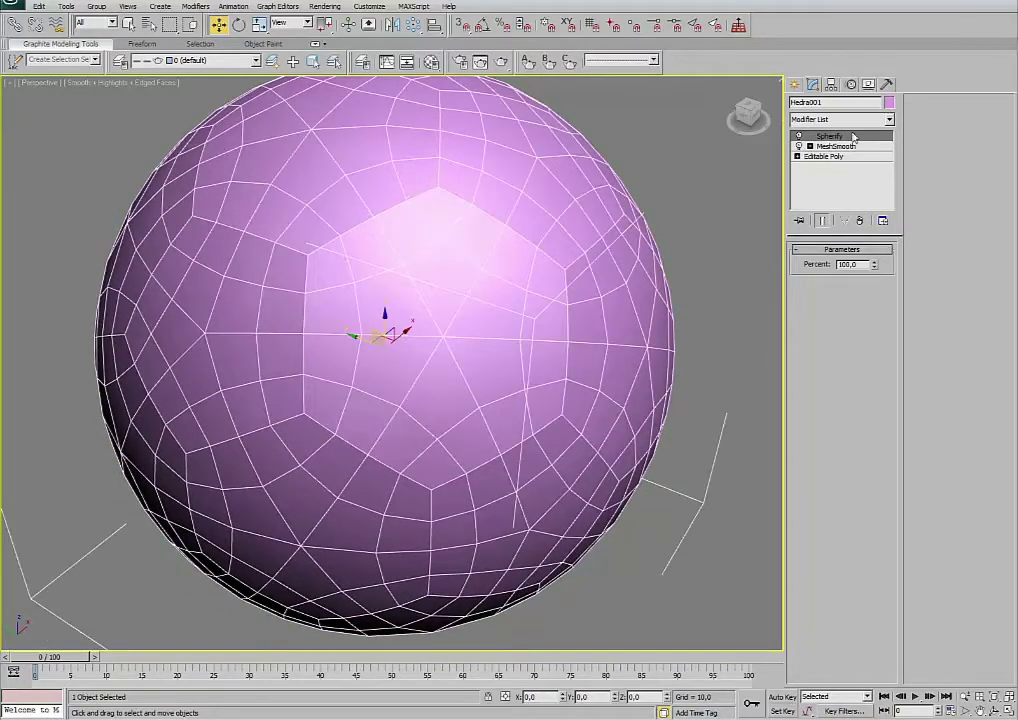
{"action": "left_click", "coordinate": [889, 102]}
{"action": "left_click", "coordinate": [547, 352]}
{"action": "left_click", "coordinate": [572, 425]}
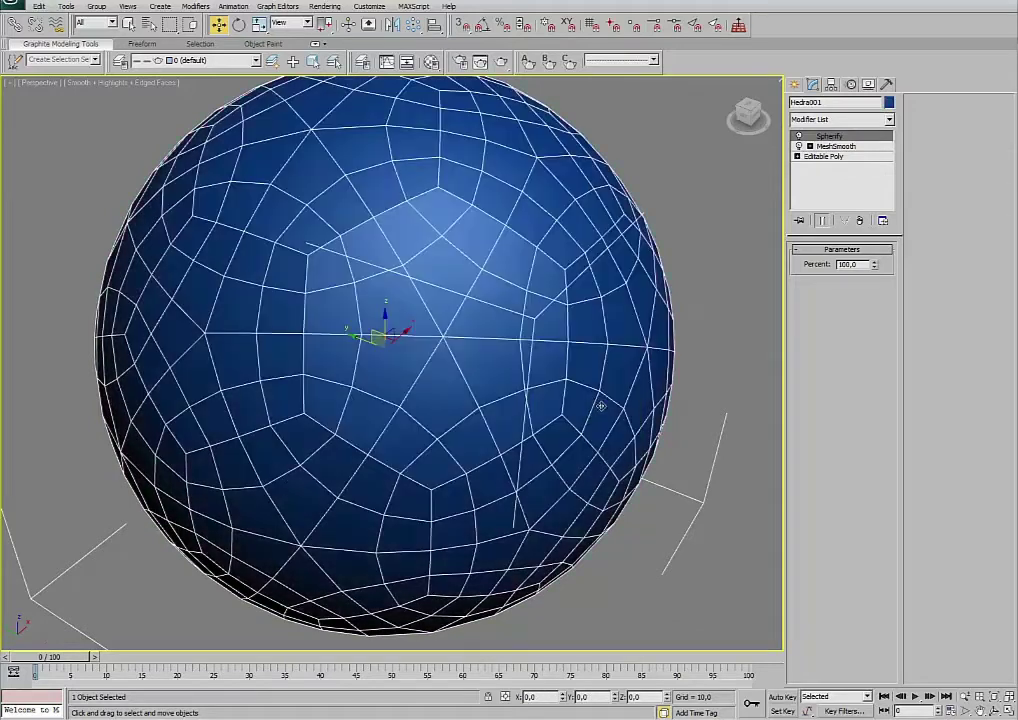
{"action": "scroll", "coordinate": [598, 402], "scroll_direction": "down", "scroll_amount": 3}
{"action": "left_click", "coordinate": [598, 401]}
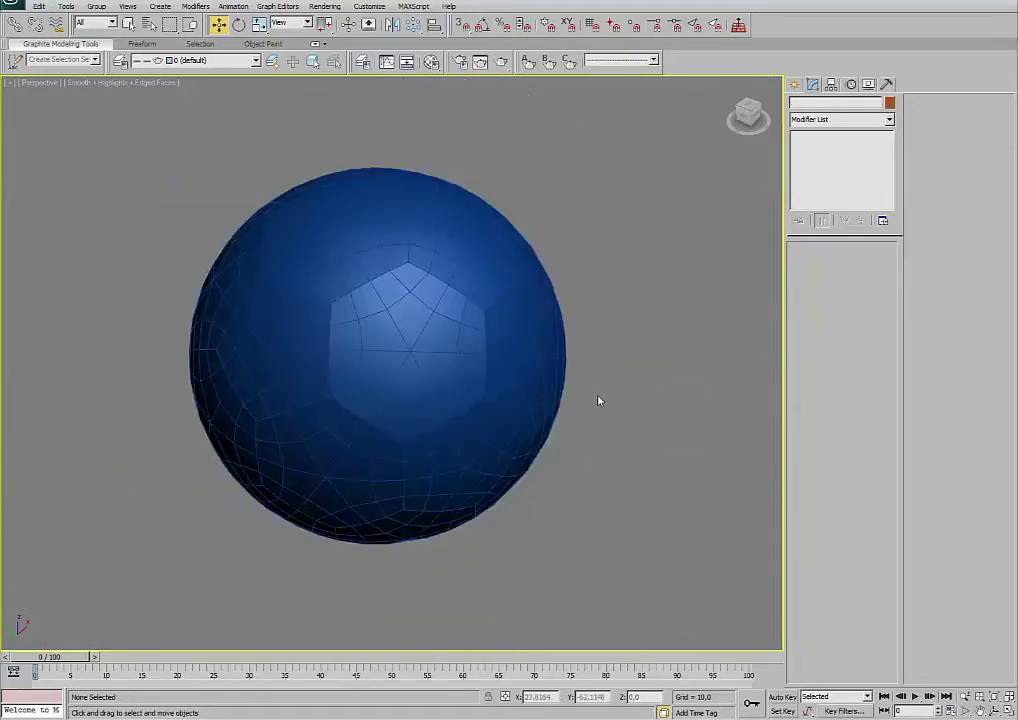
{"action": "left_click", "coordinate": [448, 341]}
In the Object Color dialog, try teal, then confirm orange for Hedra001 and deselect it.
{"action": "left_click", "coordinate": [889, 102]}
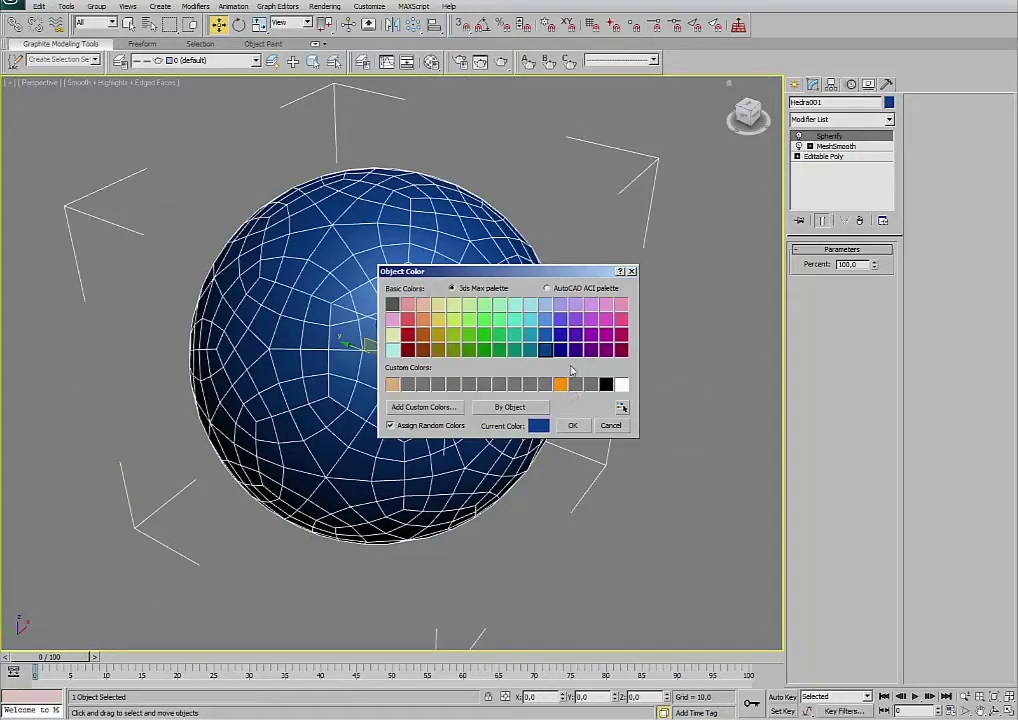
{"action": "left_click", "coordinate": [530, 350]}
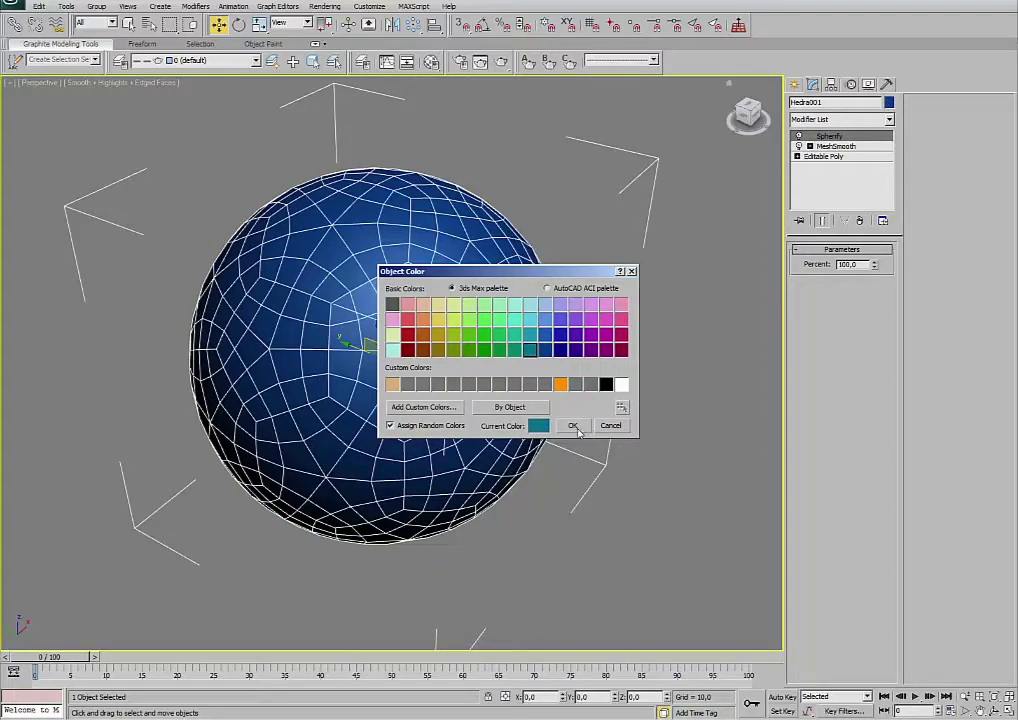
{"action": "left_click", "coordinate": [560, 385]}
{"action": "left_click", "coordinate": [572, 425]}
{"action": "left_click", "coordinate": [663, 357]}
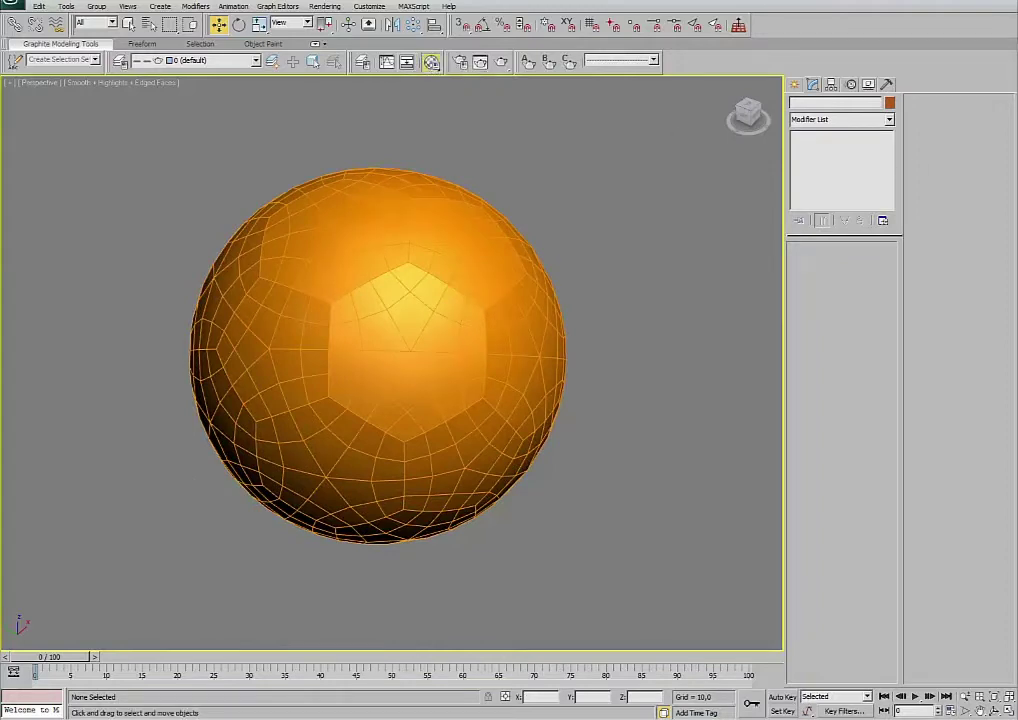
Assign the Material Editor's first material slot to the sphere.
{"action": "key", "text": "m"}
{"action": "left_click", "coordinate": [496, 283]}
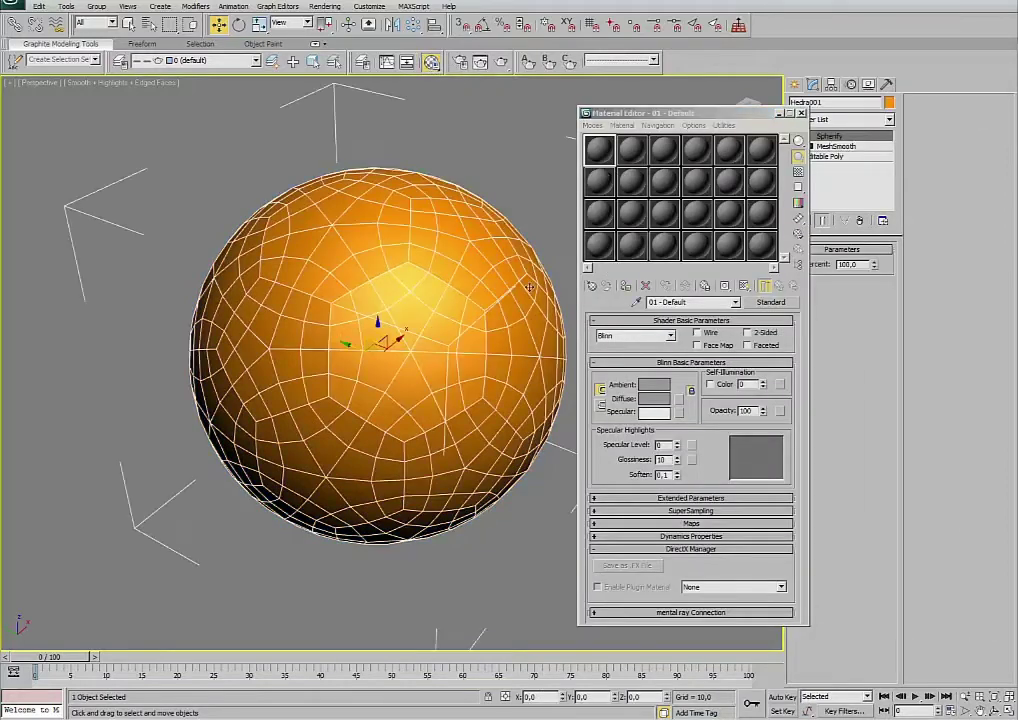
{"action": "left_click", "coordinate": [624, 287]}
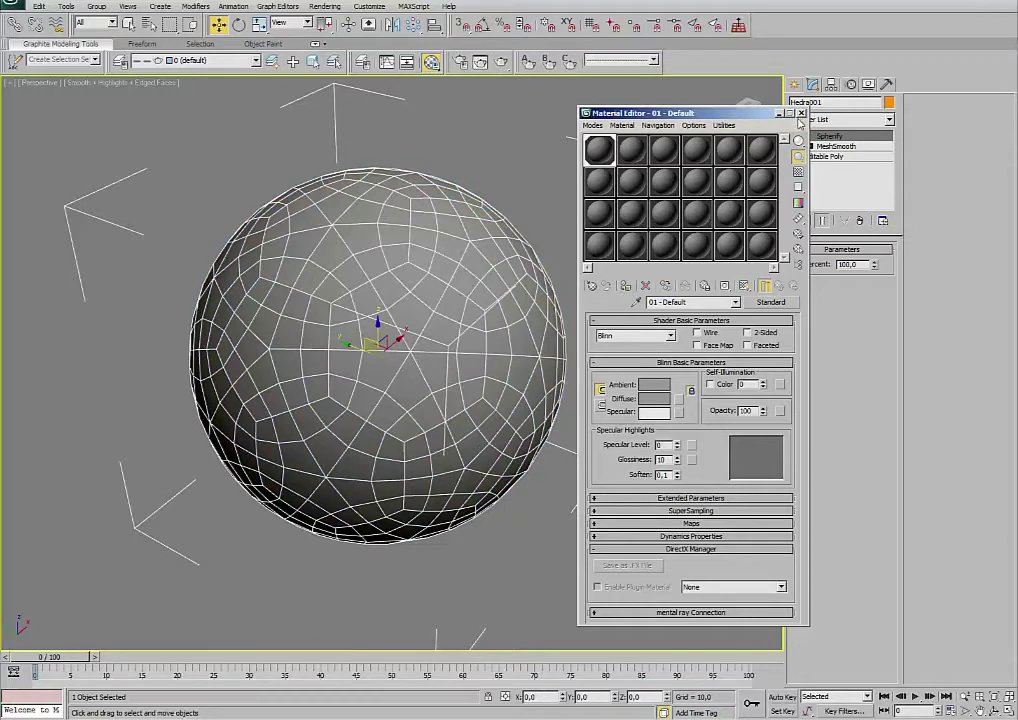
Set the material's Diffuse colour to a dark blue-teal in the Color Selector.
{"action": "left_click", "coordinate": [658, 400]}
{"action": "left_click_drag", "start_coordinate": [372, 113], "coordinate": [372, 97]}
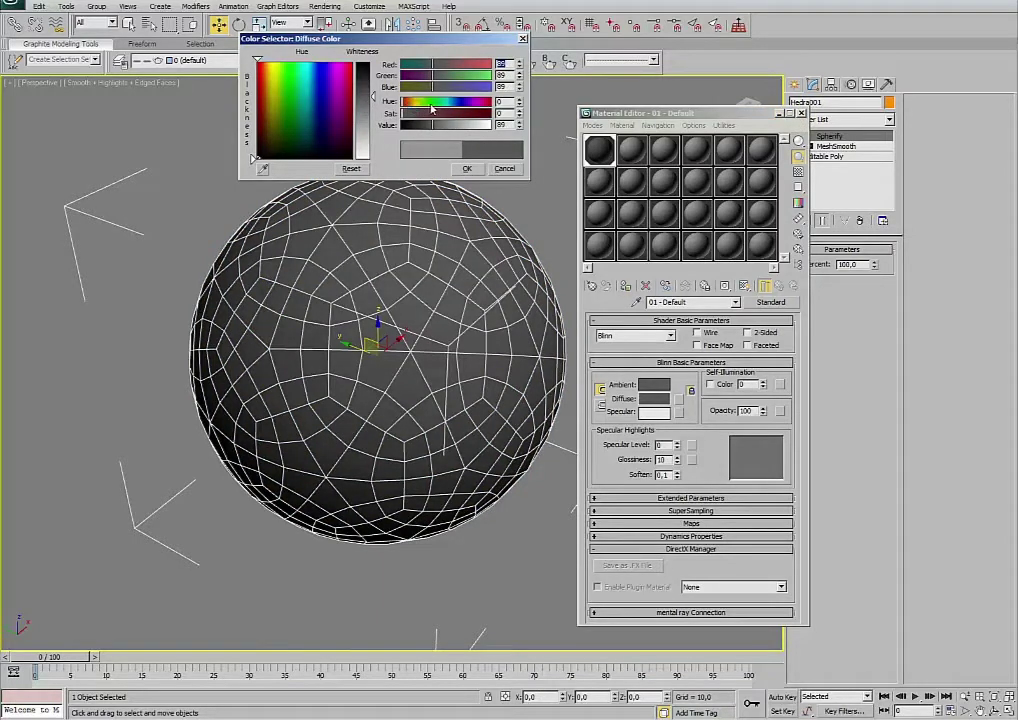
{"action": "left_click_drag", "start_coordinate": [330, 95], "coordinate": [306, 147]}
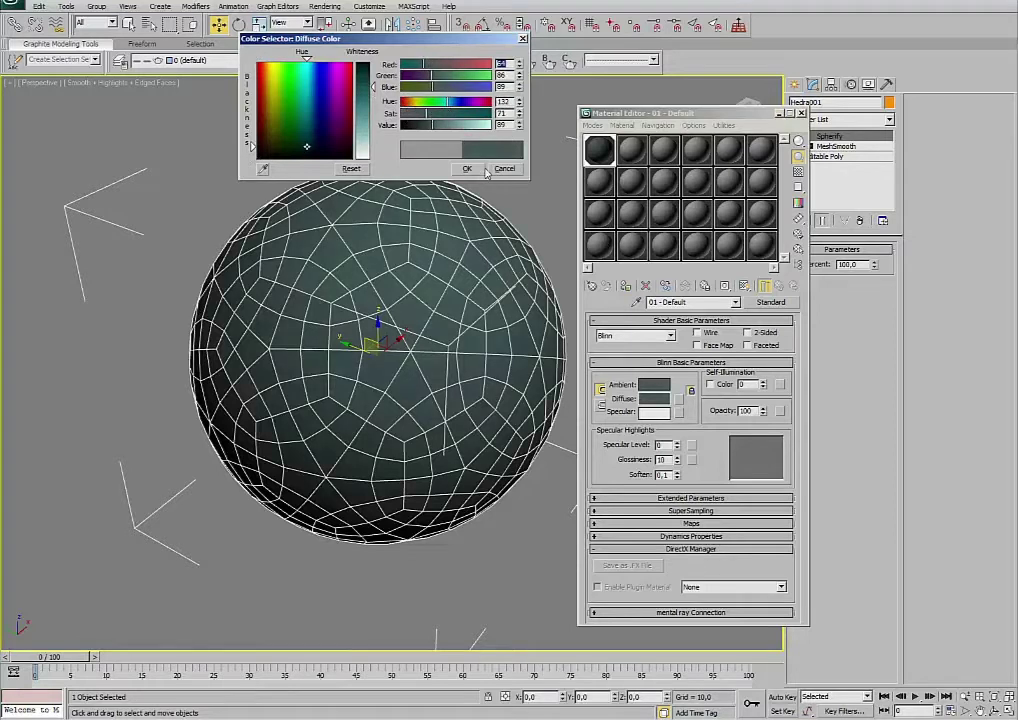
{"action": "left_click_drag", "start_coordinate": [436, 134], "coordinate": [417, 128]}
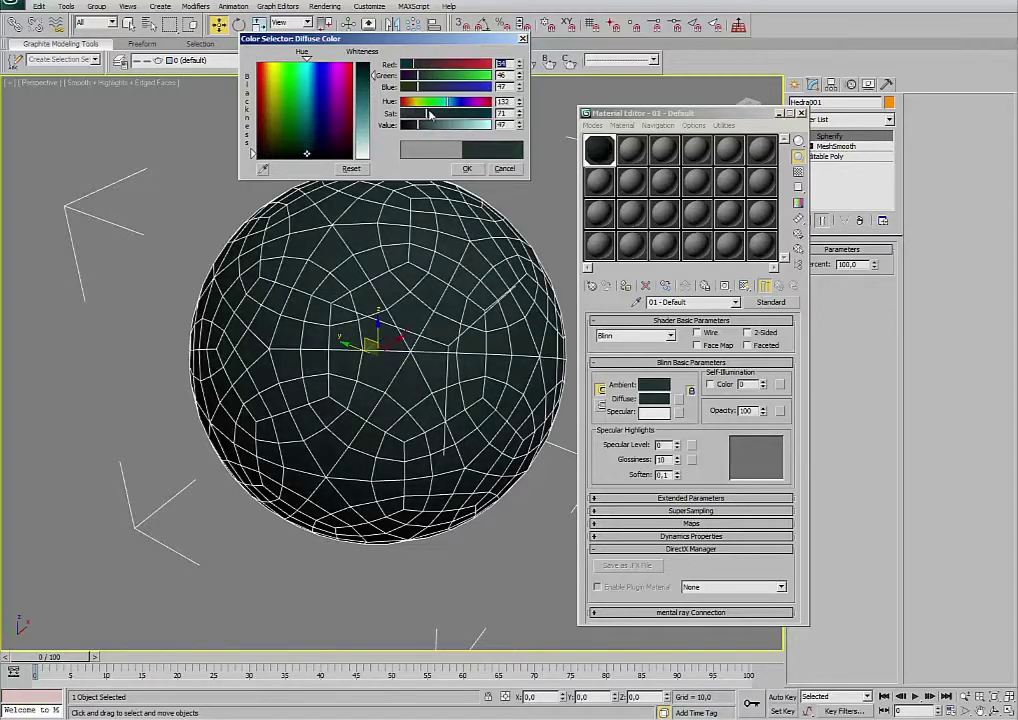
{"action": "mouse_move", "coordinate": [362, 96]}
{"action": "left_mouse_down"}
{"action": "mouse_move", "coordinate": [362, 86]}
{"action": "mouse_move", "coordinate": [312, 138]}
{"action": "left_mouse_up"}
{"action": "left_click_drag", "start_coordinate": [431, 128], "coordinate": [438, 125]}
{"action": "left_click", "coordinate": [466, 168]}
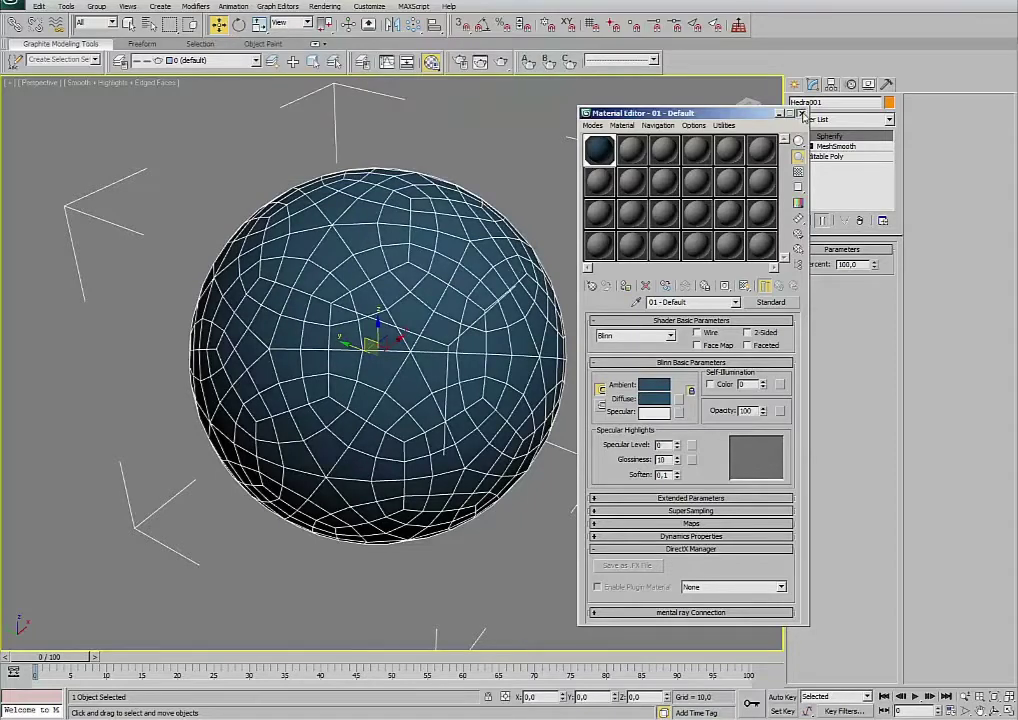
Close the Material Editor and reselect the sphere object.
{"action": "left_click", "coordinate": [802, 113]}
{"action": "left_click", "coordinate": [623, 229]}
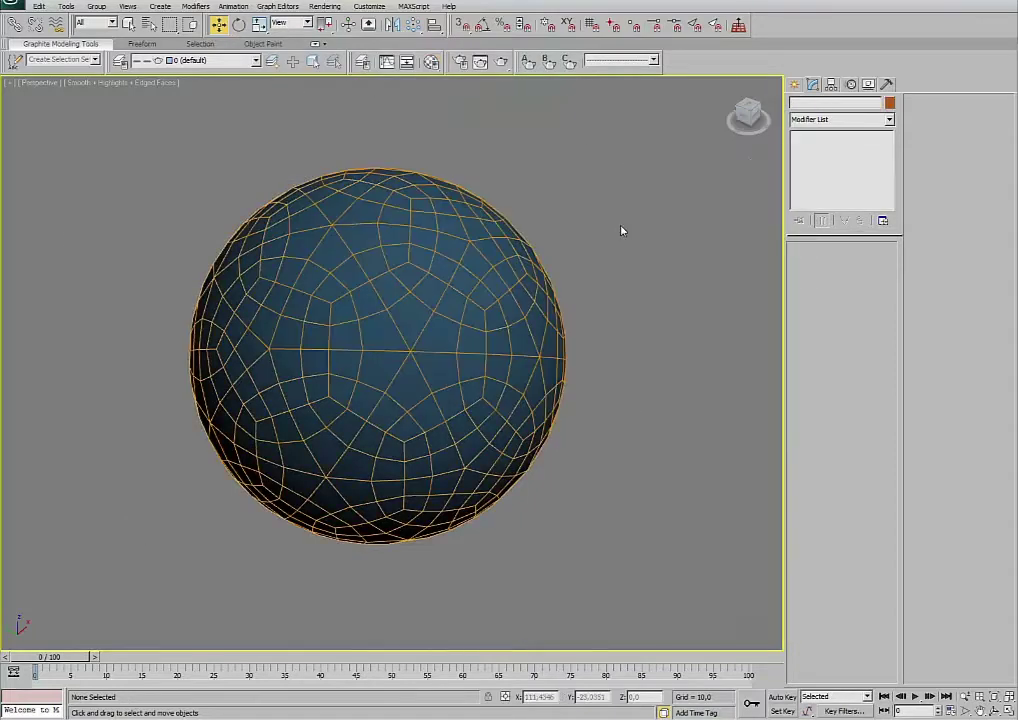
{"action": "left_click", "coordinate": [335, 300]}
{"action": "left_click", "coordinate": [679, 272]}
{"action": "left_click", "coordinate": [384, 352]}
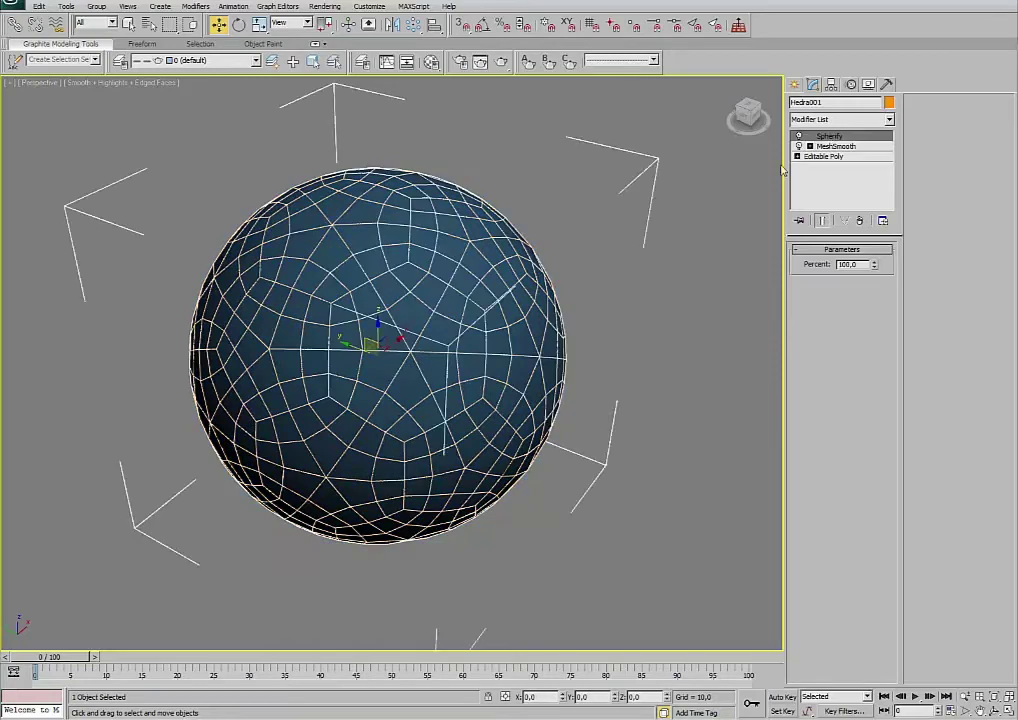
Compare the shape with Spherify off and on, then Collapse All to an Editable Poly.
{"action": "left_click", "coordinate": [799, 137]}
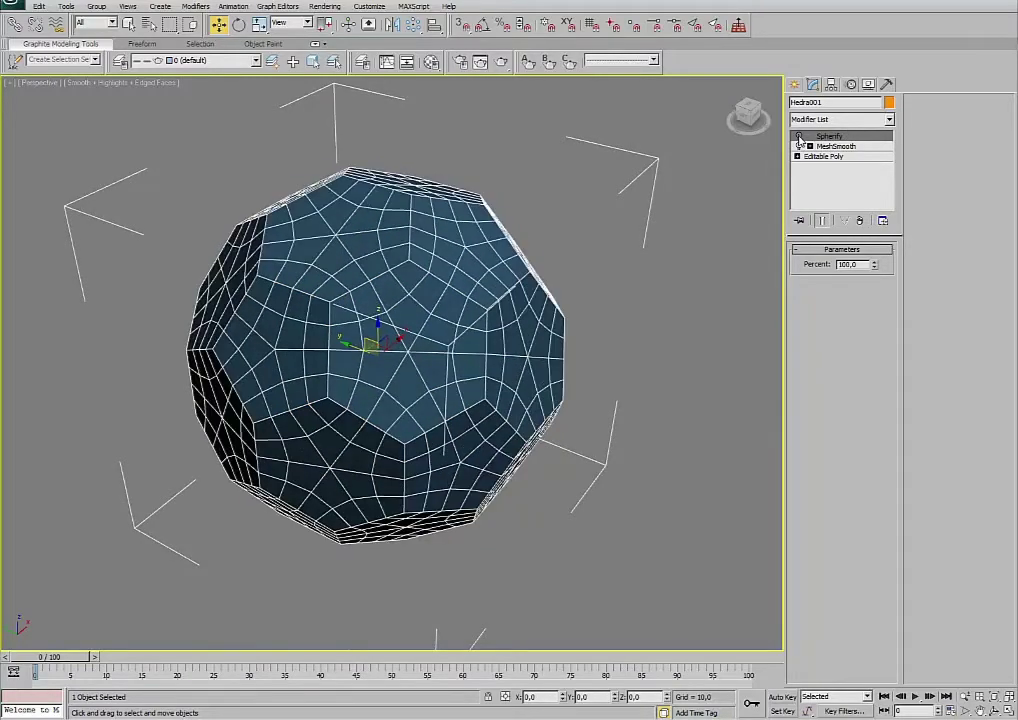
{"action": "left_click", "coordinate": [799, 137]}
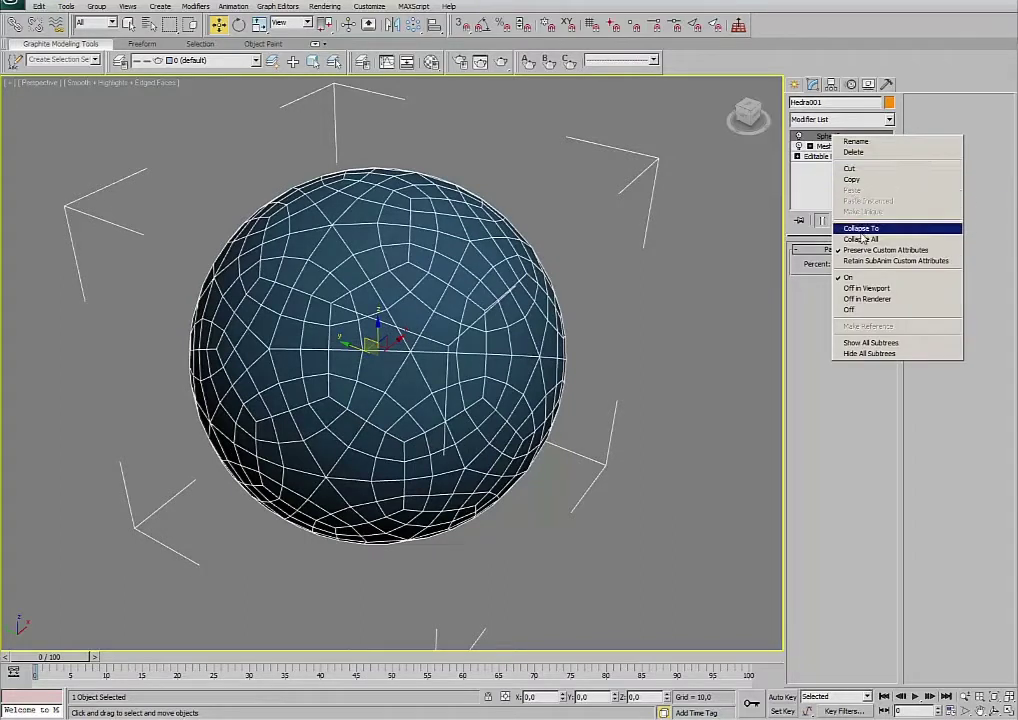
{"action": "left_click", "coordinate": [872, 229]}
{"action": "left_click", "coordinate": [726, 167]}
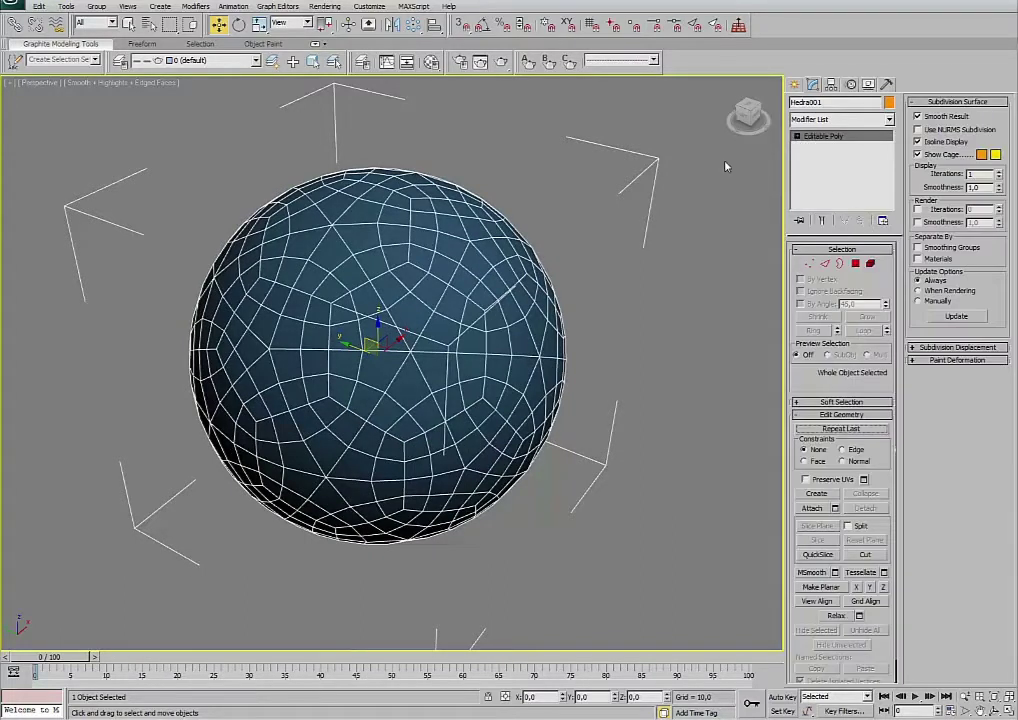
Reselect the collapsed sphere and switch to Element sub-object selection.
{"action": "left_click", "coordinate": [646, 297]}
{"action": "left_click", "coordinate": [566, 300]}
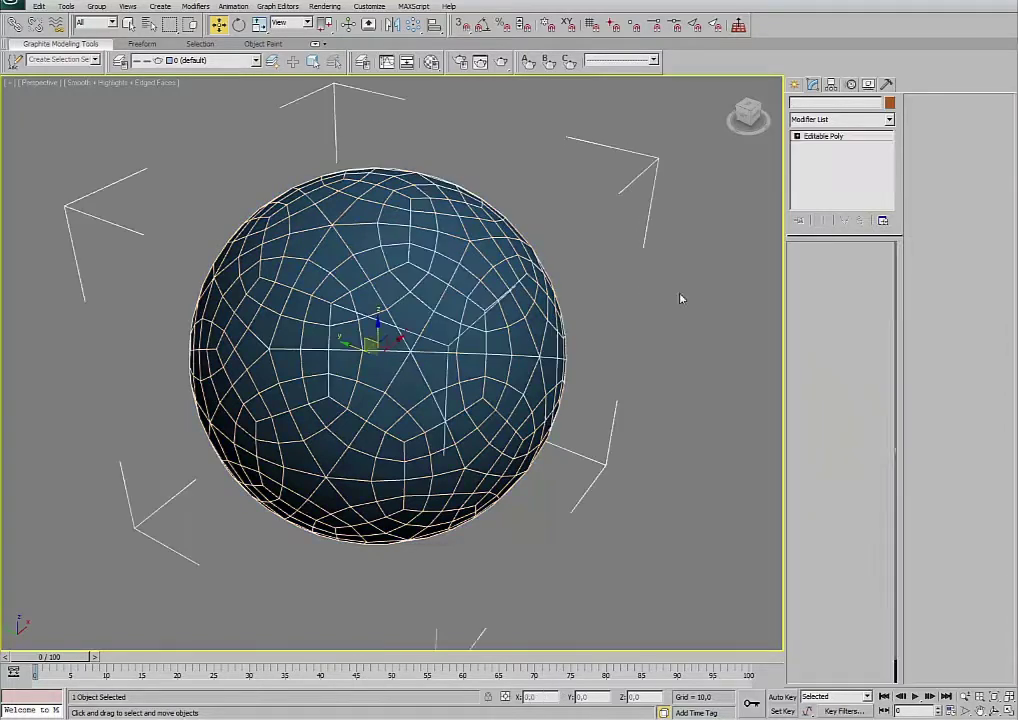
{"action": "left_click", "coordinate": [870, 263]}
Test element selection on the central hexagon panel and a marquee over all panels.
{"action": "left_click", "coordinate": [453, 333]}
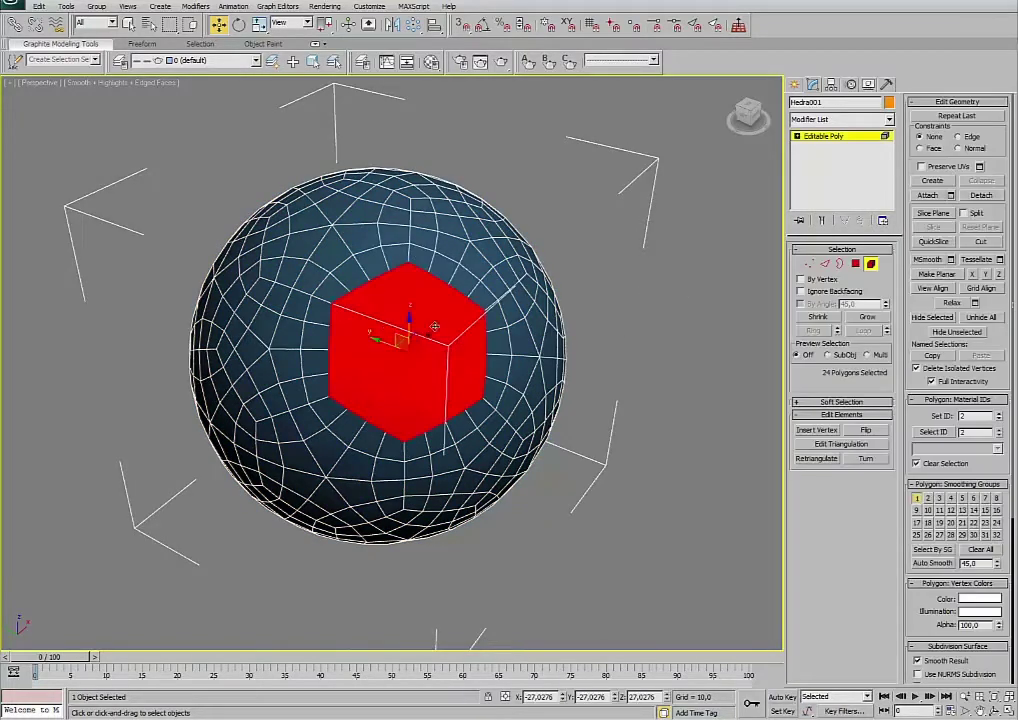
{"action": "left_click", "coordinate": [596, 425]}
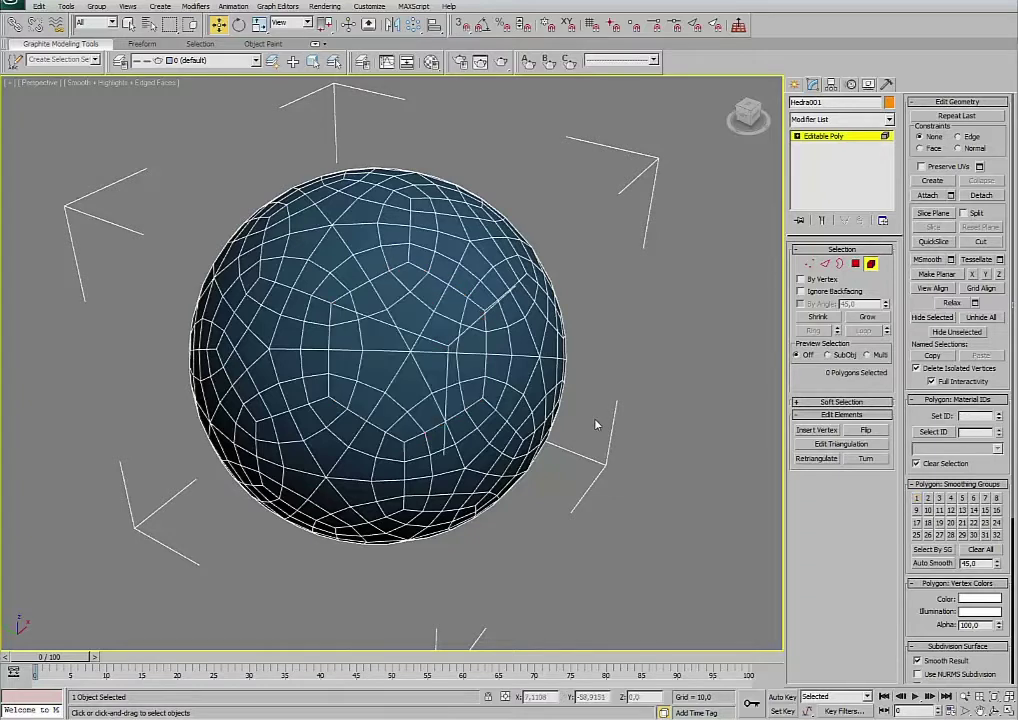
{"action": "left_click_drag", "start_coordinate": [690, 108], "coordinate": [113, 585]}
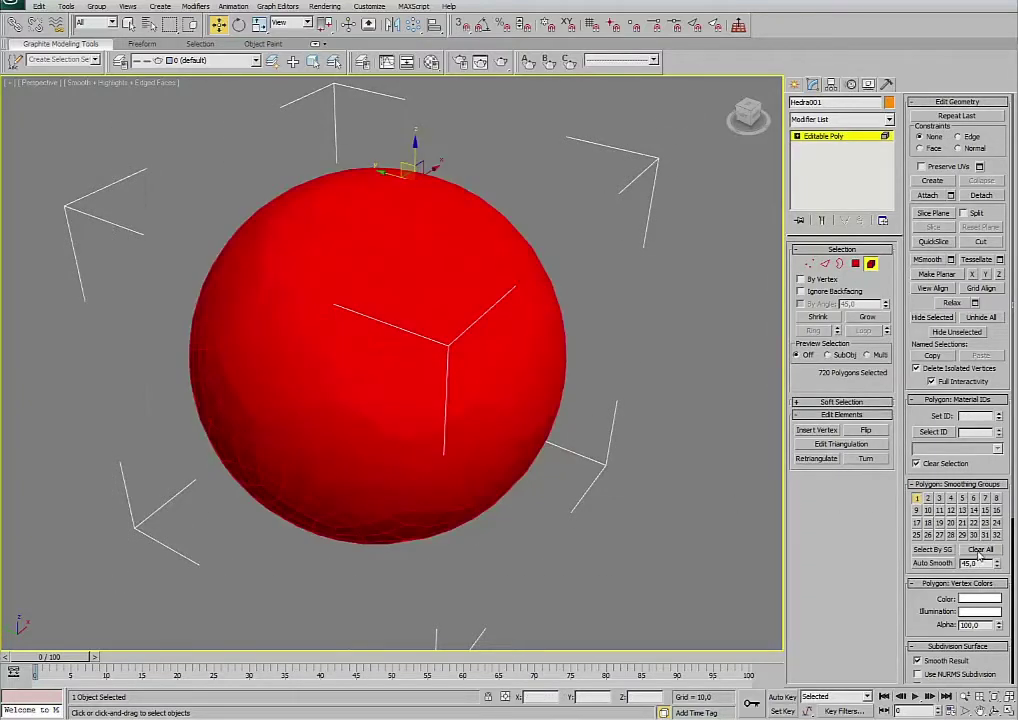
{"action": "left_click", "coordinate": [643, 429]}
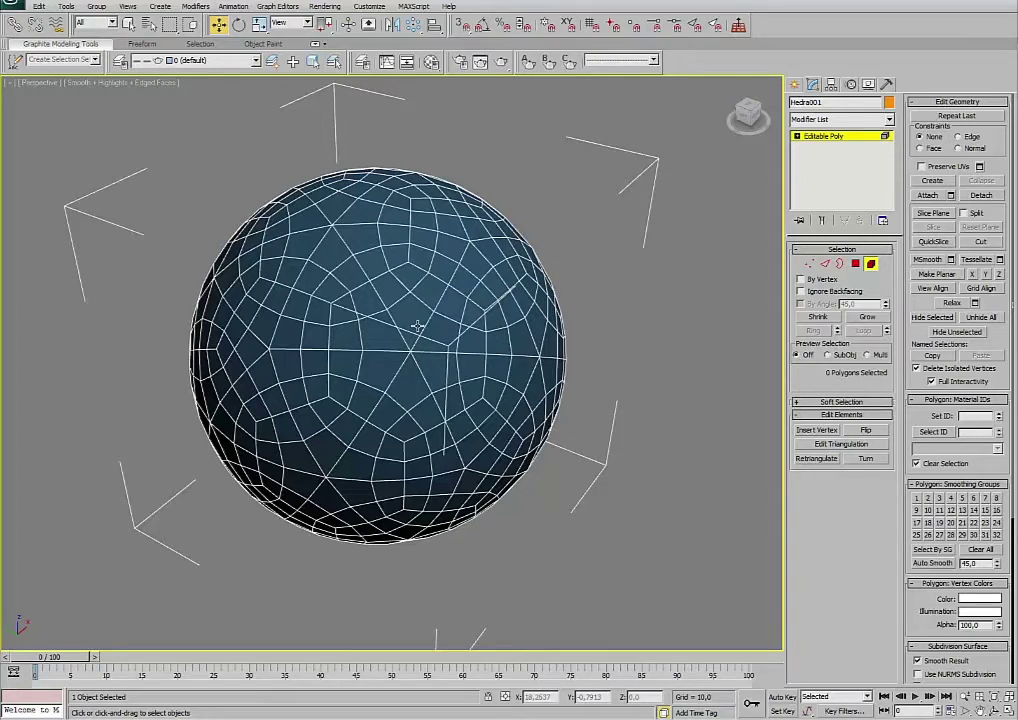
Move the central hexagon panel outward, undo with Ctrl+Z, and deselect.
{"action": "left_click", "coordinate": [417, 326]}
{"action": "left_click_drag", "start_coordinate": [412, 330], "coordinate": [562, 298]}
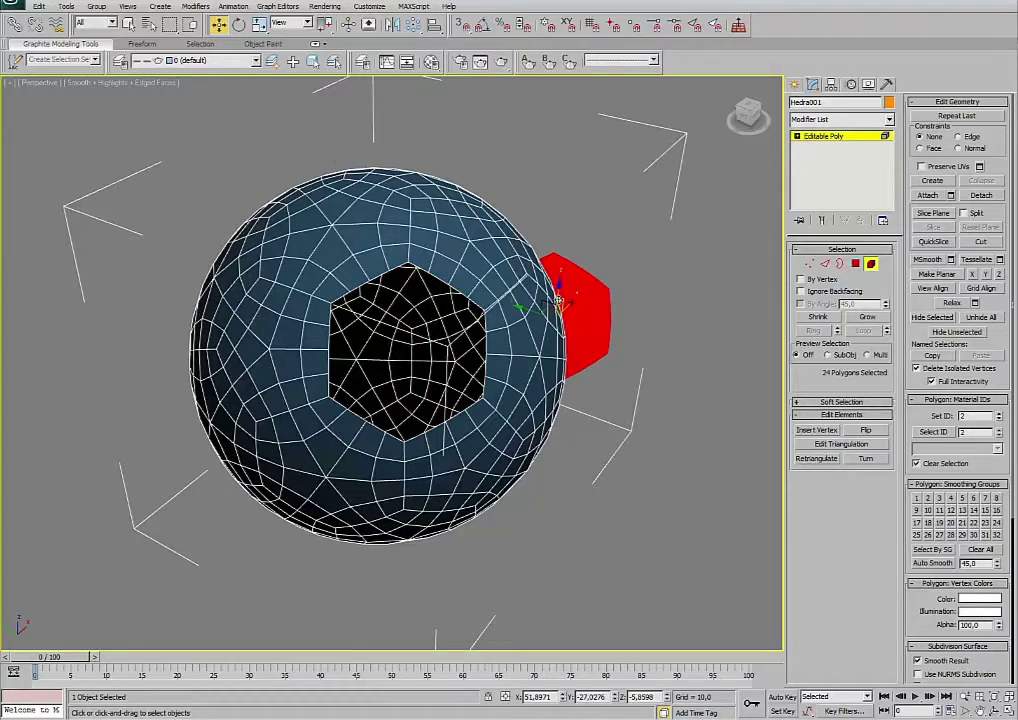
{"action": "key", "text": "ctrl+z"}
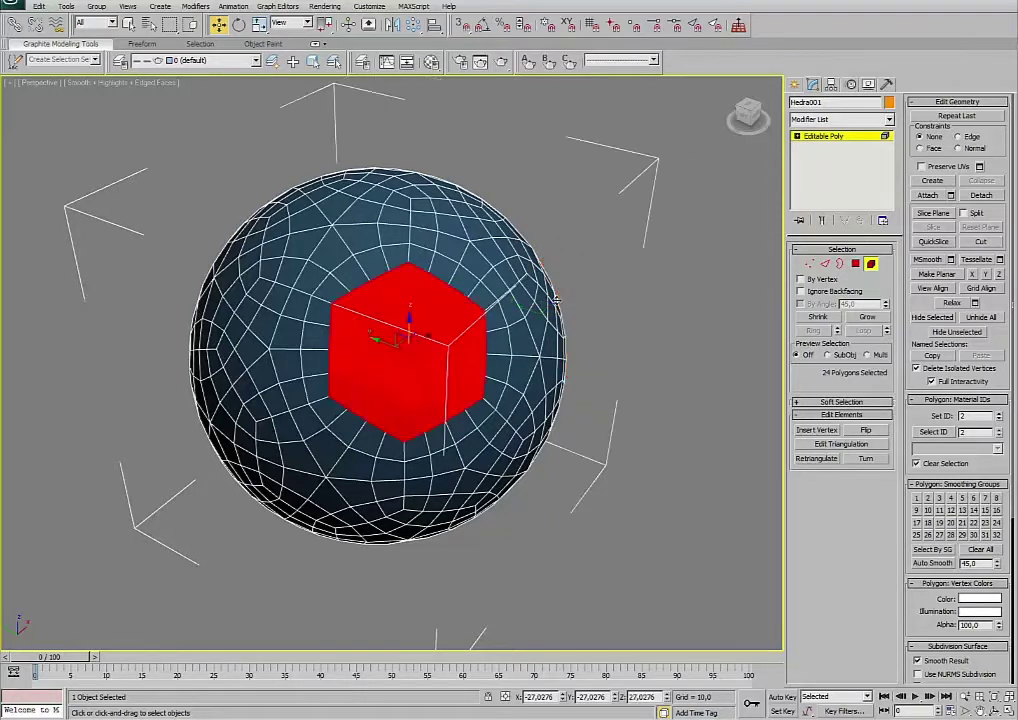
{"action": "left_click", "coordinate": [630, 297]}
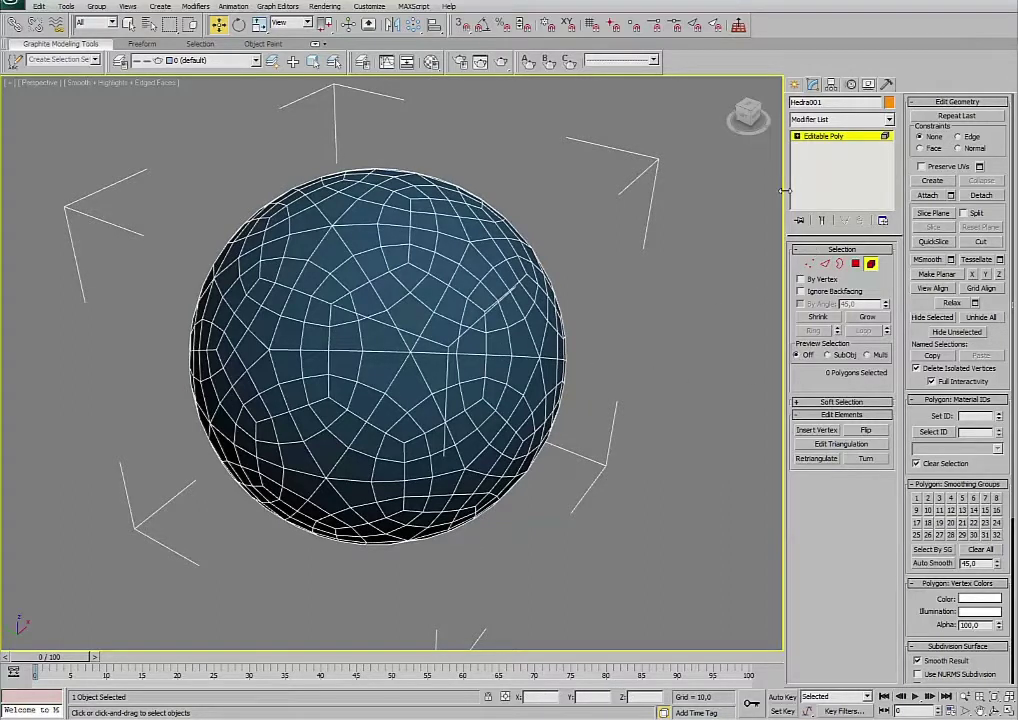
Detach the central hexagon, left pentagon and top panels as separate objects.
{"action": "left_click", "coordinate": [409, 340]}
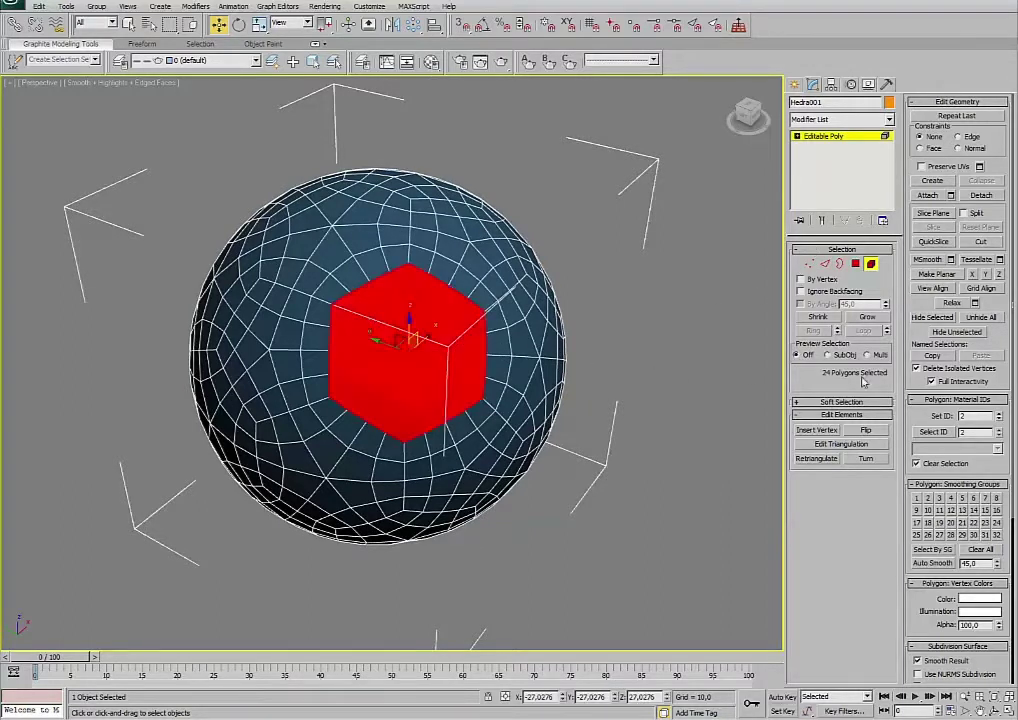
{"action": "left_click", "coordinate": [978, 197]}
{"action": "key", "text": "Return"}
{"action": "left_click", "coordinate": [982, 198]}
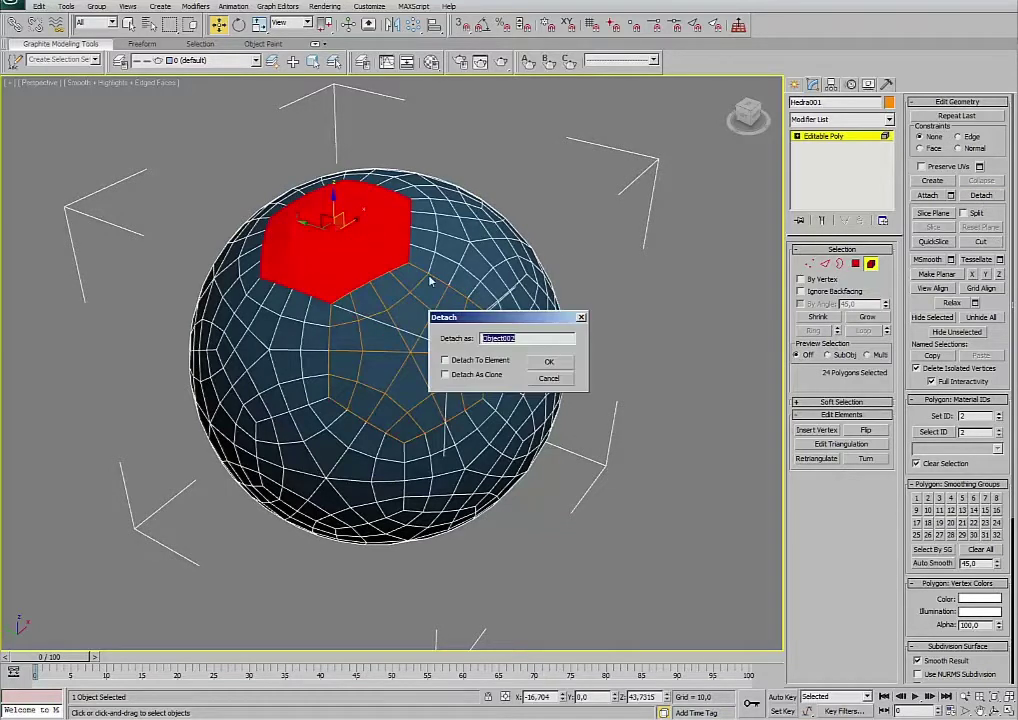
{"action": "key", "text": "Return"}
{"action": "left_click", "coordinate": [288, 340]}
{"action": "left_click", "coordinate": [980, 195]}
{"action": "key", "text": "Return"}
{"action": "left_click", "coordinate": [435, 212]}
{"action": "left_click", "coordinate": [980, 195]}
{"action": "key", "text": "Return"}
Detach the right-side, bottom-left and lower-right panels as their own objects.
{"action": "left_click", "coordinate": [522, 355]}
{"action": "left_click", "coordinate": [980, 195]}
{"action": "key", "text": "Return"}
{"action": "left_click", "coordinate": [330, 455]}
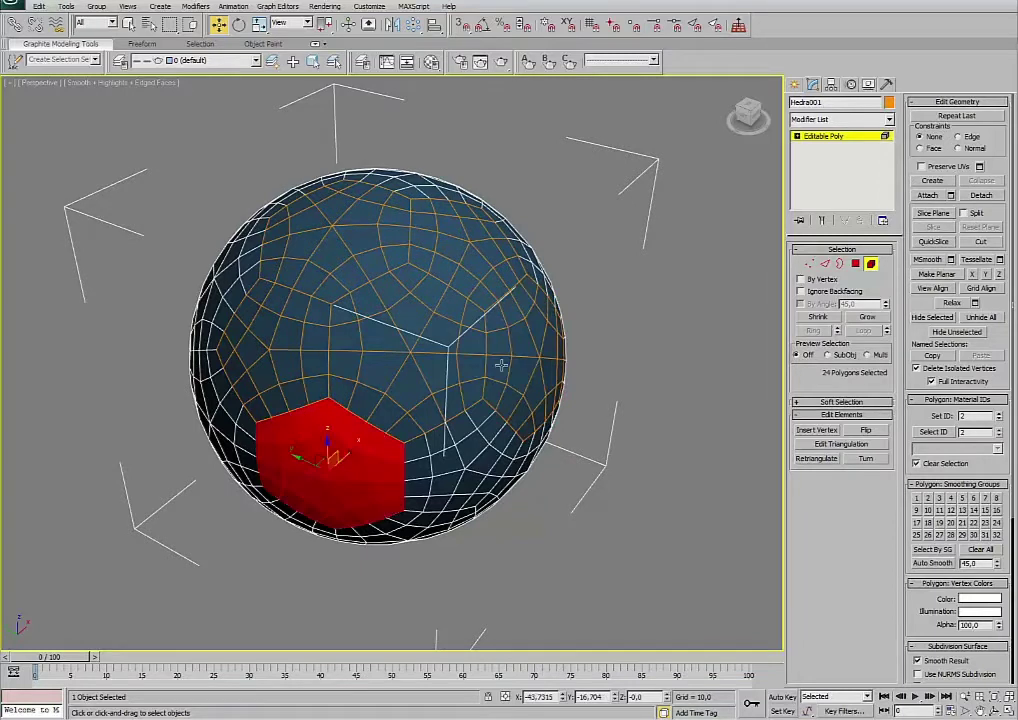
{"action": "left_click", "coordinate": [965, 196]}
{"action": "key", "text": "Return"}
{"action": "left_click", "coordinate": [470, 450]}
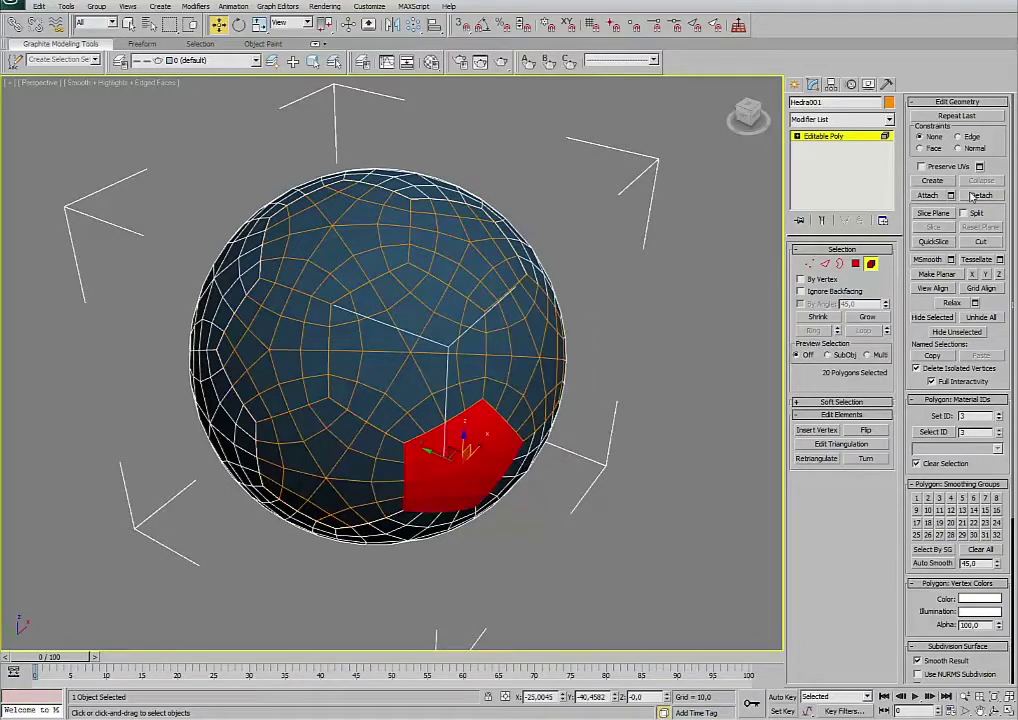
{"action": "left_click", "coordinate": [980, 195]}
{"action": "key", "text": "Return"}
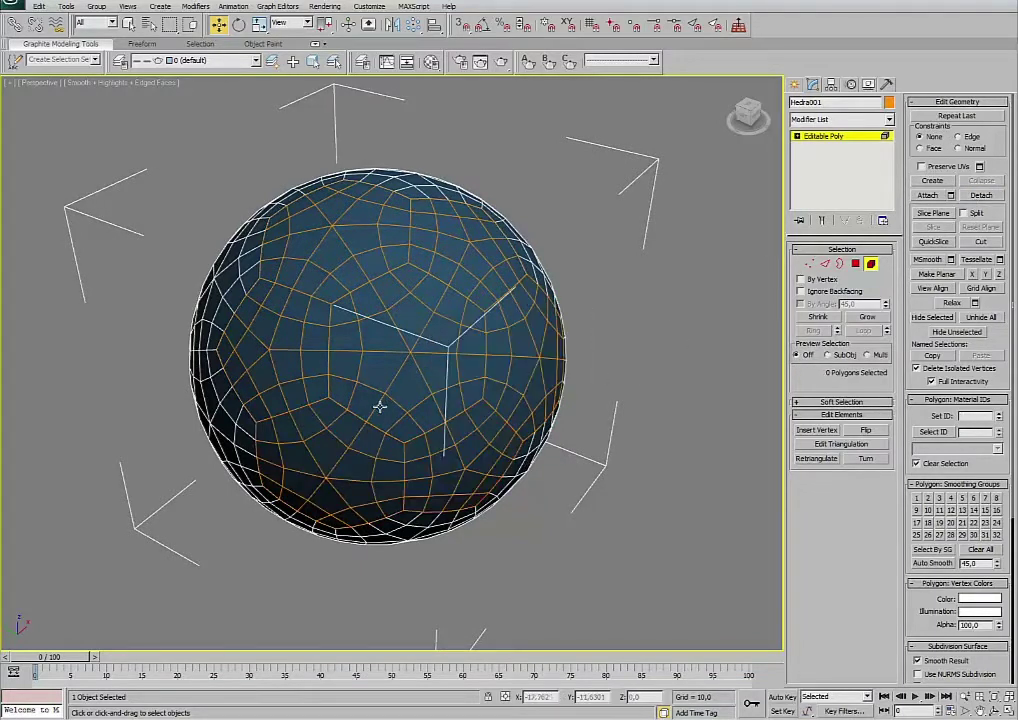
Orbit the sphere, then detach the newly visible top panel and central hexagon.
{"action": "key", "text": "ctrl+r"}
{"action": "mouse_move", "coordinate": [454, 404]}
{"action": "left_mouse_down"}
{"action": "mouse_move", "coordinate": [420, 370]}
{"action": "mouse_move", "coordinate": [484, 333]}
{"action": "left_mouse_up"}
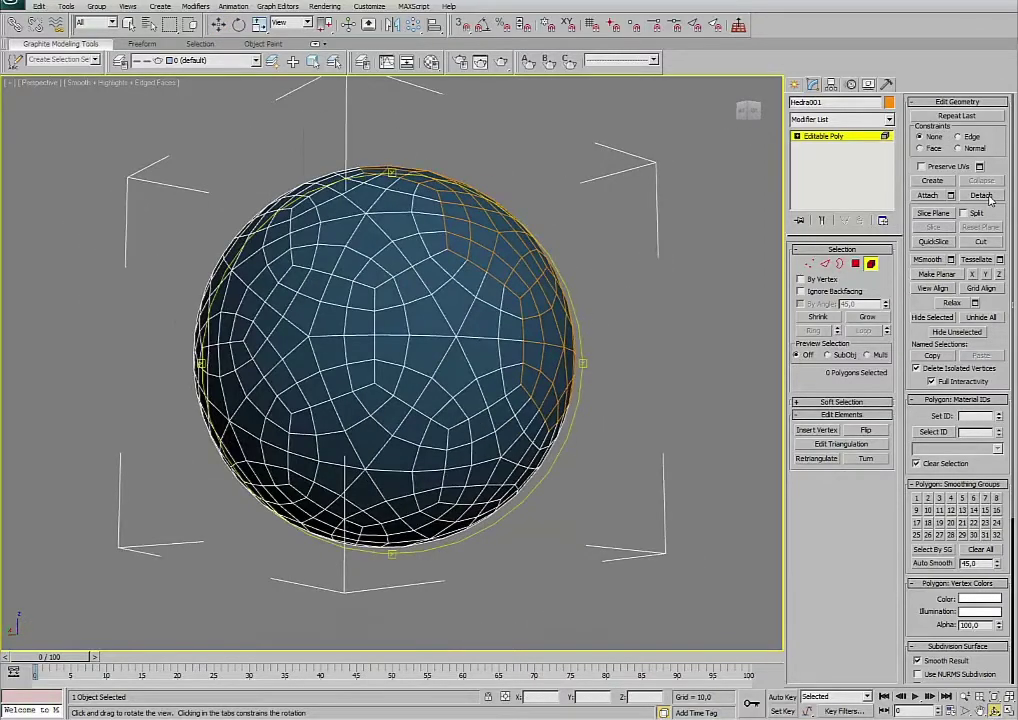
{"action": "right_click", "coordinate": [586, 322]}
{"action": "left_click", "coordinate": [396, 223]}
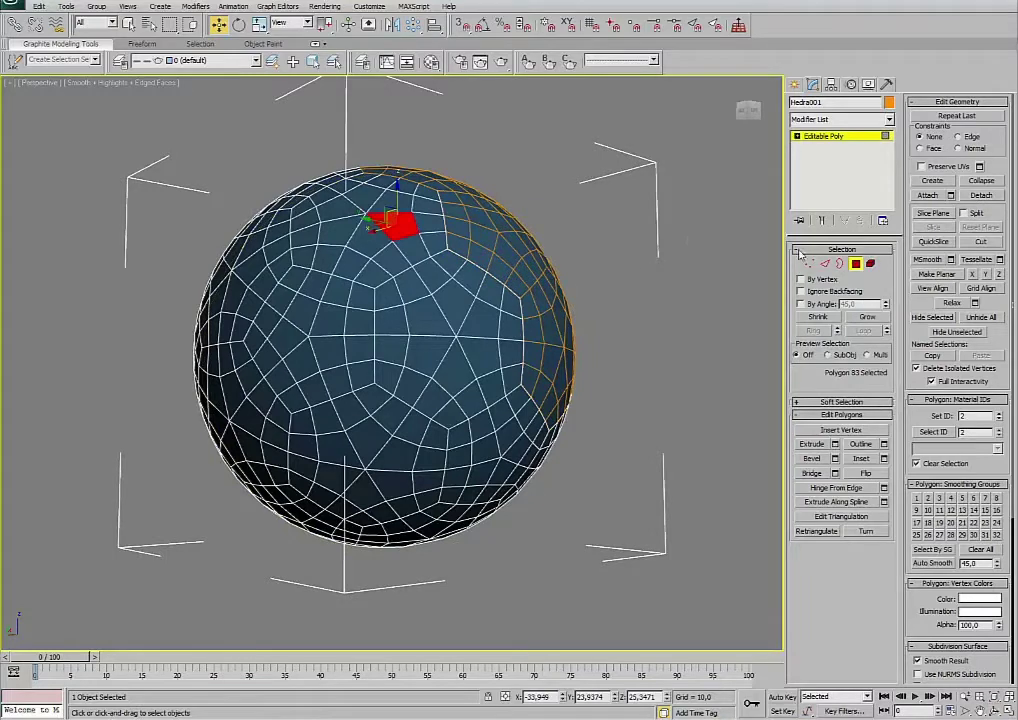
{"action": "left_click", "coordinate": [869, 263]}
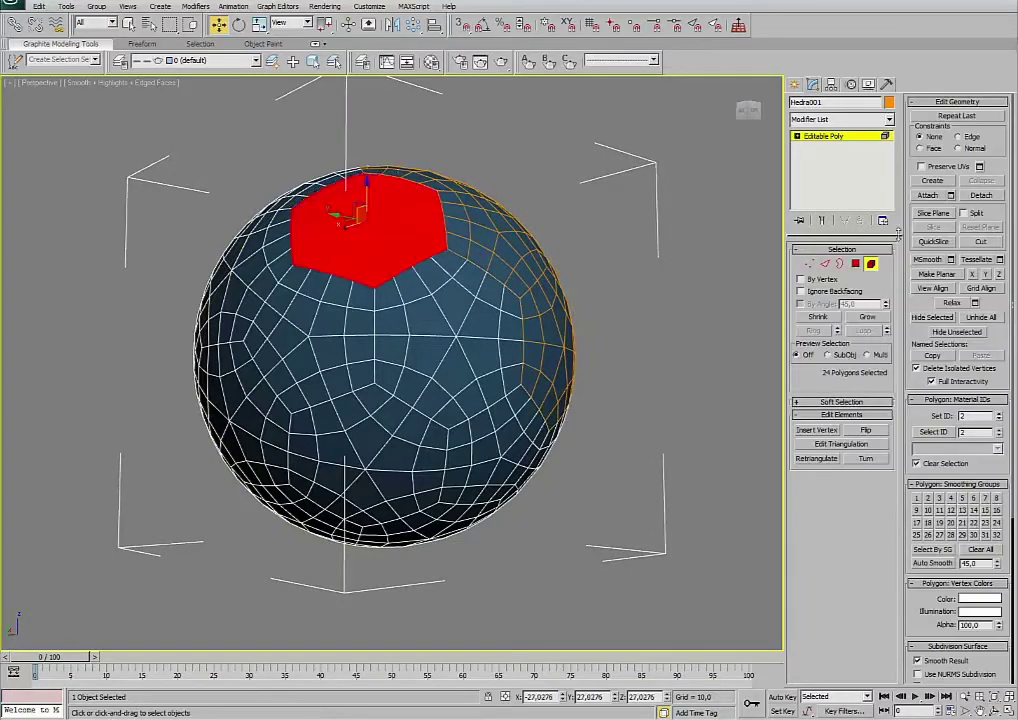
{"action": "left_click", "coordinate": [981, 195]}
{"action": "left_click", "coordinate": [548, 359]}
{"action": "left_click", "coordinate": [443, 291]}
{"action": "left_click", "coordinate": [981, 195]}
{"action": "left_click", "coordinate": [546, 359]}
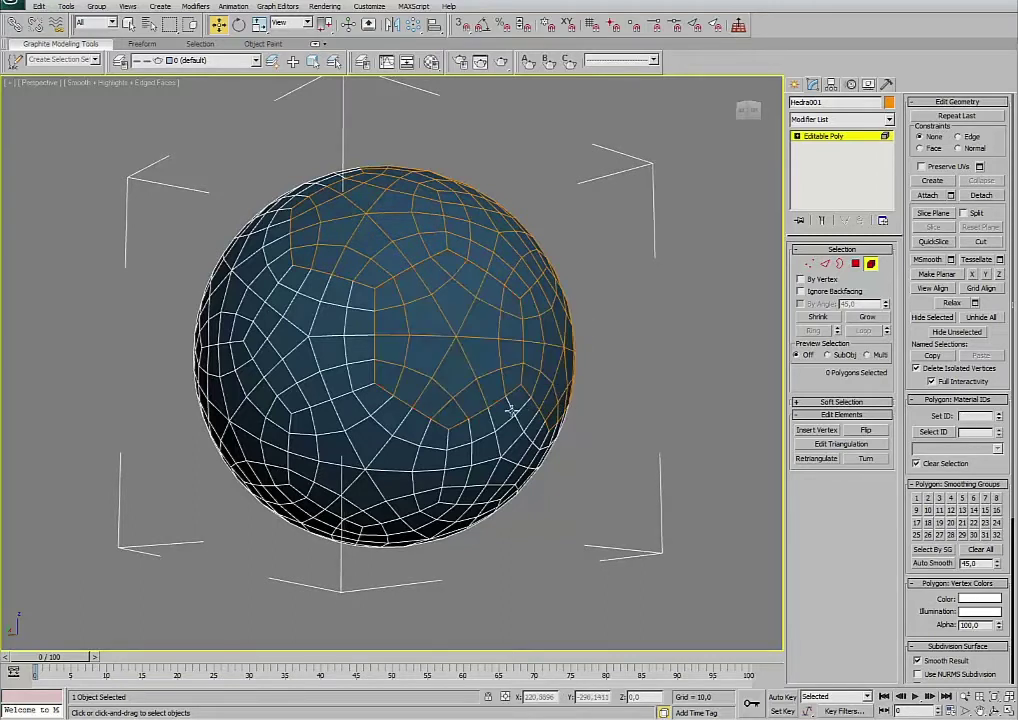
Detach the lower-right pentagon, left pentagon, lower hexagon and bottom panel.
{"action": "left_click", "coordinate": [495, 445]}
{"action": "left_click", "coordinate": [981, 195]}
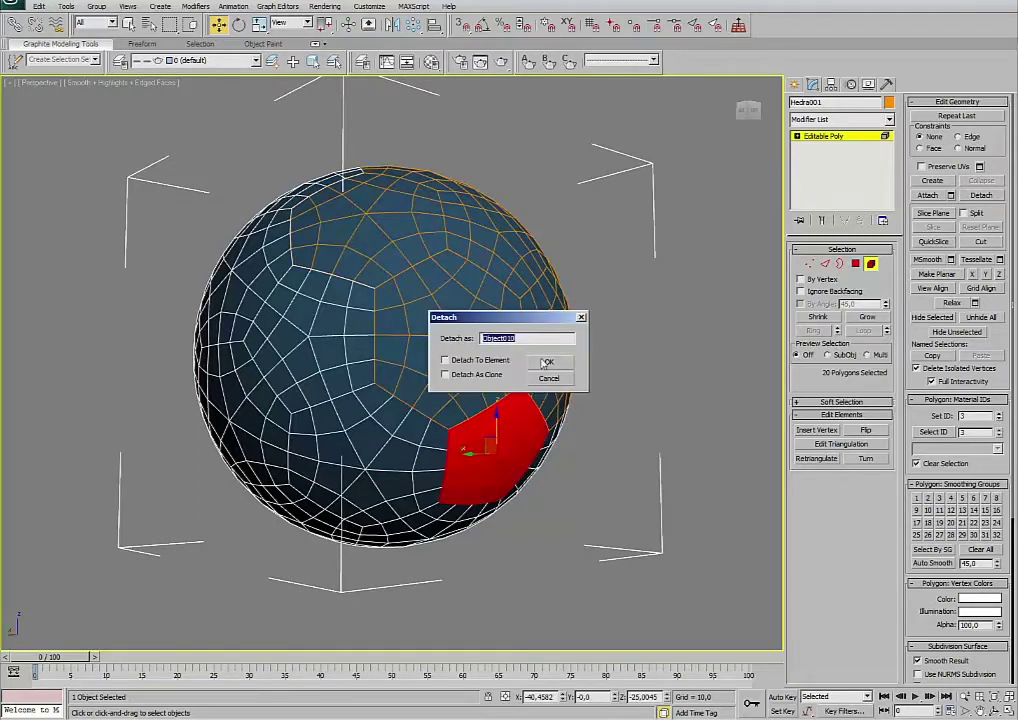
{"action": "left_click", "coordinate": [545, 359]}
{"action": "left_click", "coordinate": [318, 333]}
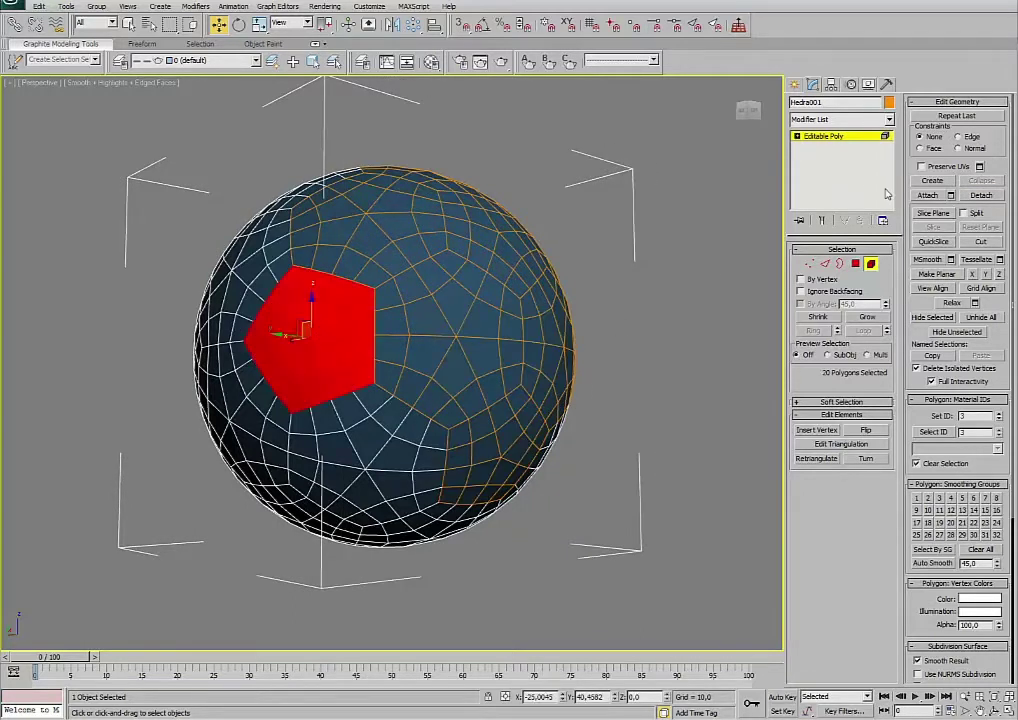
{"action": "left_click", "coordinate": [980, 195]}
{"action": "left_click", "coordinate": [550, 363]}
{"action": "left_click", "coordinate": [386, 431]}
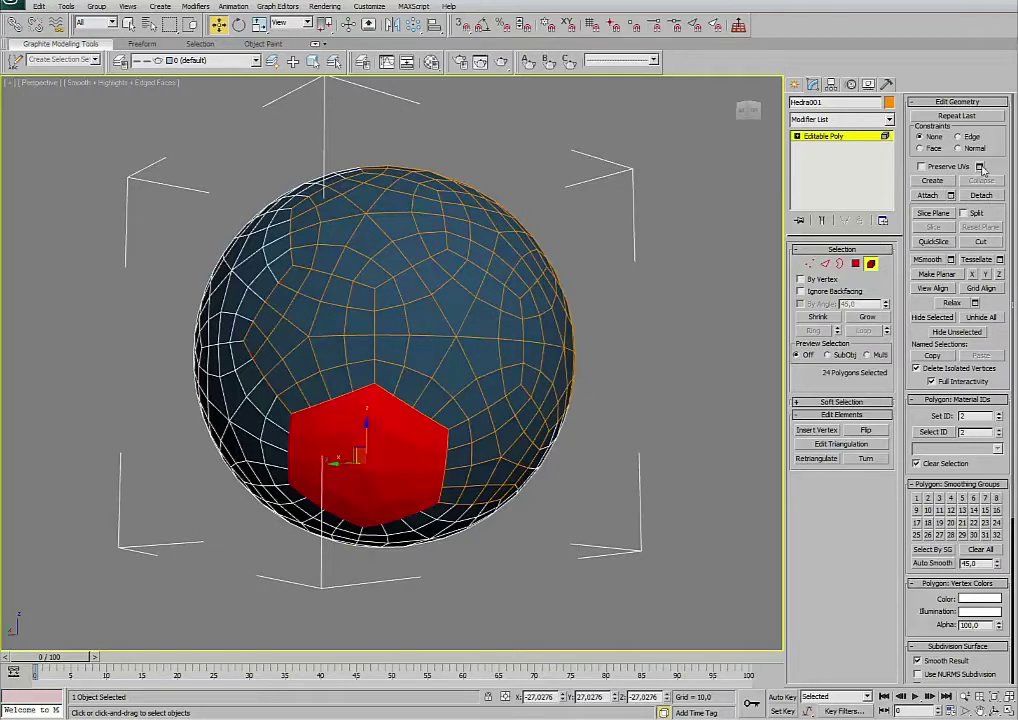
{"action": "left_click", "coordinate": [980, 195]}
{"action": "left_click", "coordinate": [550, 363]}
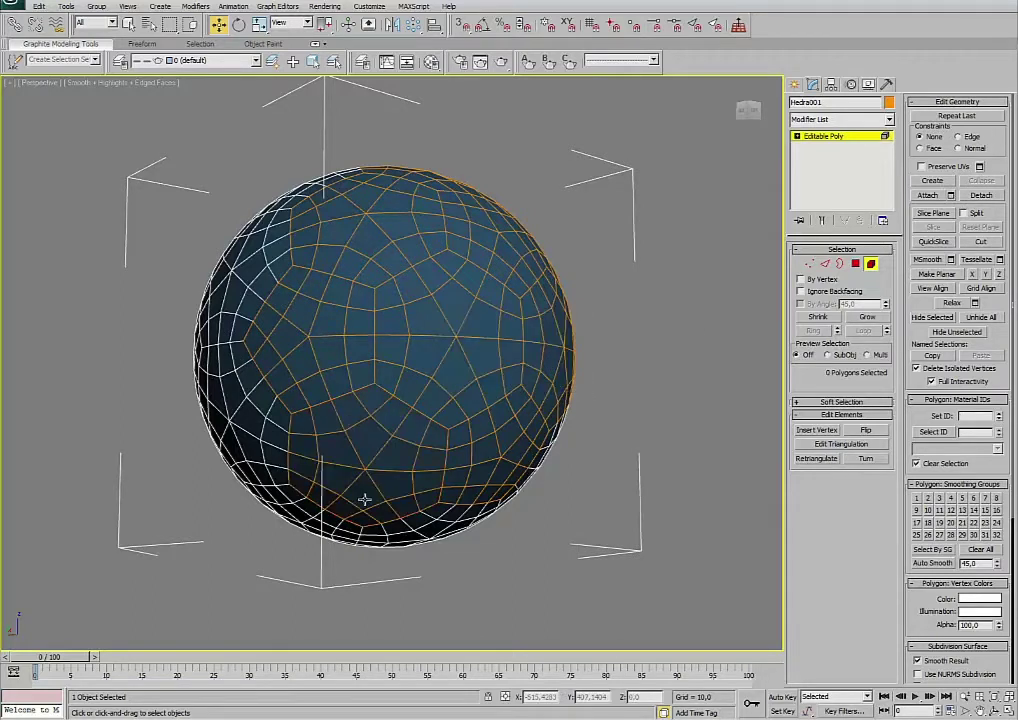
{"action": "left_click", "coordinate": [423, 527]}
{"action": "left_click", "coordinate": [980, 195]}
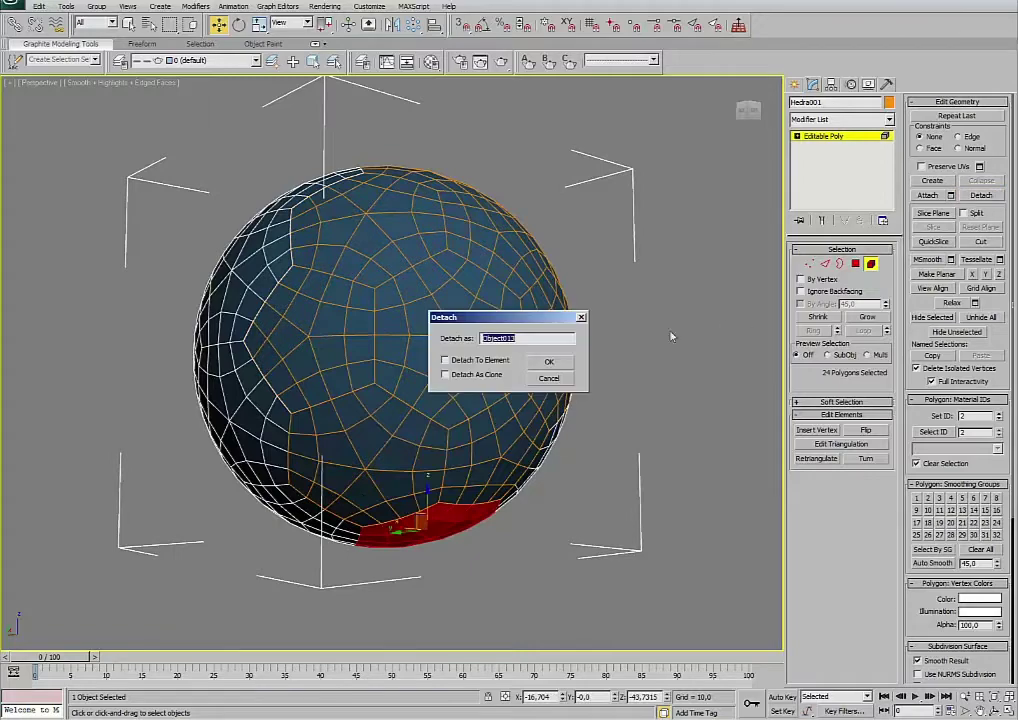
{"action": "left_click", "coordinate": [550, 363]}
Orbit to the unfinished side and detach its top pentagon and central hexagon.
{"action": "key", "text": "ctrl+r"}
{"action": "mouse_move", "coordinate": [400, 370]}
{"action": "left_mouse_down"}
{"action": "mouse_move", "coordinate": [444, 358]}
{"action": "mouse_move", "coordinate": [470, 377]}
{"action": "left_mouse_up"}
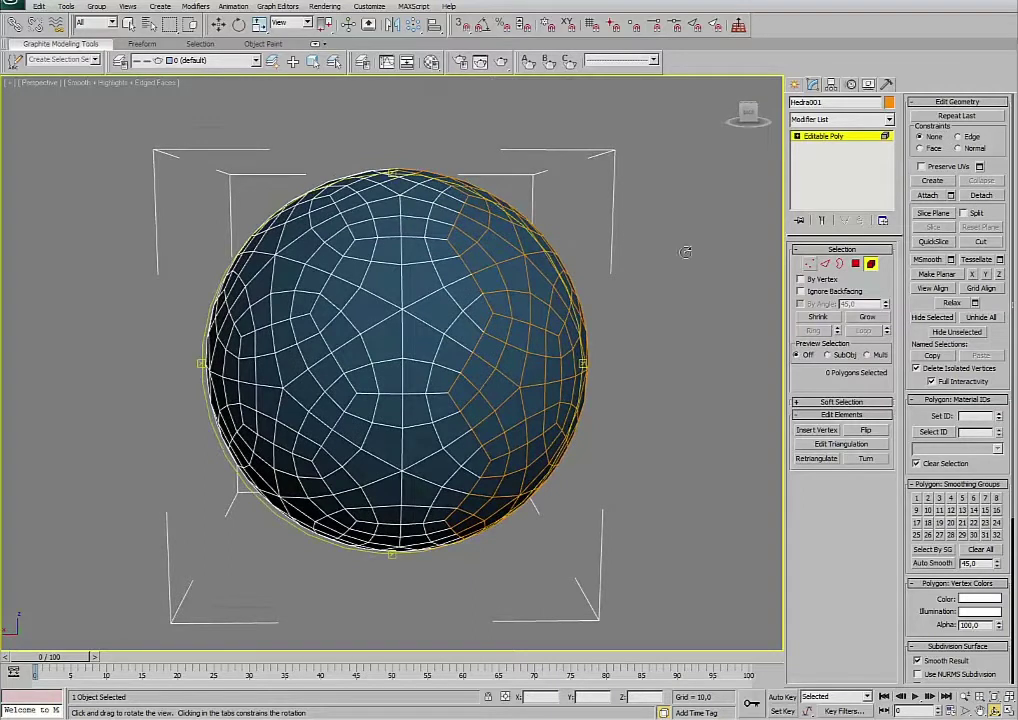
{"action": "left_click", "coordinate": [128, 23]}
{"action": "left_click", "coordinate": [404, 215]}
{"action": "left_click", "coordinate": [981, 195]}
{"action": "left_click", "coordinate": [549, 362]}
{"action": "left_click", "coordinate": [420, 290]}
{"action": "left_click", "coordinate": [981, 195]}
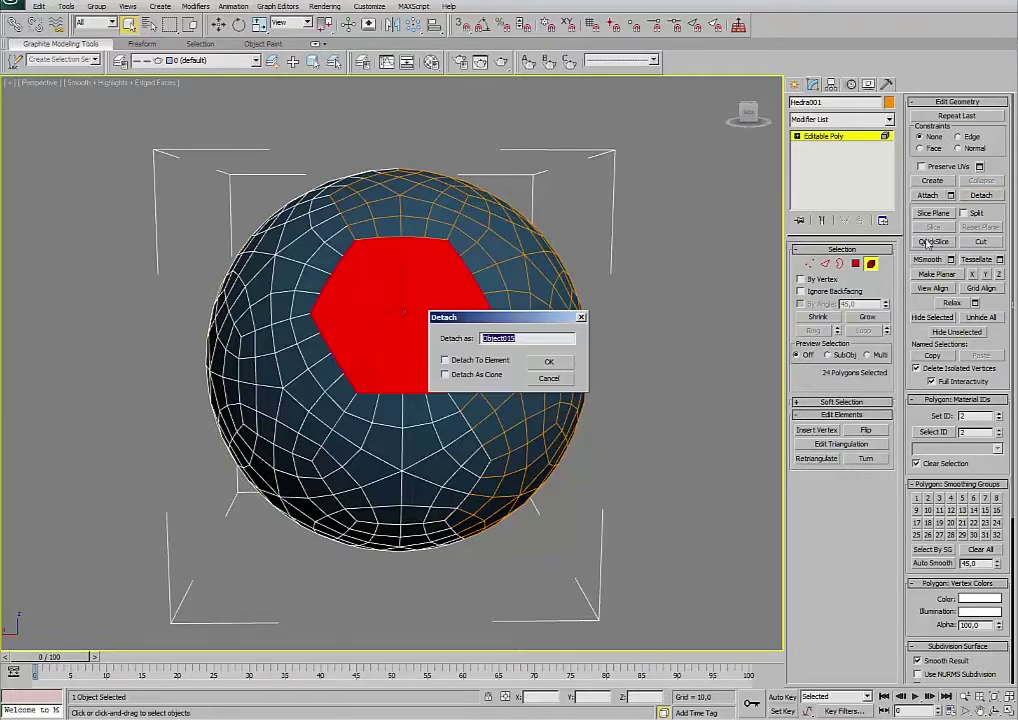
{"action": "left_click", "coordinate": [549, 362]}
Detach the lower hexagon, left pentagon and upper-left panel on that side.
{"action": "left_click", "coordinate": [402, 471]}
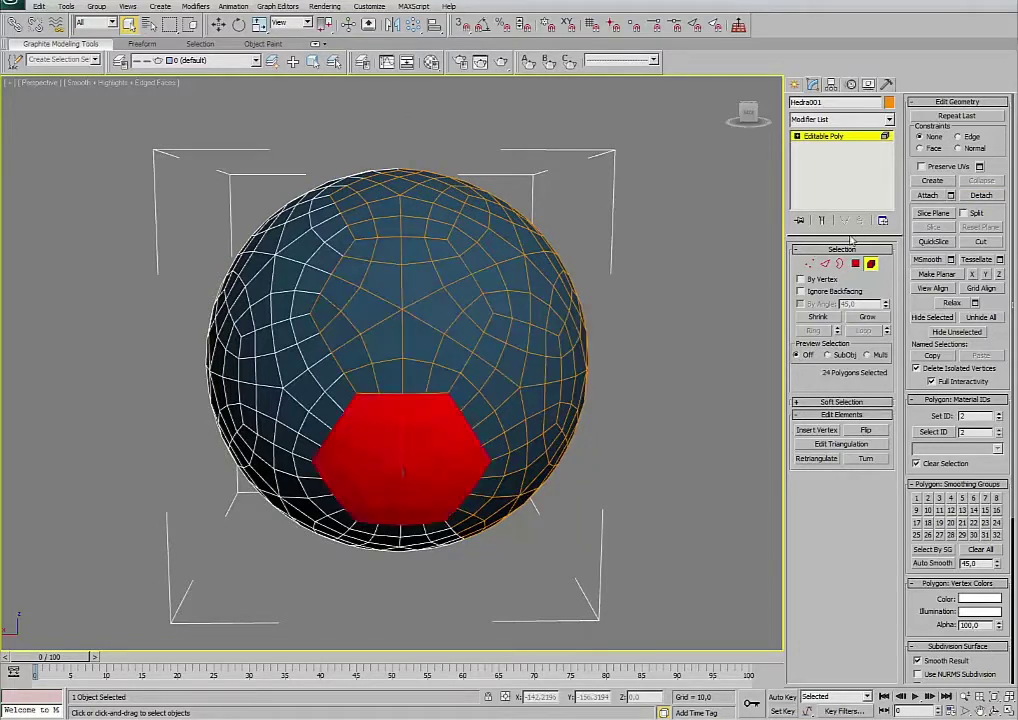
{"action": "left_click", "coordinate": [981, 195]}
{"action": "left_click", "coordinate": [560, 362]}
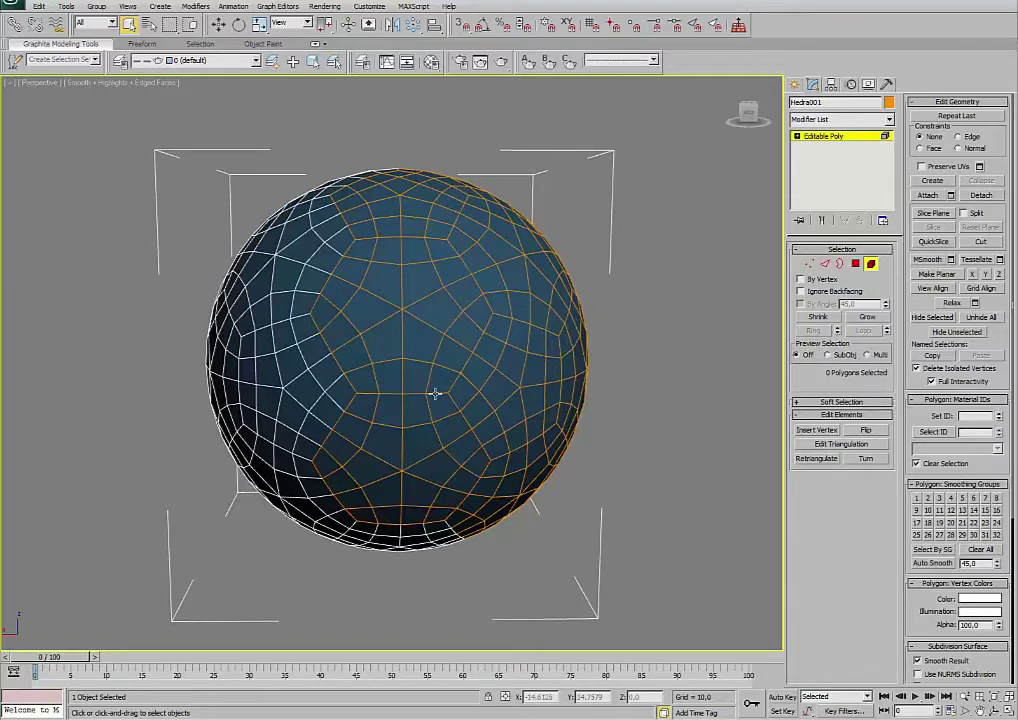
{"action": "left_click", "coordinate": [268, 359]}
{"action": "left_click", "coordinate": [981, 195]}
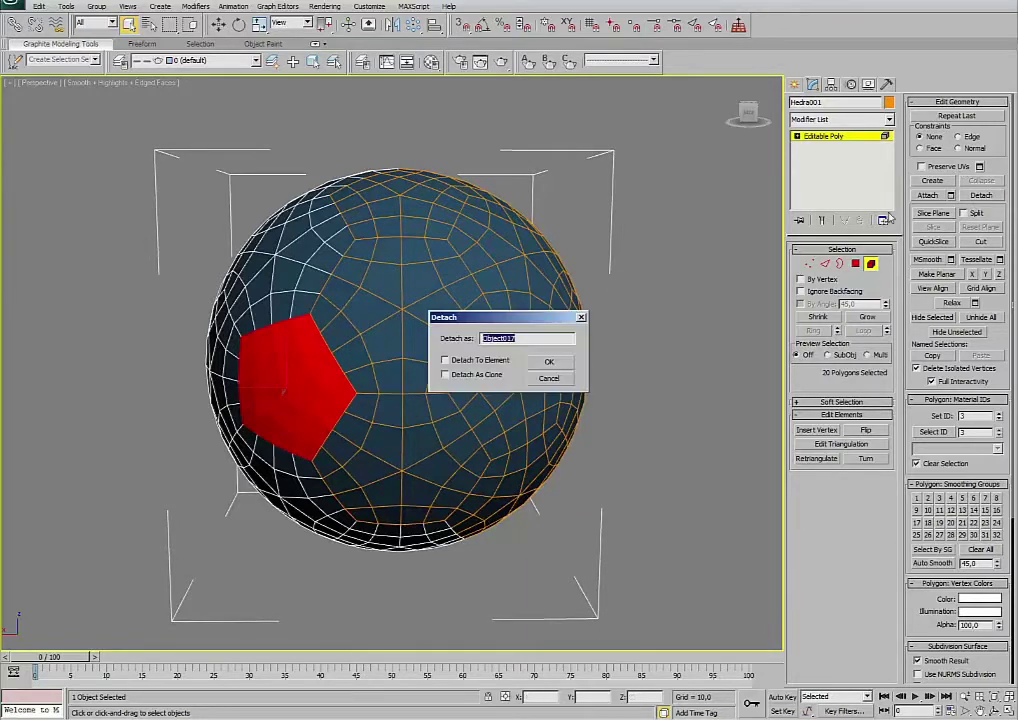
{"action": "left_click", "coordinate": [548, 362]}
{"action": "left_click", "coordinate": [290, 258]}
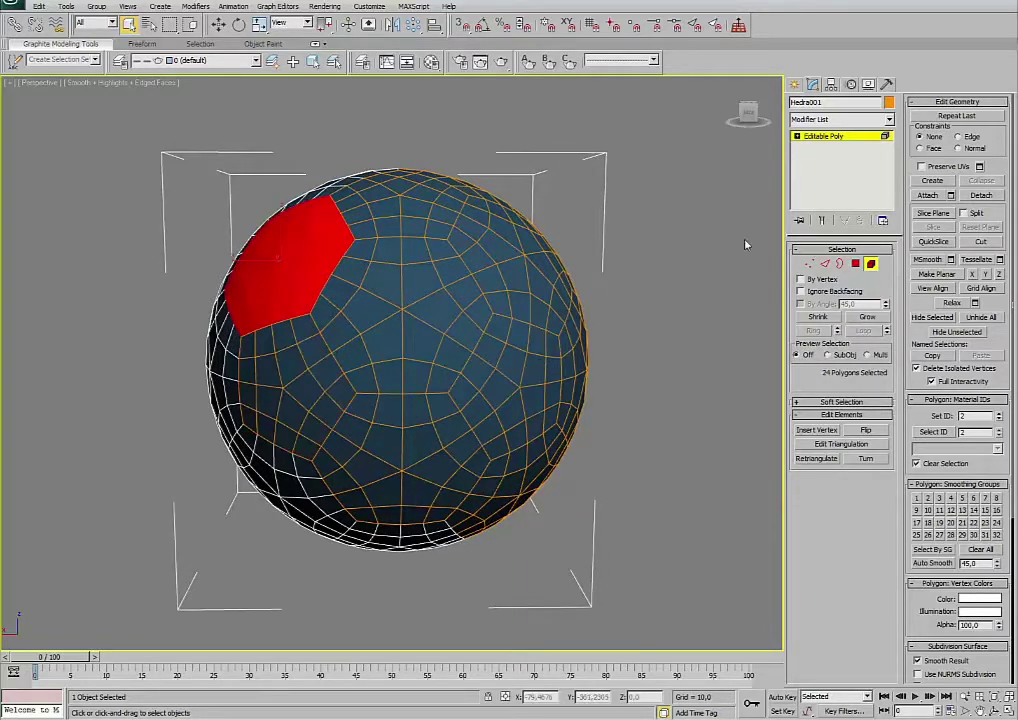
{"action": "left_click", "coordinate": [981, 195]}
{"action": "left_click", "coordinate": [547, 364]}
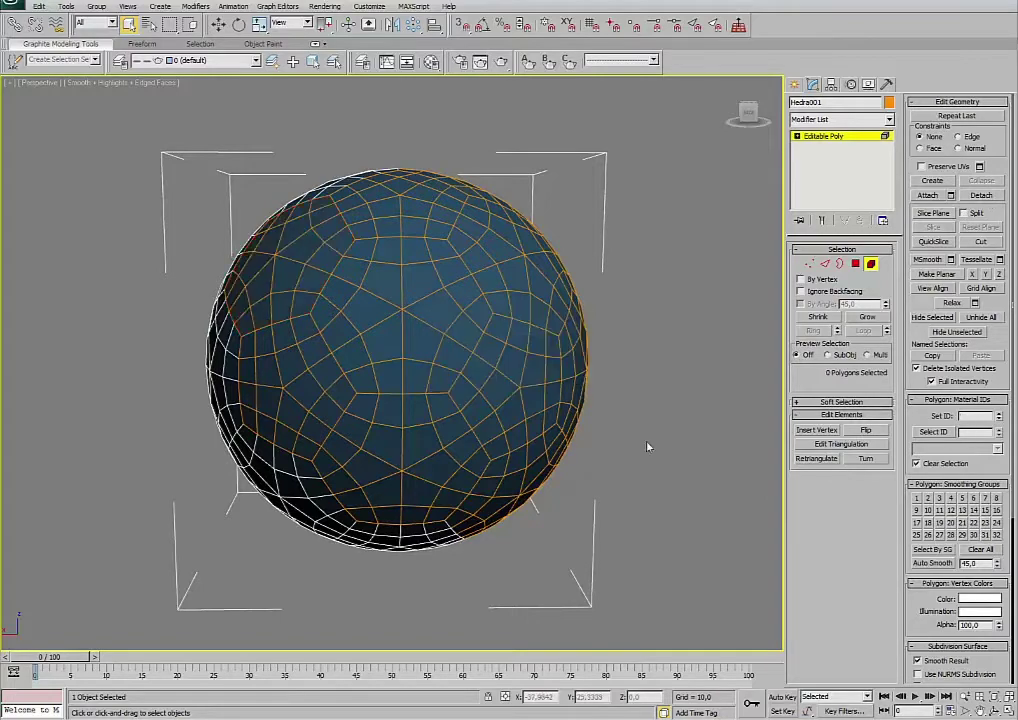
Rotate the view again and detach the top hexagon and lower pentagon.
{"action": "key", "text": "ctrl+r"}
{"action": "mouse_move", "coordinate": [586, 447]}
{"action": "left_mouse_down"}
{"action": "mouse_move", "coordinate": [434, 359]}
{"action": "mouse_move", "coordinate": [482, 413]}
{"action": "mouse_move", "coordinate": [522, 416]}
{"action": "left_mouse_up"}
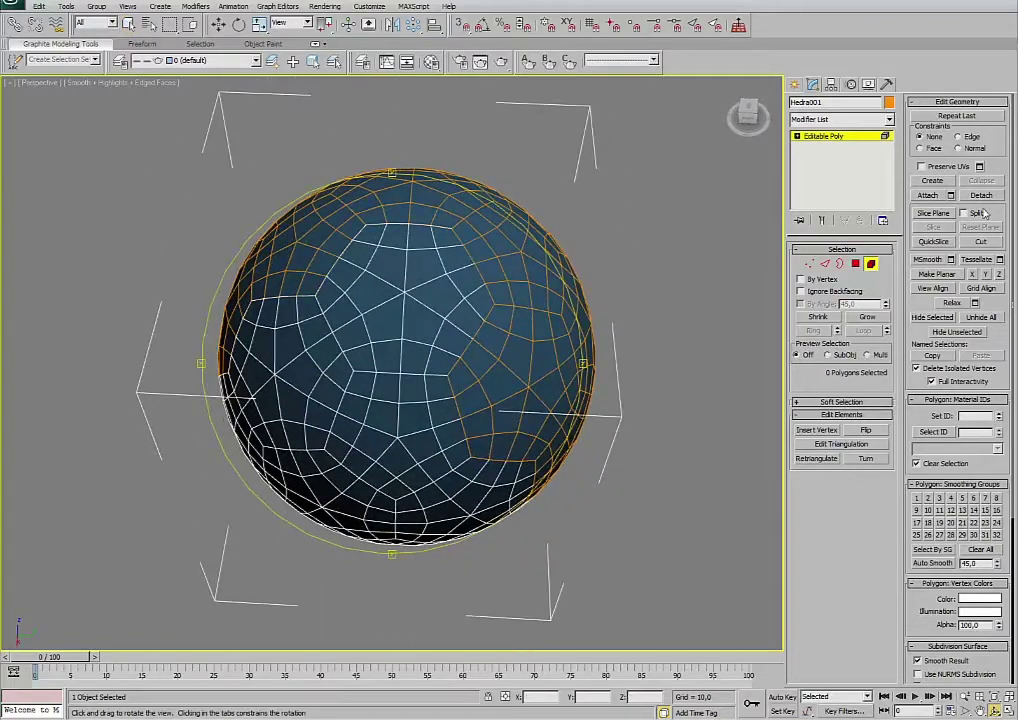
{"action": "left_click", "coordinate": [128, 24]}
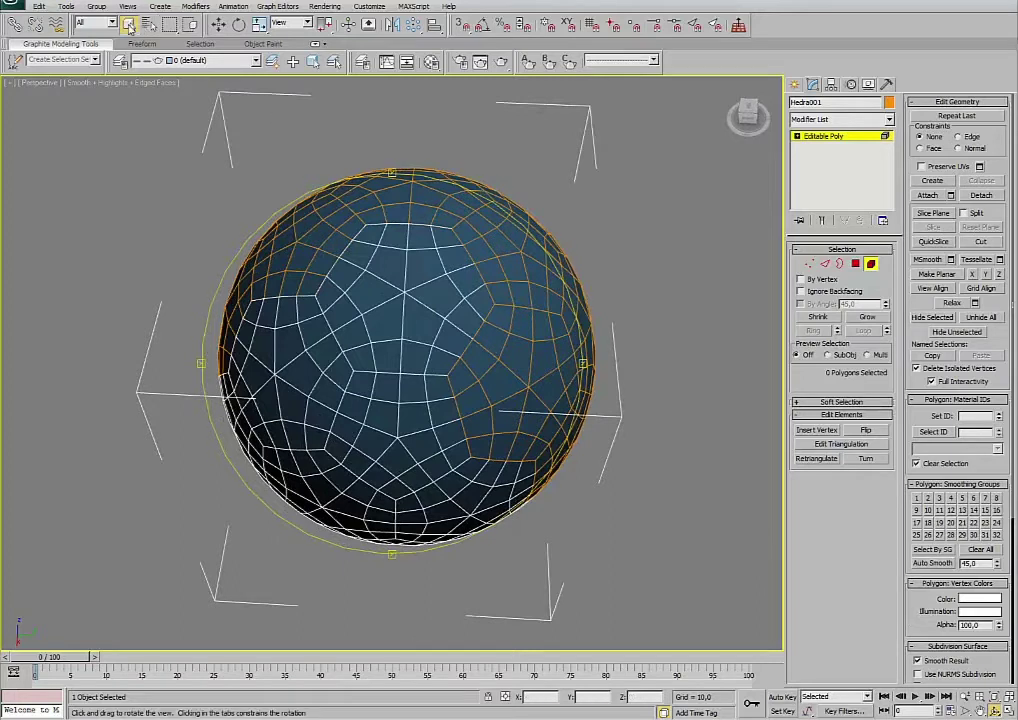
{"action": "left_click", "coordinate": [427, 263]}
{"action": "left_click", "coordinate": [976, 195]}
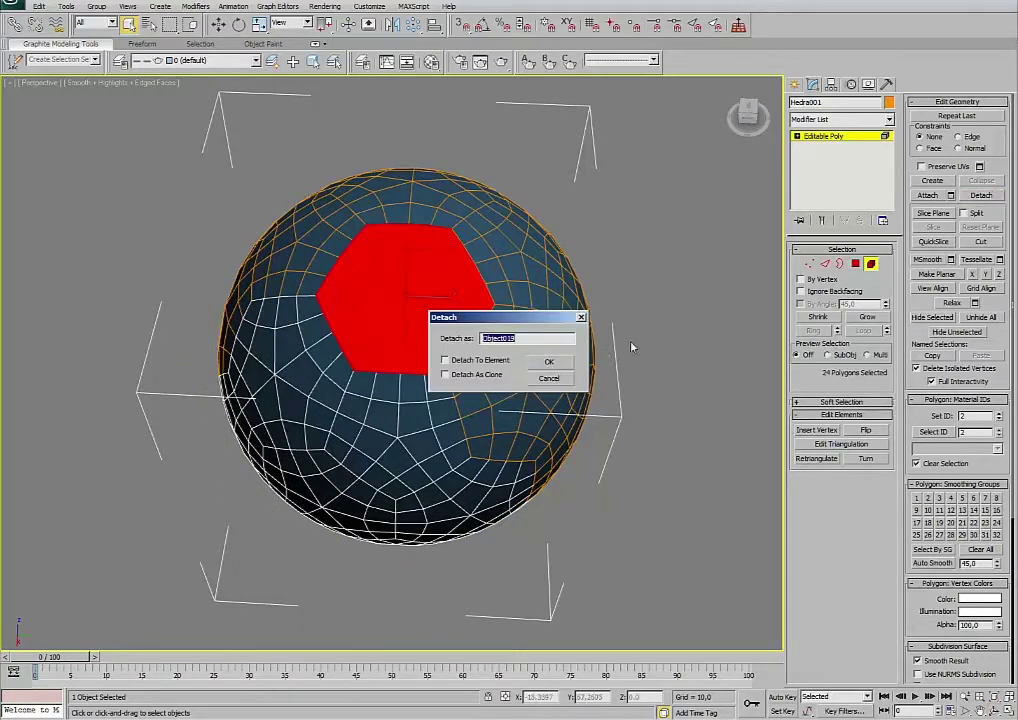
{"action": "left_click", "coordinate": [549, 362]}
{"action": "left_click", "coordinate": [395, 425]}
{"action": "left_click", "coordinate": [981, 195]}
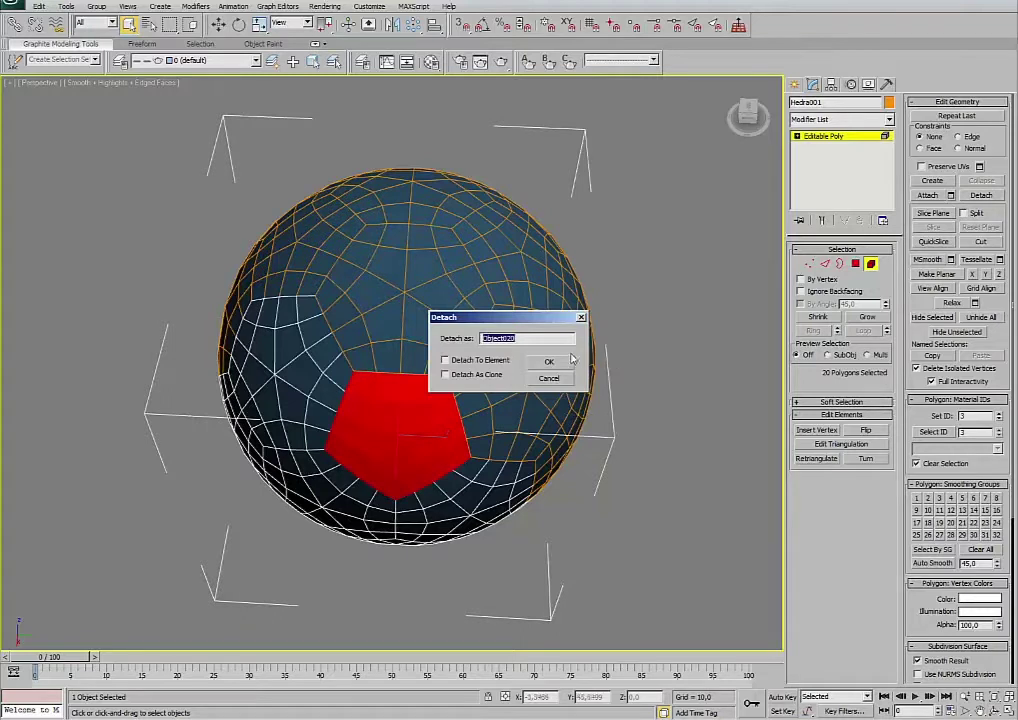
{"action": "left_click", "coordinate": [549, 362]}
Detach the left hexagon, lower-left panel and bottom-centre panel.
{"action": "left_click", "coordinate": [277, 363]}
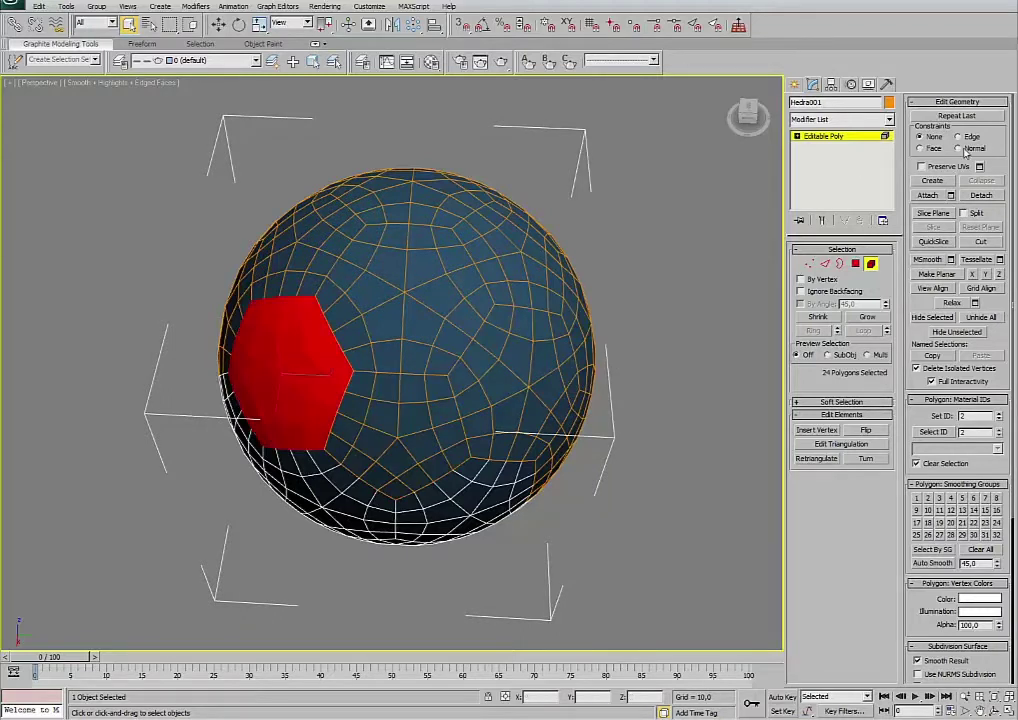
{"action": "left_click", "coordinate": [978, 196]}
{"action": "left_click", "coordinate": [549, 362]}
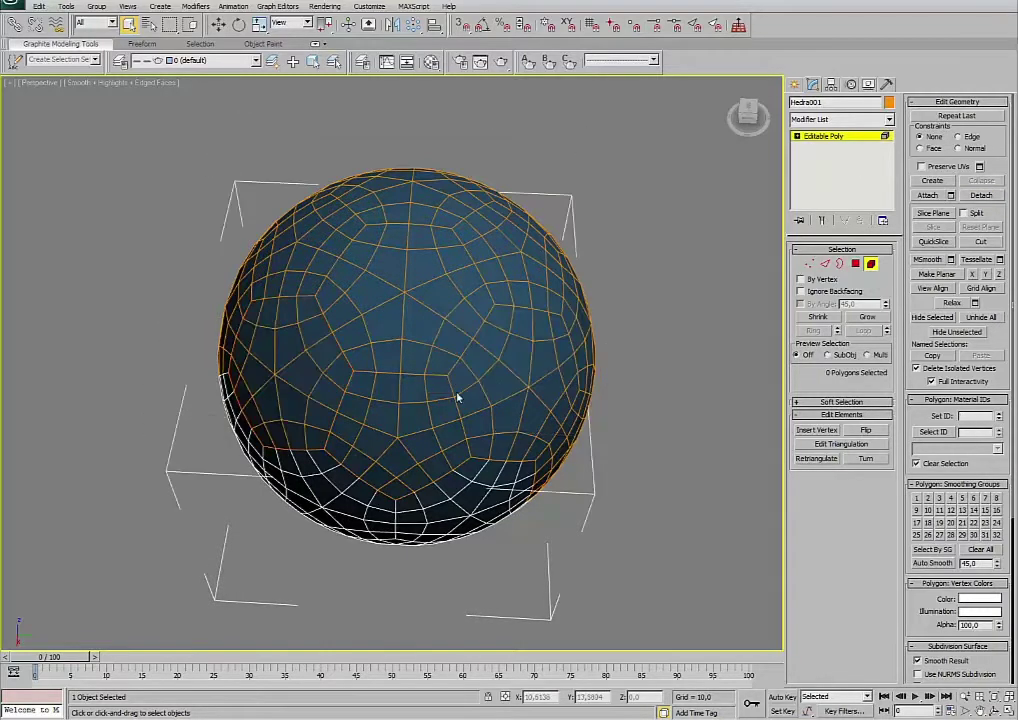
{"action": "left_click", "coordinate": [300, 500]}
{"action": "left_click", "coordinate": [981, 195]}
{"action": "left_click", "coordinate": [563, 367]}
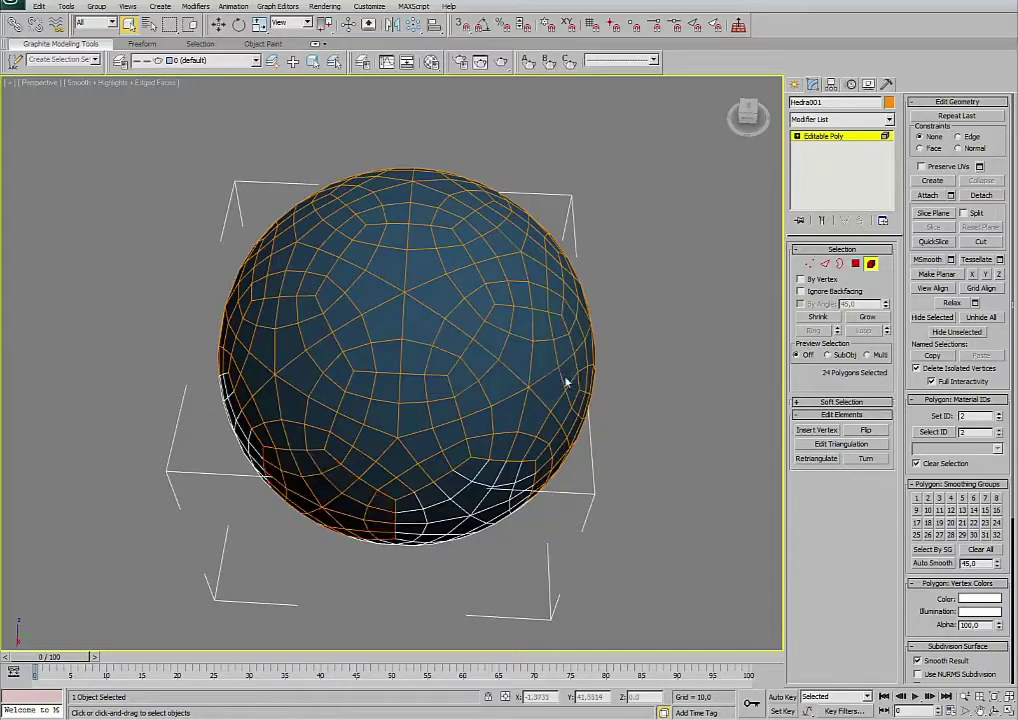
{"action": "left_click", "coordinate": [468, 495]}
{"action": "left_click", "coordinate": [981, 195]}
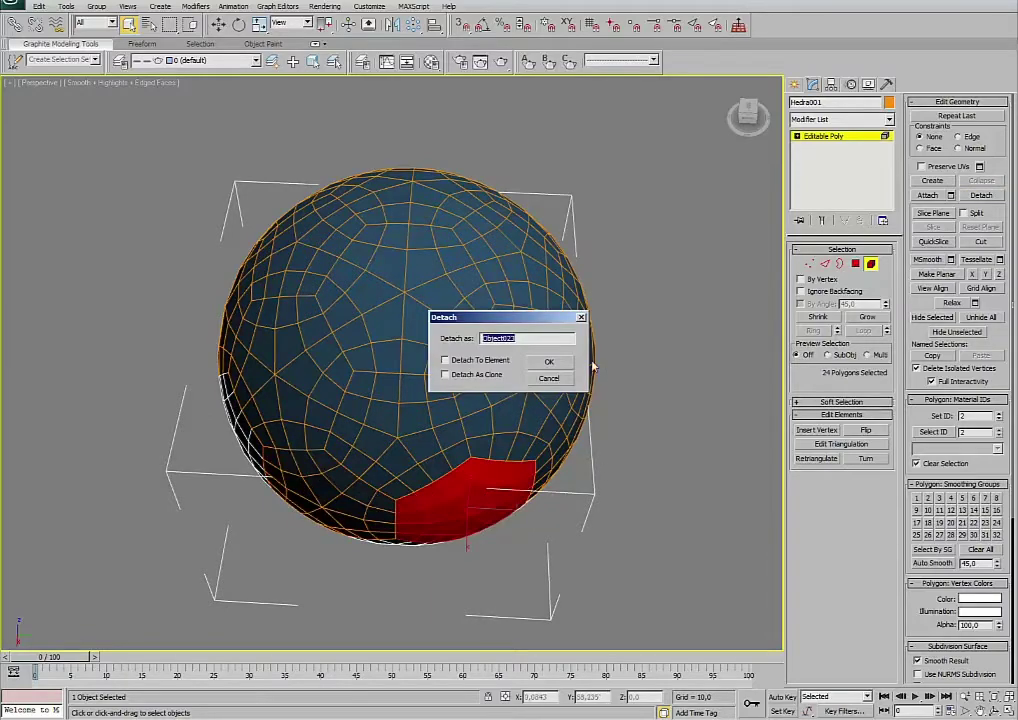
{"action": "left_click", "coordinate": [548, 361]}
From a new angle, detach a pentagon, the left hexagon and the lower-right hexagon.
{"action": "middle_click_drag", "start_coordinate": [419, 440], "coordinate": [439, 359], "text": "alt"}
{"action": "left_click", "coordinate": [452, 300]}
{"action": "left_click", "coordinate": [981, 195]}
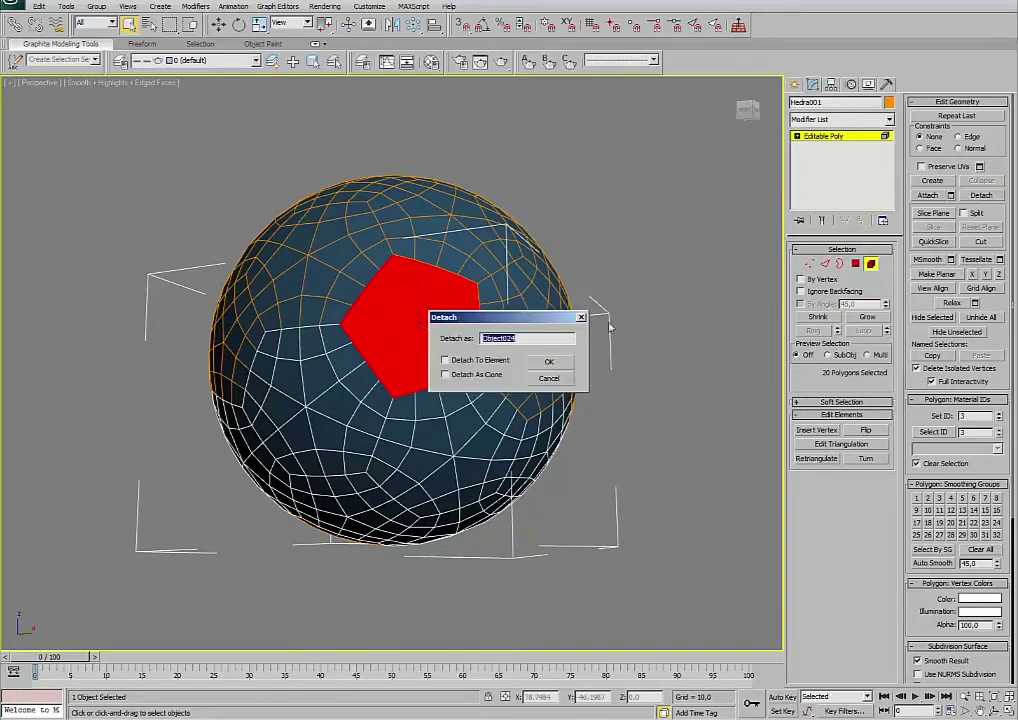
{"action": "left_click", "coordinate": [553, 365]}
{"action": "left_click", "coordinate": [325, 405]}
{"action": "left_click", "coordinate": [981, 195]}
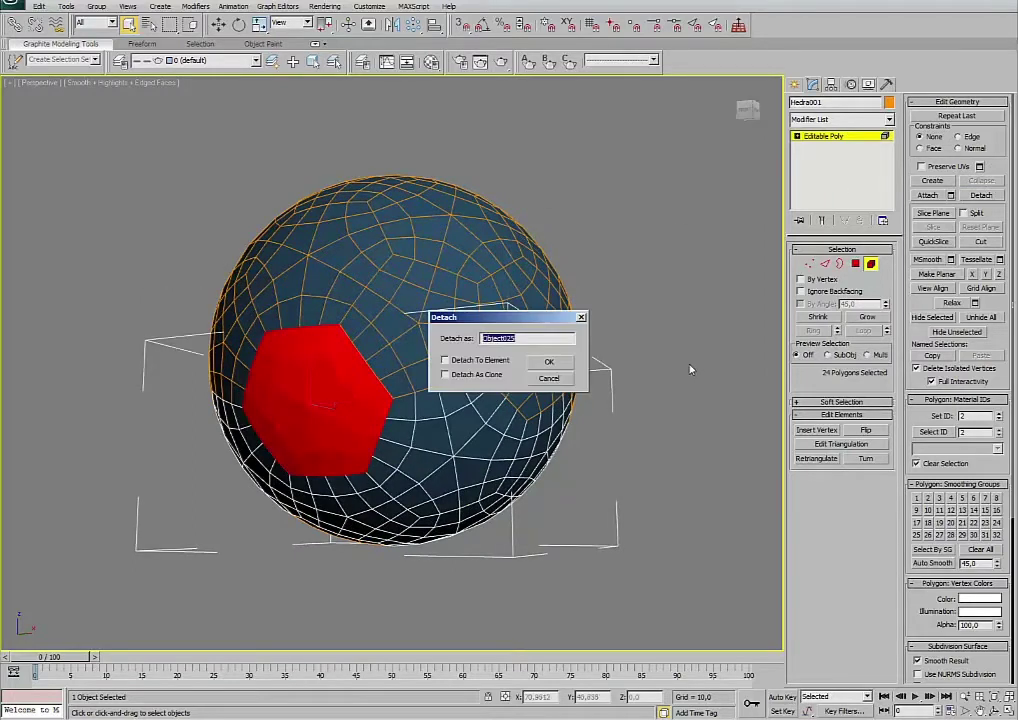
{"action": "left_click", "coordinate": [566, 362]}
{"action": "left_click", "coordinate": [440, 455]}
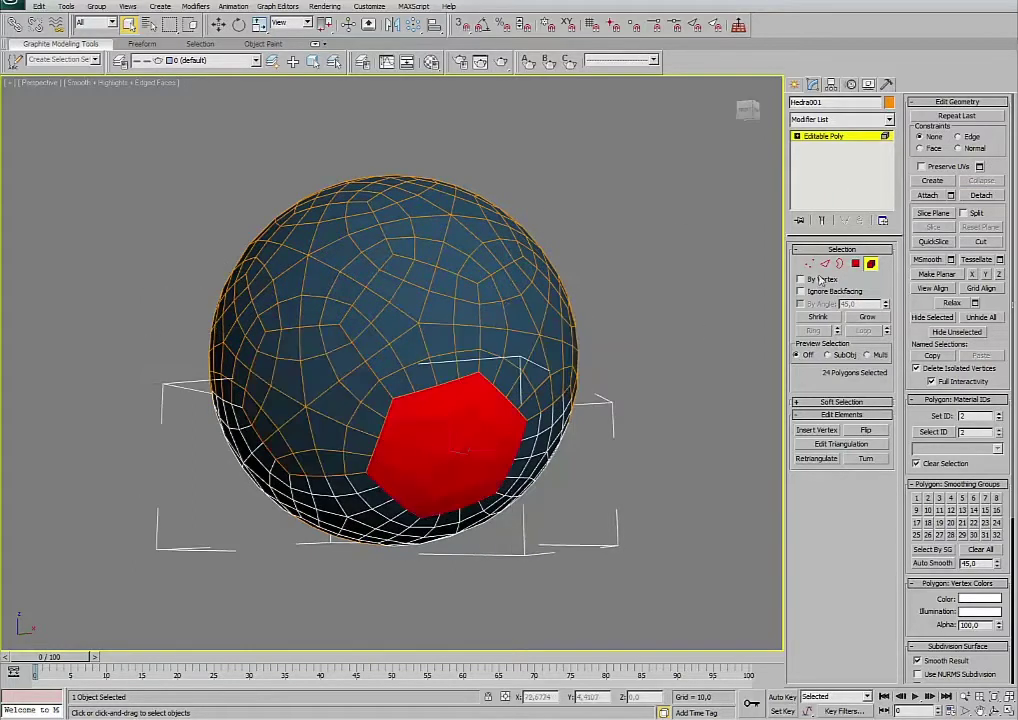
{"action": "left_click", "coordinate": [981, 195]}
{"action": "left_click", "coordinate": [547, 362]}
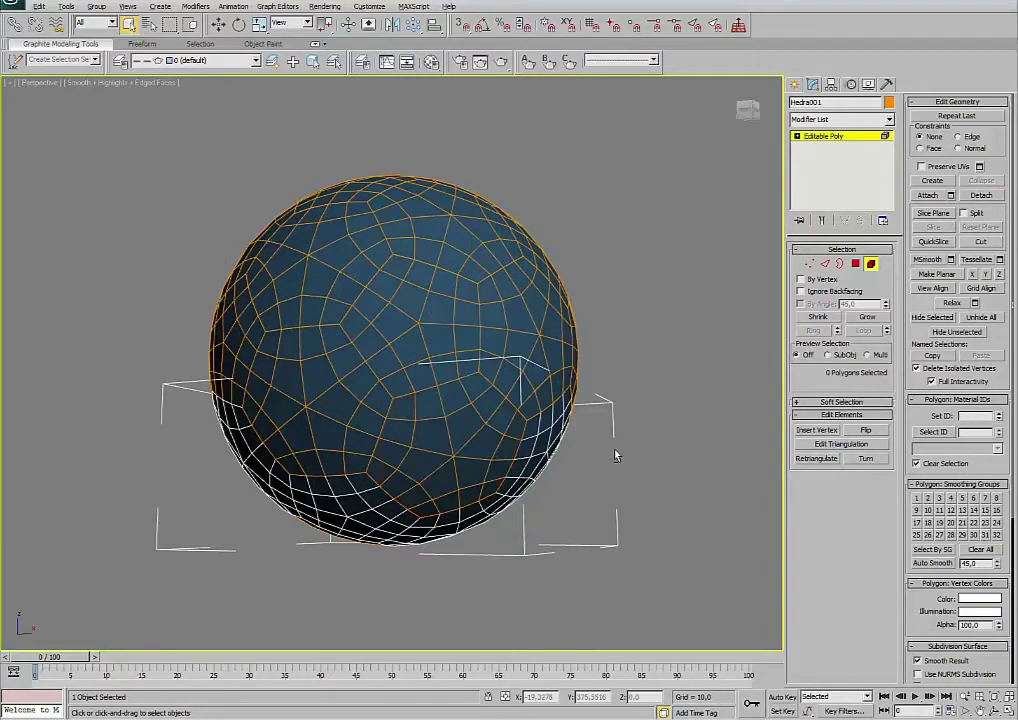
Face another pentagon and detach it plus the right and bottom panels.
{"action": "middle_click_drag", "start_coordinate": [615, 455], "coordinate": [523, 409], "text": "alt"}
{"action": "left_click", "coordinate": [404, 322]}
{"action": "left_click", "coordinate": [981, 195]}
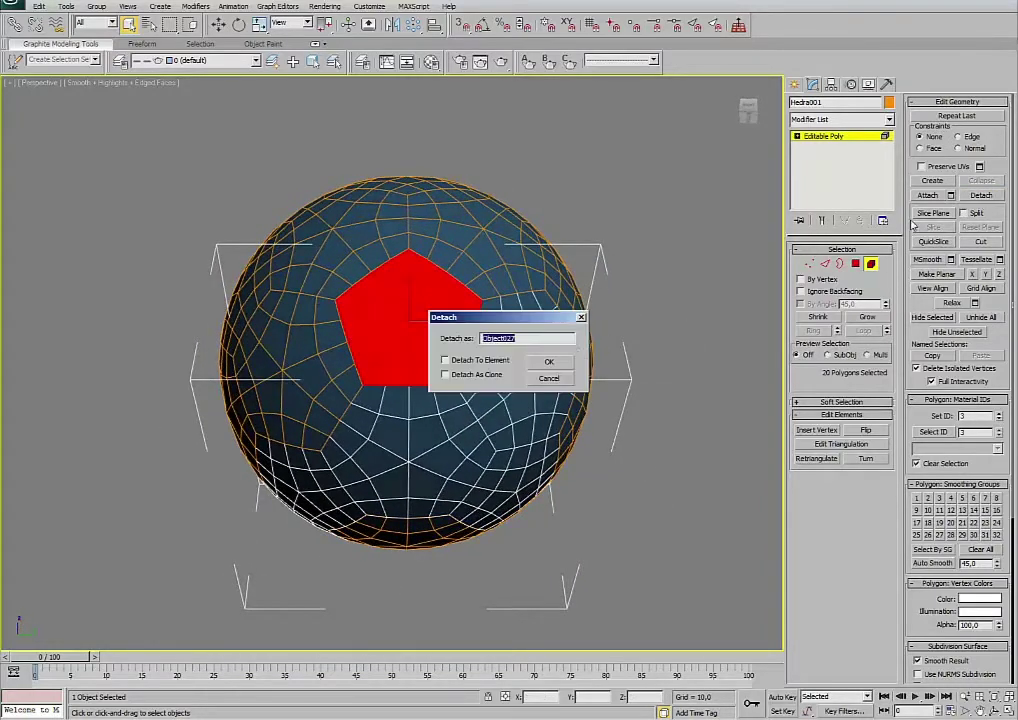
{"action": "key", "text": "Return"}
{"action": "left_click", "coordinate": [525, 370]}
{"action": "left_click", "coordinate": [981, 195]}
{"action": "left_click", "coordinate": [548, 363]}
{"action": "left_click", "coordinate": [432, 423]}
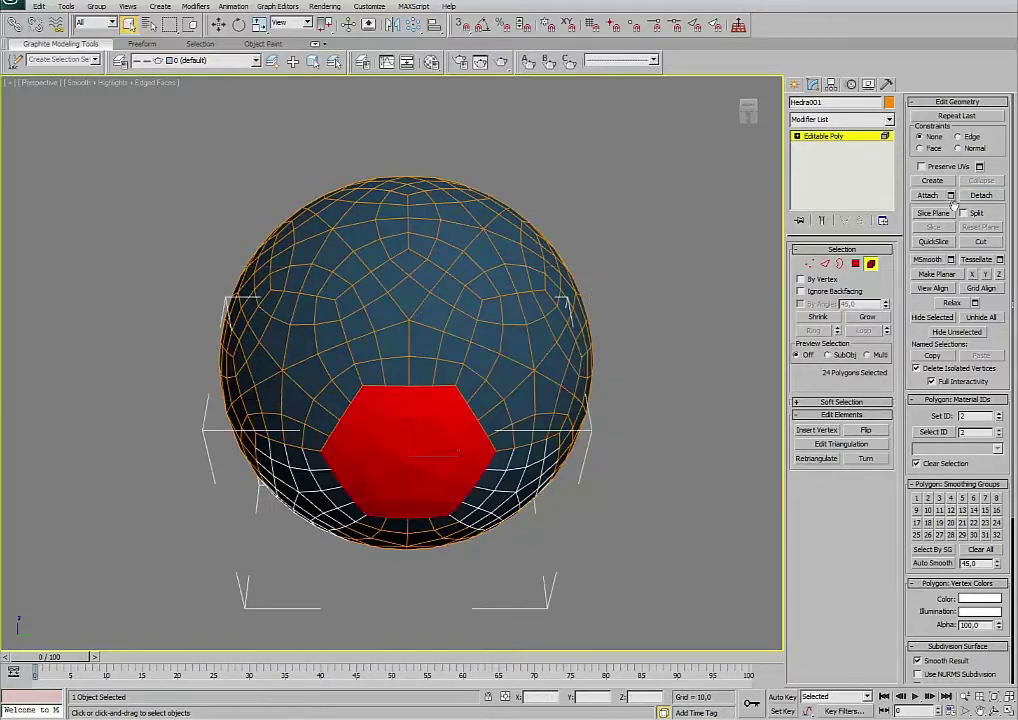
{"action": "left_click", "coordinate": [988, 197]}
{"action": "left_click", "coordinate": [549, 363]}
Detach the lower-right and left panels on the current side.
{"action": "left_click", "coordinate": [512, 478]}
{"action": "middle_click_drag", "start_coordinate": [597, 479], "coordinate": [652, 386], "text": "alt"}
{"action": "left_click", "coordinate": [981, 195]}
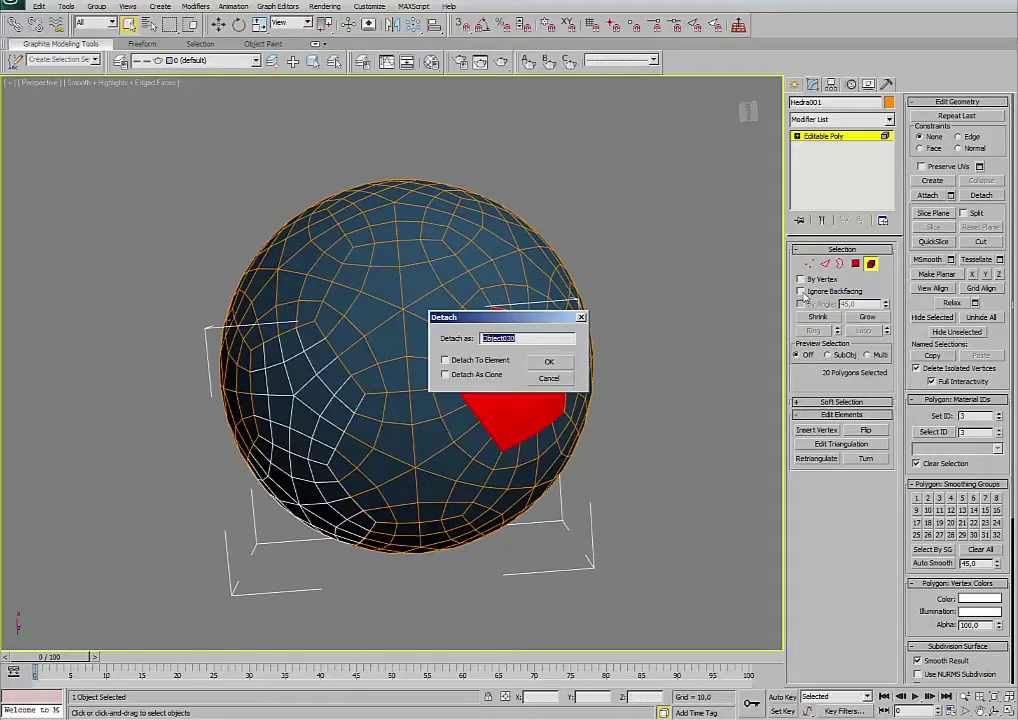
{"action": "left_click", "coordinate": [549, 358]}
{"action": "left_click", "coordinate": [328, 367]}
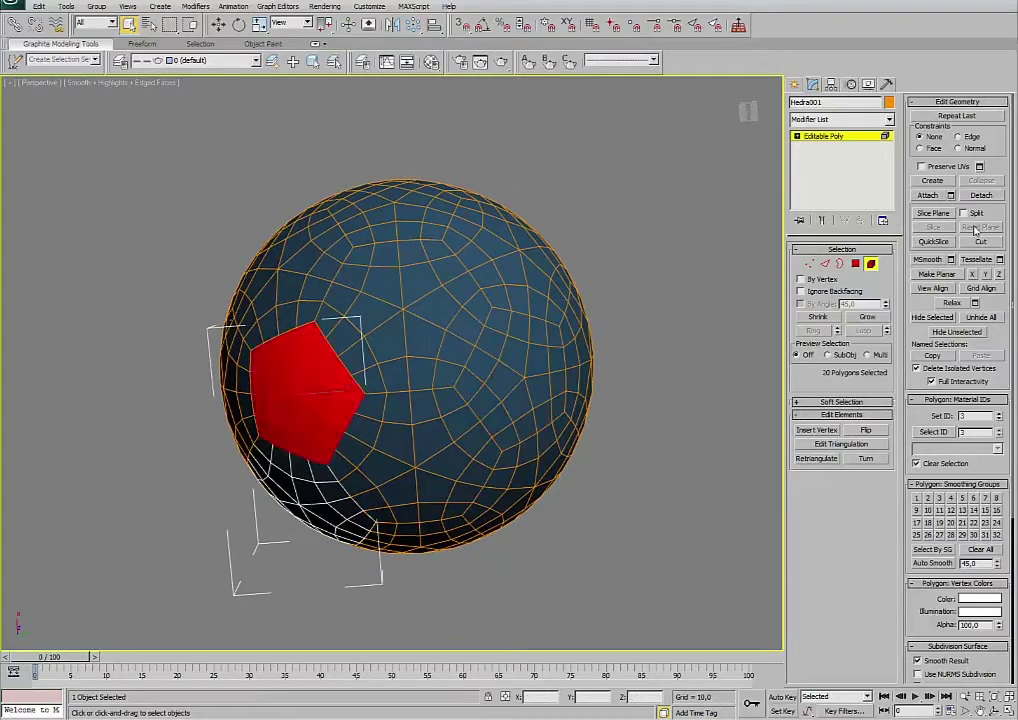
{"action": "left_click", "coordinate": [981, 195]}
{"action": "left_click", "coordinate": [549, 360]}
Detach the last hexagonal panel and return to object level.
{"action": "mouse_move", "coordinate": [432, 443]}
{"action": "middle_mouse_down", "text": "alt"}
{"action": "mouse_move", "coordinate": [518, 430]}
{"action": "mouse_move", "coordinate": [363, 403]}
{"action": "middle_mouse_up", "text": "alt"}
{"action": "left_click", "coordinate": [246, 342]}
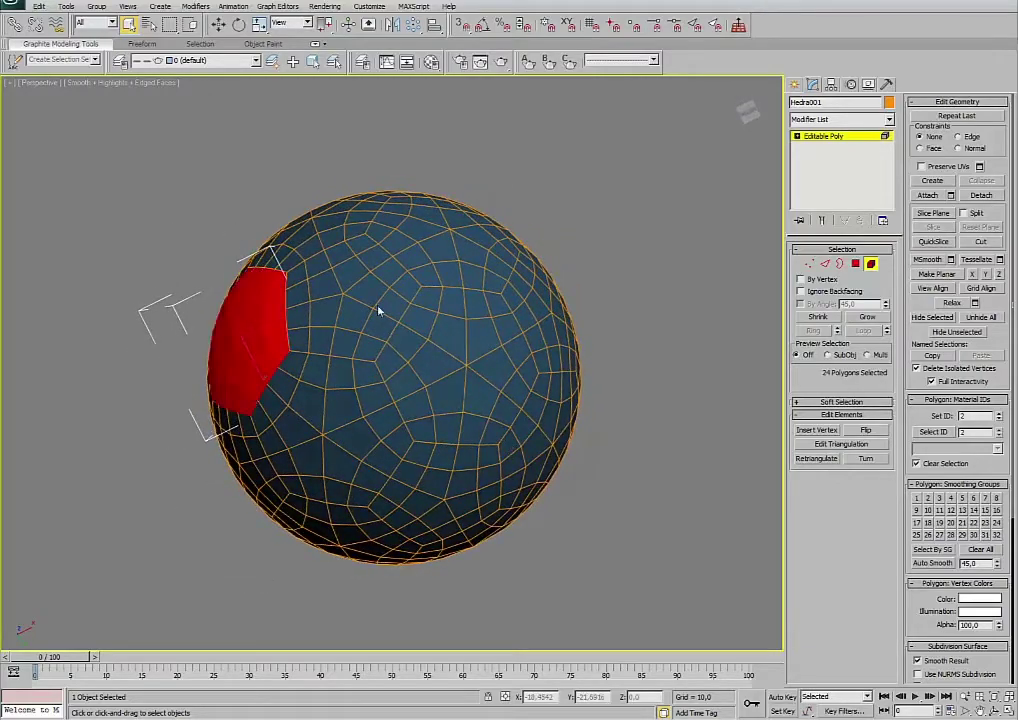
{"action": "left_click", "coordinate": [982, 198]}
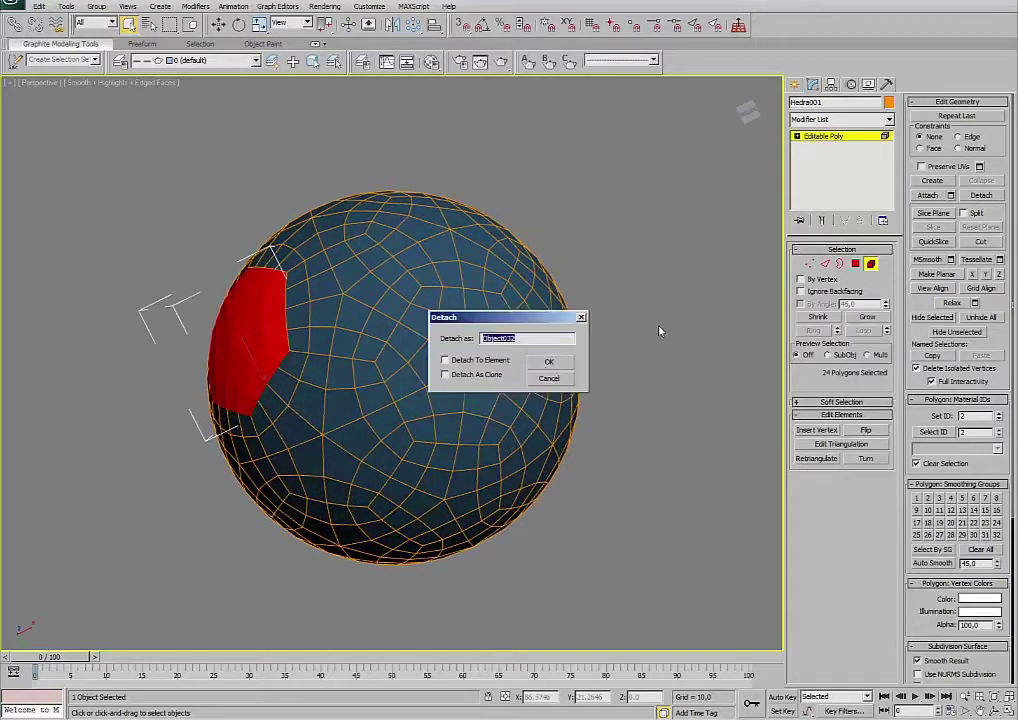
{"action": "left_click", "coordinate": [546, 364]}
{"action": "middle_click_drag", "start_coordinate": [639, 402], "coordinate": [636, 571], "text": "alt"}
{"action": "left_click", "coordinate": [794, 87]}
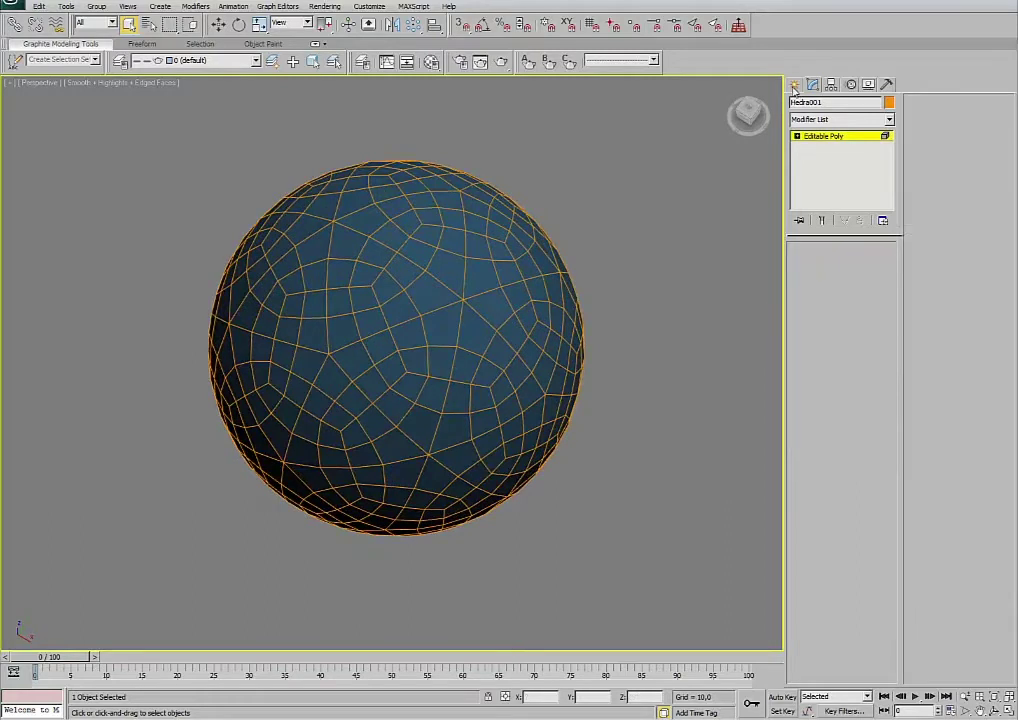
With the Move tool active, marquee-select all the detached panel objects.
{"action": "key", "text": "w"}
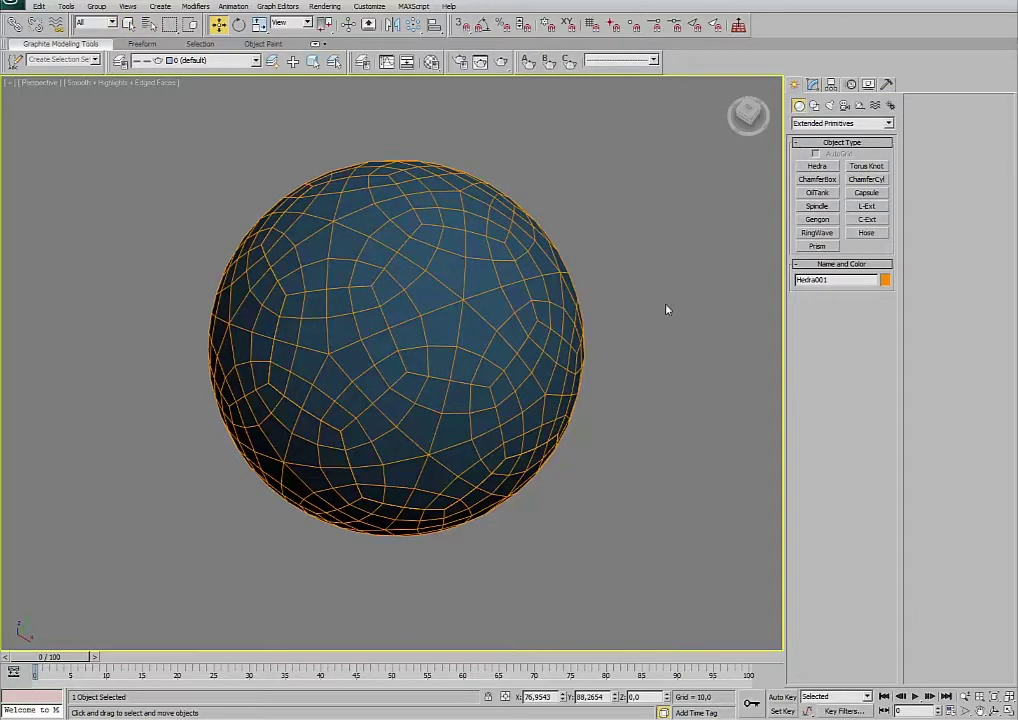
{"action": "left_click", "coordinate": [463, 344]}
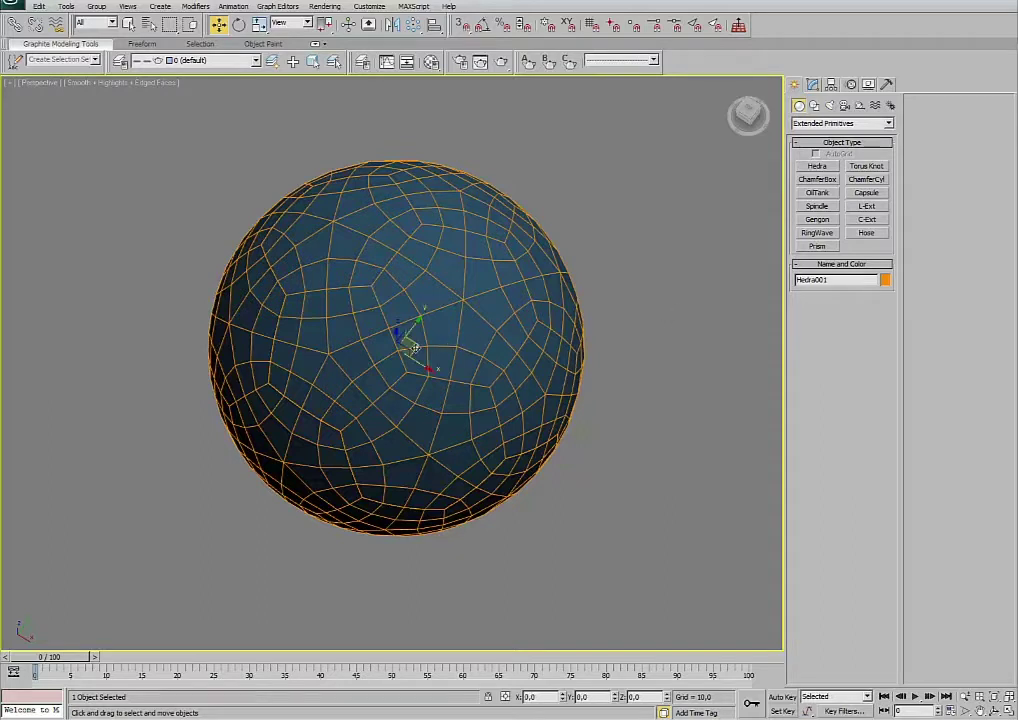
{"action": "right_click", "coordinate": [604, 212]}
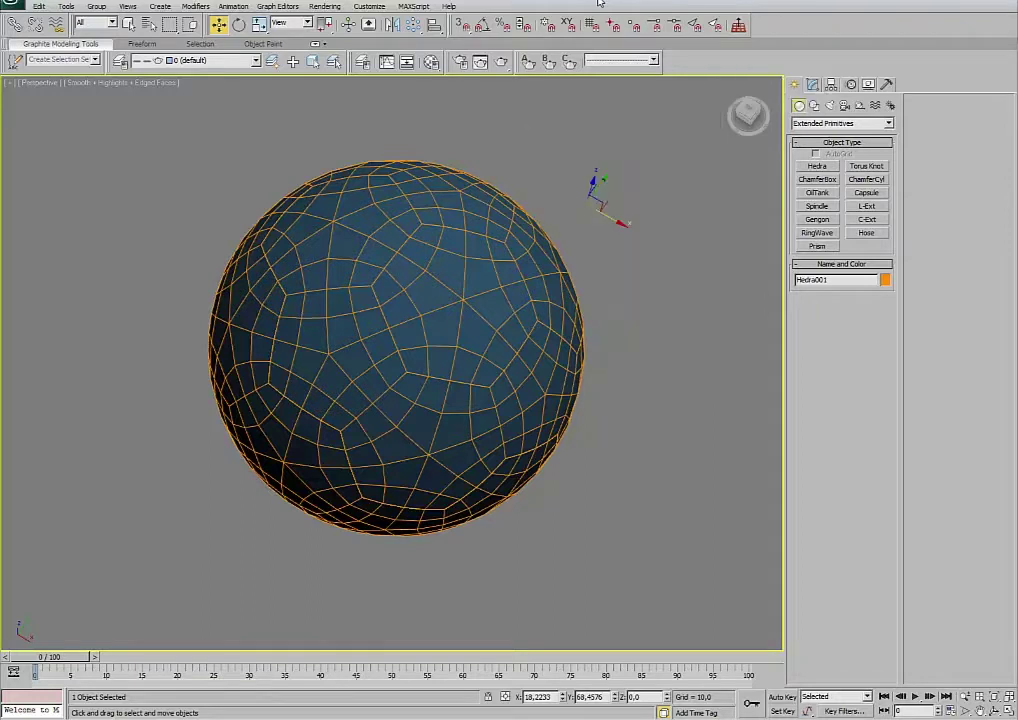
{"action": "left_click", "coordinate": [591, 175]}
{"action": "left_click", "coordinate": [384, 305]}
{"action": "left_click", "coordinate": [636, 182]}
{"action": "left_click_drag", "start_coordinate": [772, 111], "coordinate": [118, 565]}
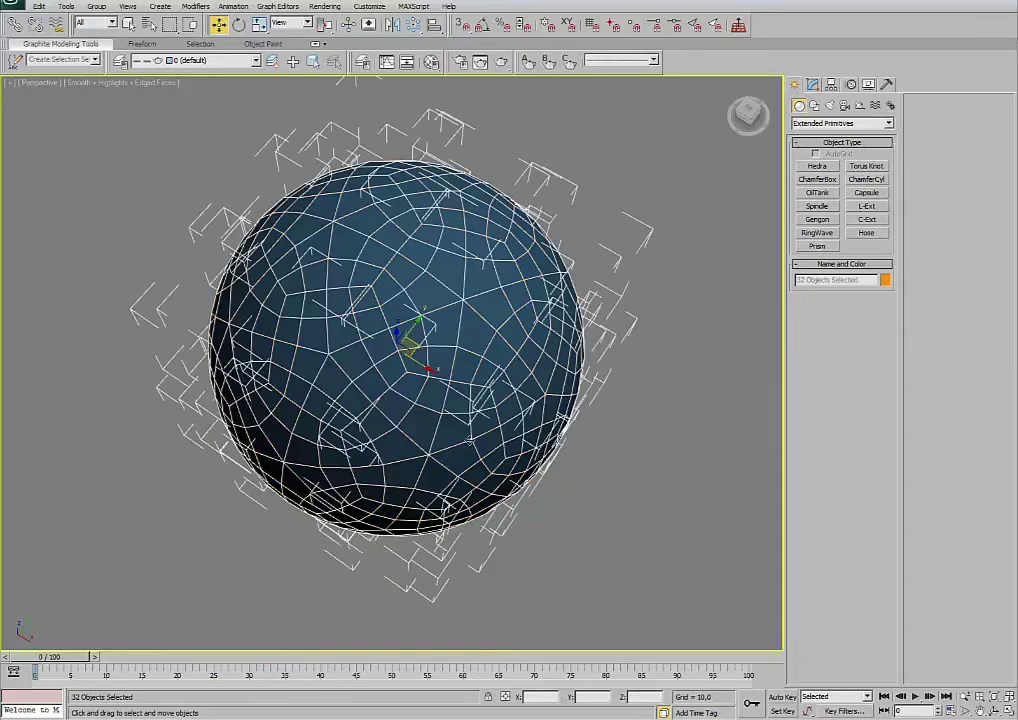
Pull one panel out of the sphere and back, then reselect all 32 panels.
{"action": "left_click", "coordinate": [489, 454]}
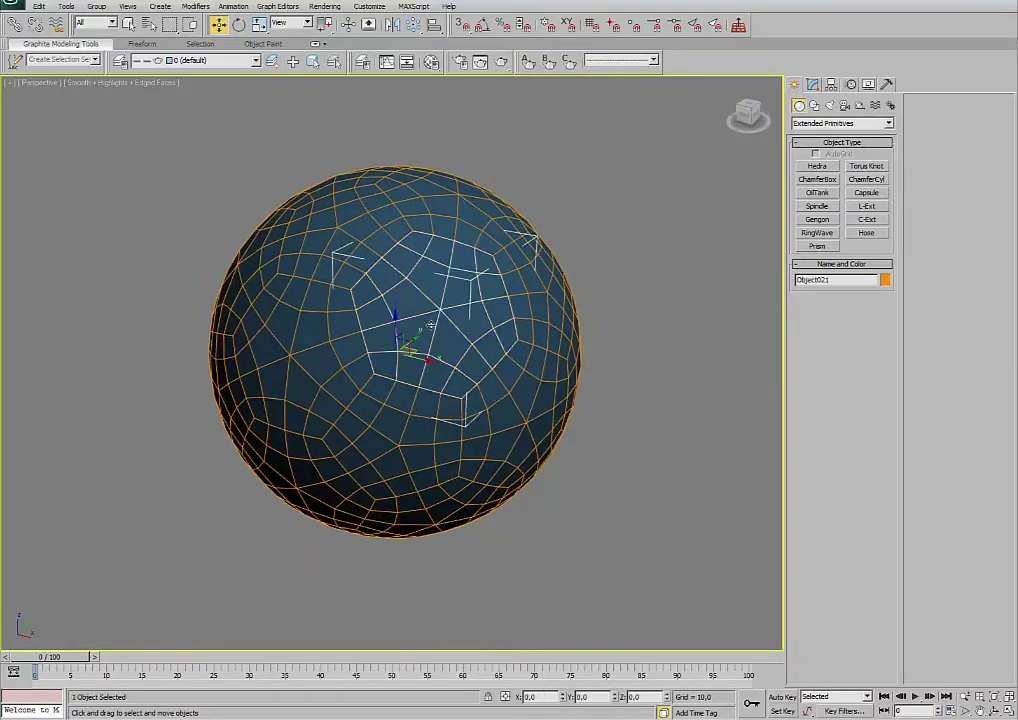
{"action": "left_click_drag", "start_coordinate": [424, 343], "coordinate": [436, 340]}
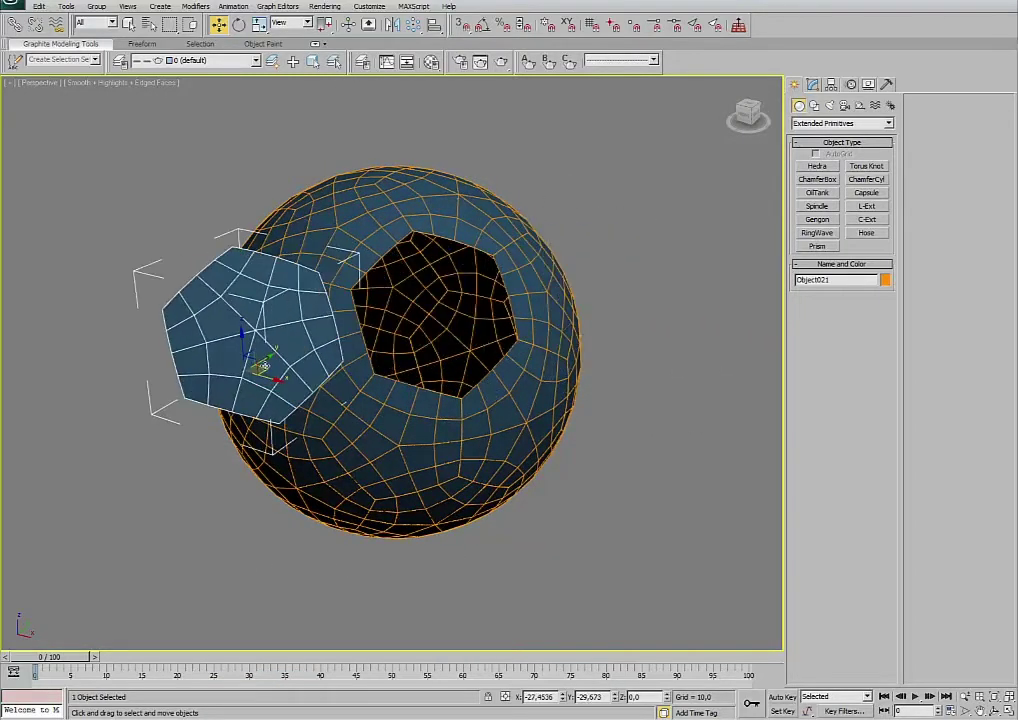
{"action": "left_click", "coordinate": [625, 259]}
{"action": "left_click_drag", "start_coordinate": [658, 122], "coordinate": [143, 578]}
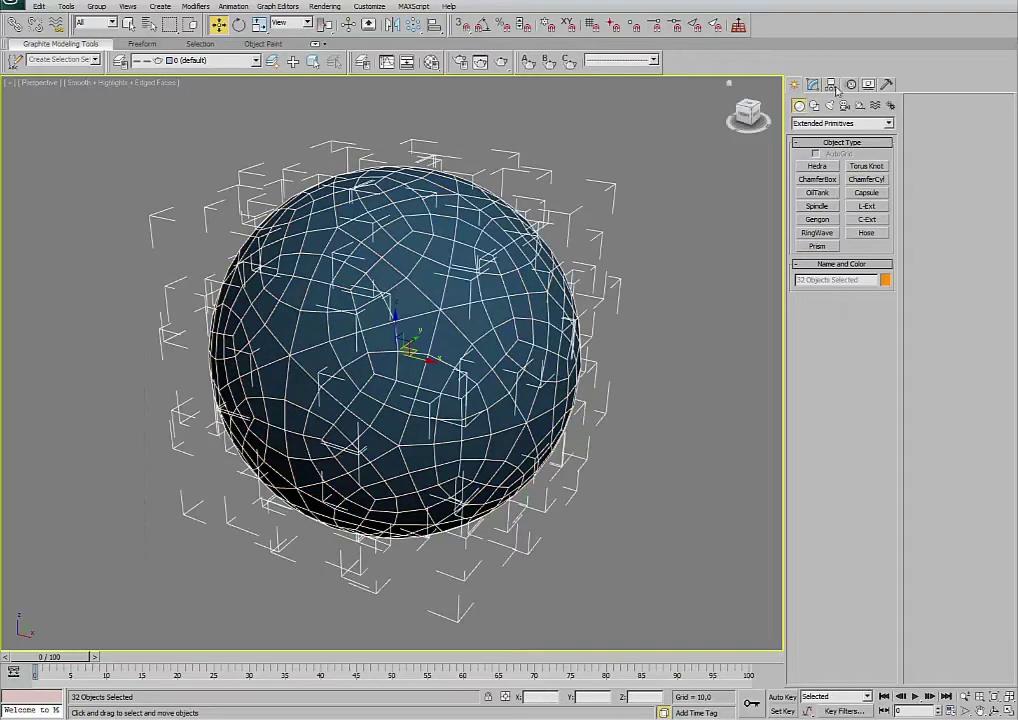
{"action": "left_click", "coordinate": [833, 86]}
Centre every panel's pivot on its own panel using Affect Pivot Only.
{"action": "left_click", "coordinate": [836, 166]}
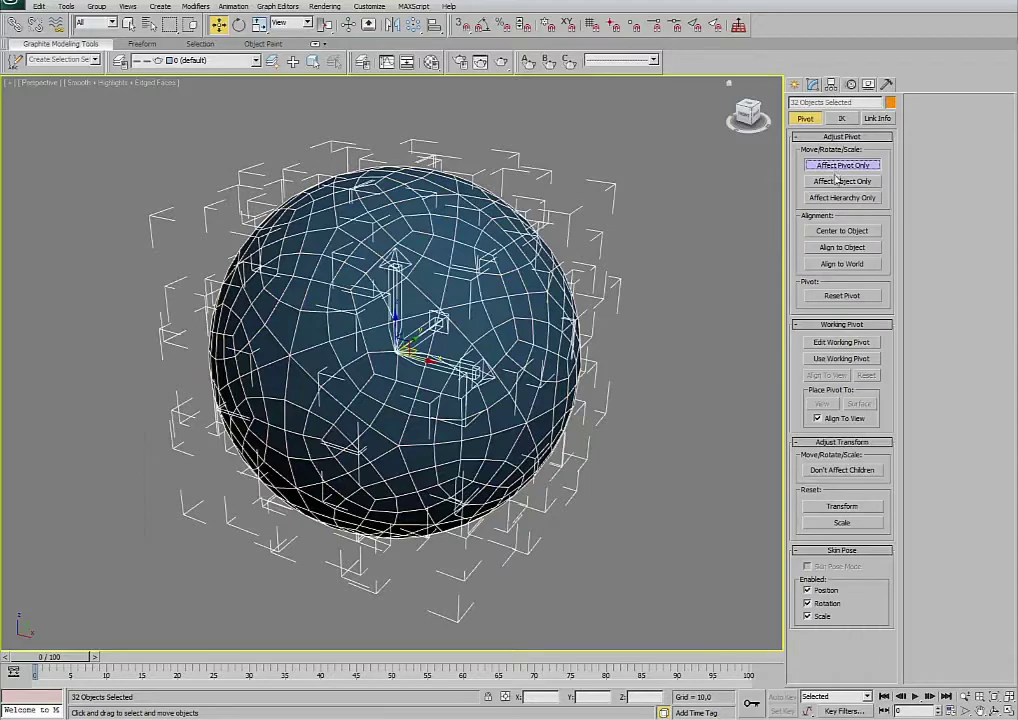
{"action": "left_click", "coordinate": [841, 231]}
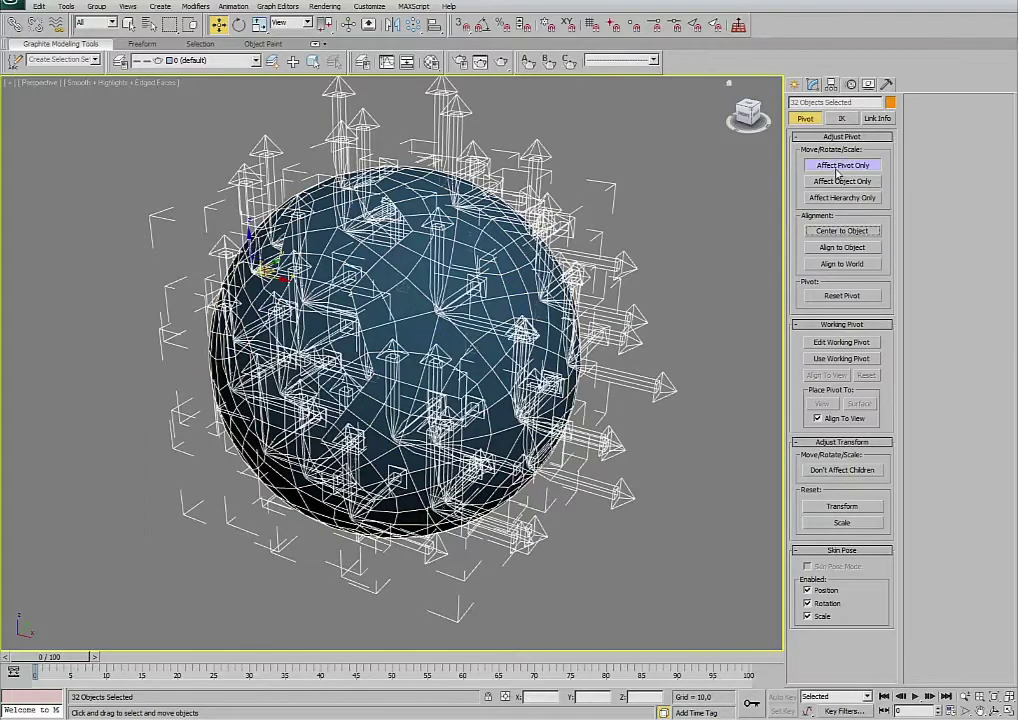
{"action": "left_click", "coordinate": [841, 166]}
{"action": "left_click", "coordinate": [798, 85]}
Reselect all 32 panel objects with a marquee.
{"action": "left_click", "coordinate": [665, 228]}
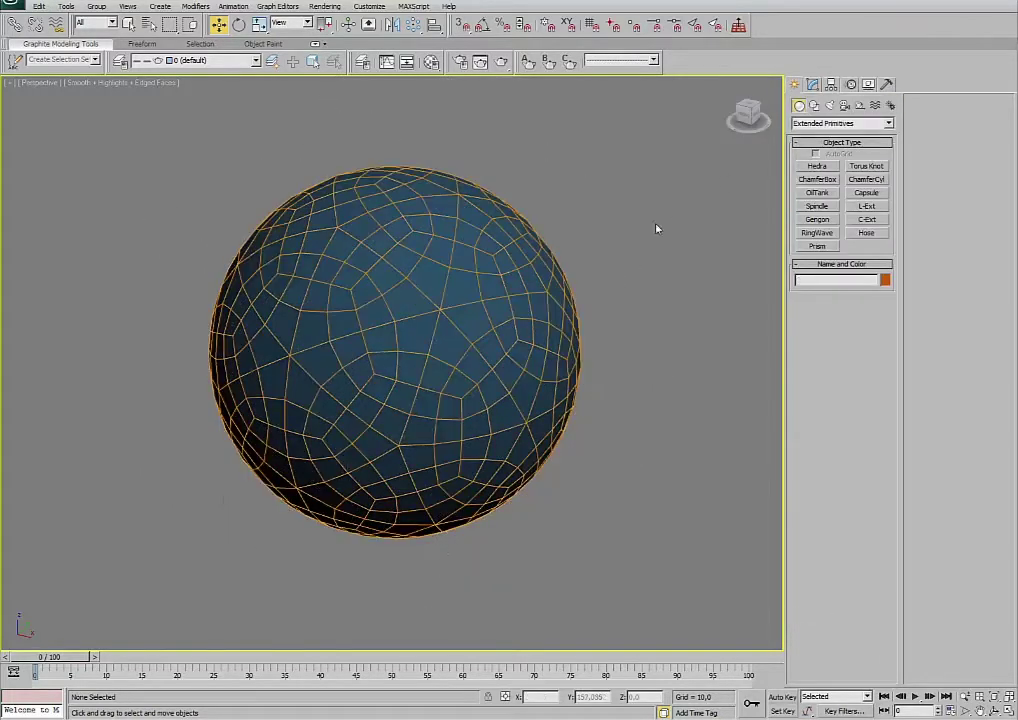
{"action": "left_click_drag", "start_coordinate": [657, 125], "coordinate": [200, 536]}
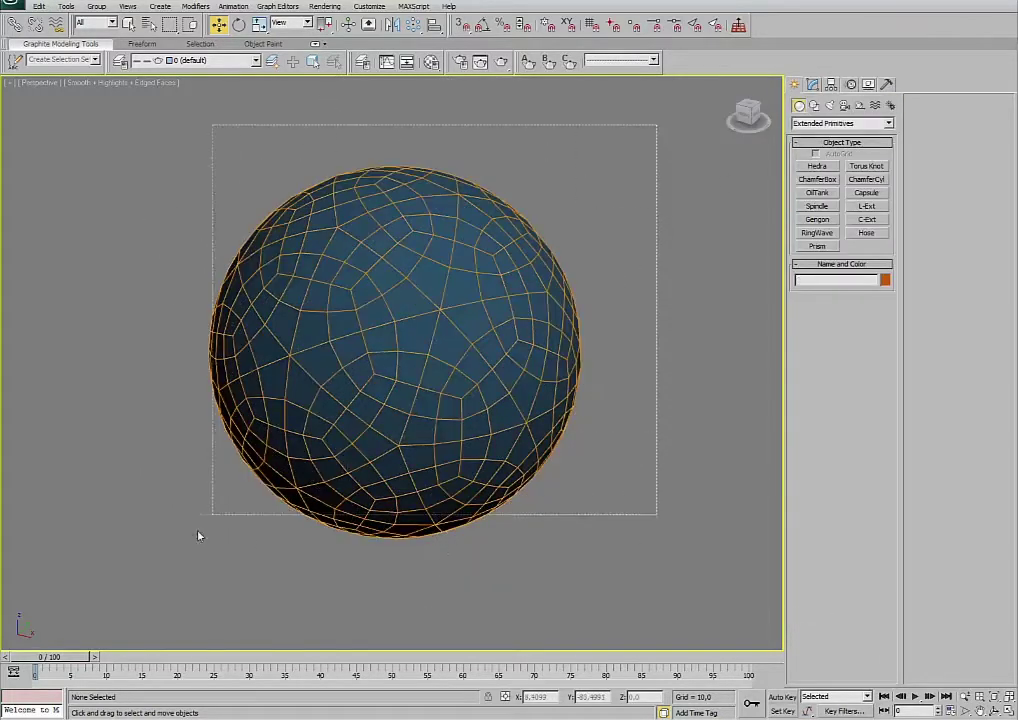
{"action": "left_click", "coordinate": [362, 62]}
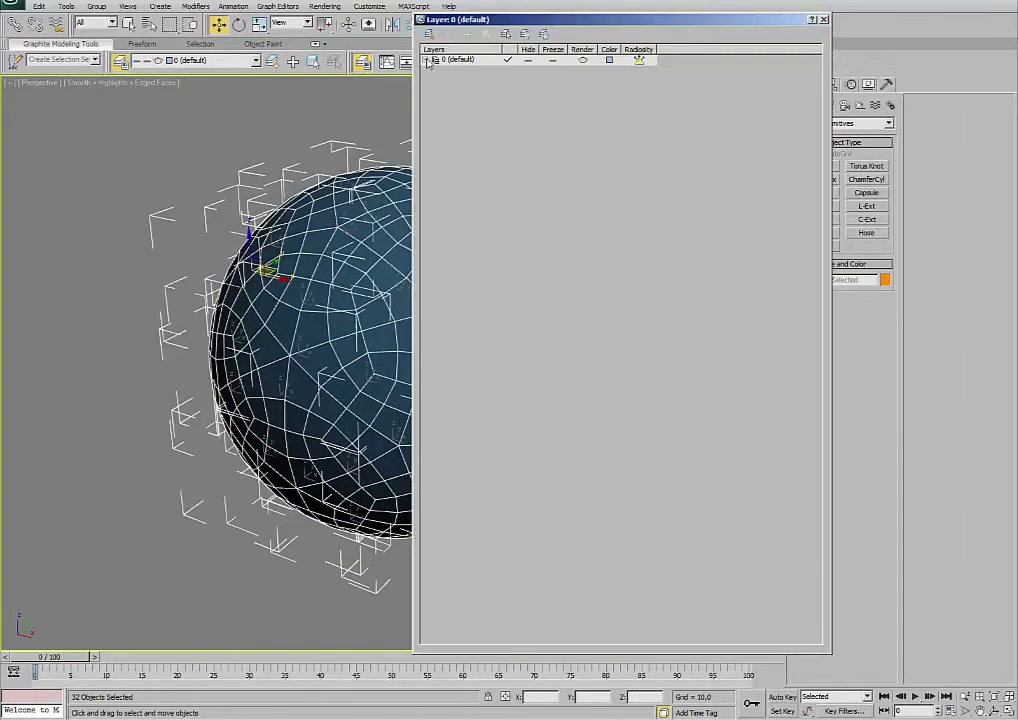
Create a new layer from the selected panels and rename it soccerball.
{"action": "left_click", "coordinate": [427, 60]}
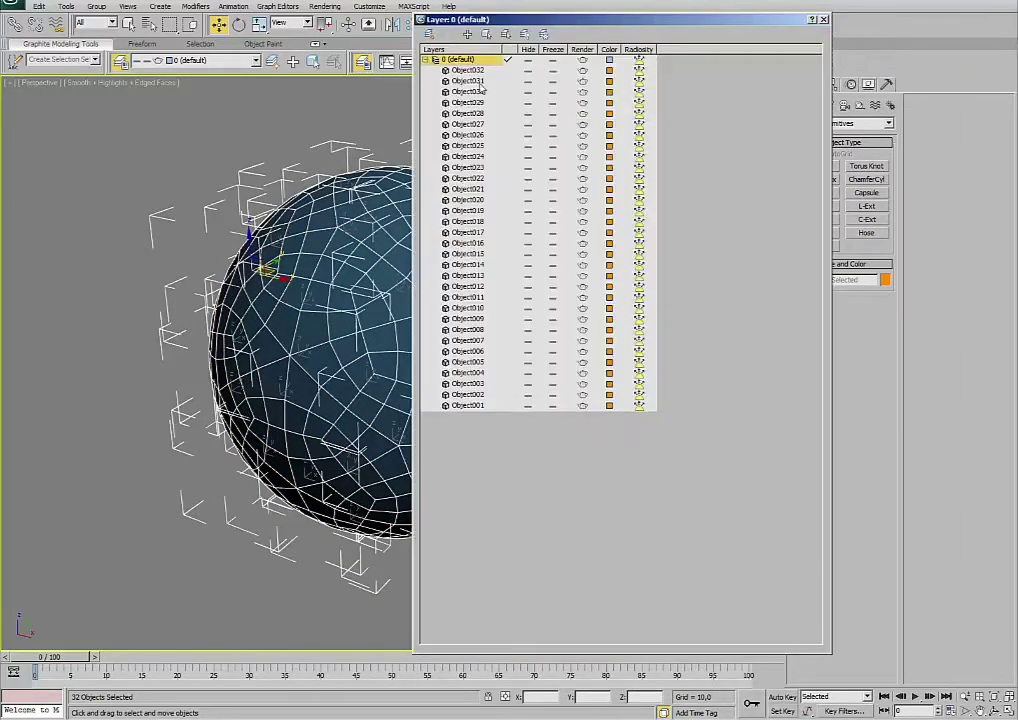
{"action": "left_click", "coordinate": [431, 36]}
{"action": "right_click", "coordinate": [462, 71]}
{"action": "left_click", "coordinate": [477, 80]}
{"action": "type", "text": "soccerball"}
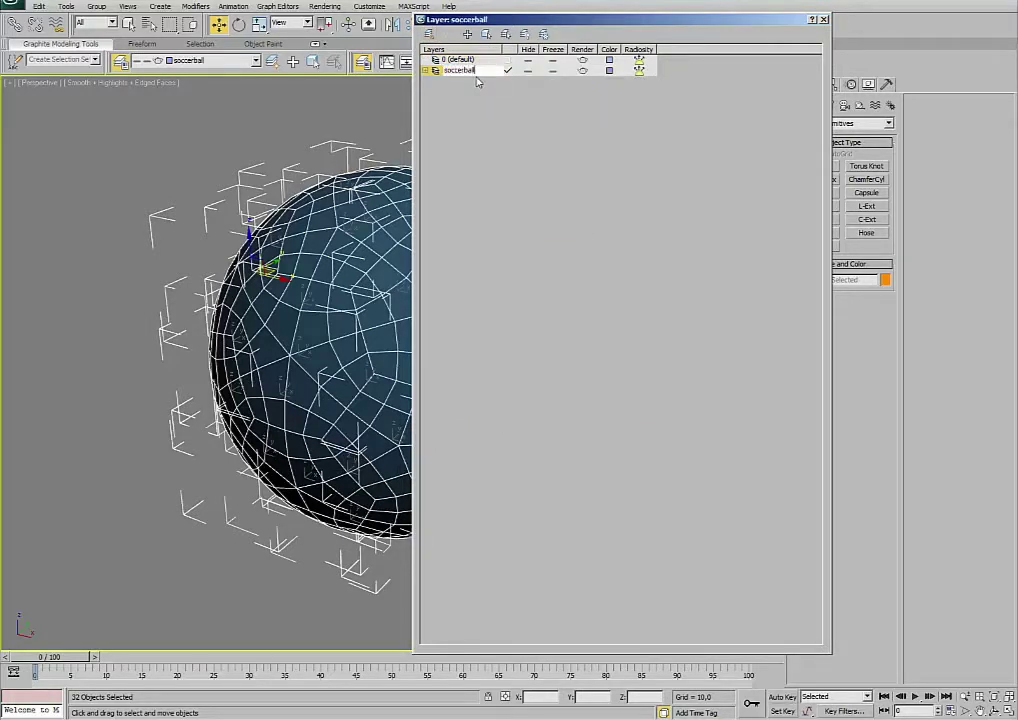
{"action": "key", "text": "Return"}
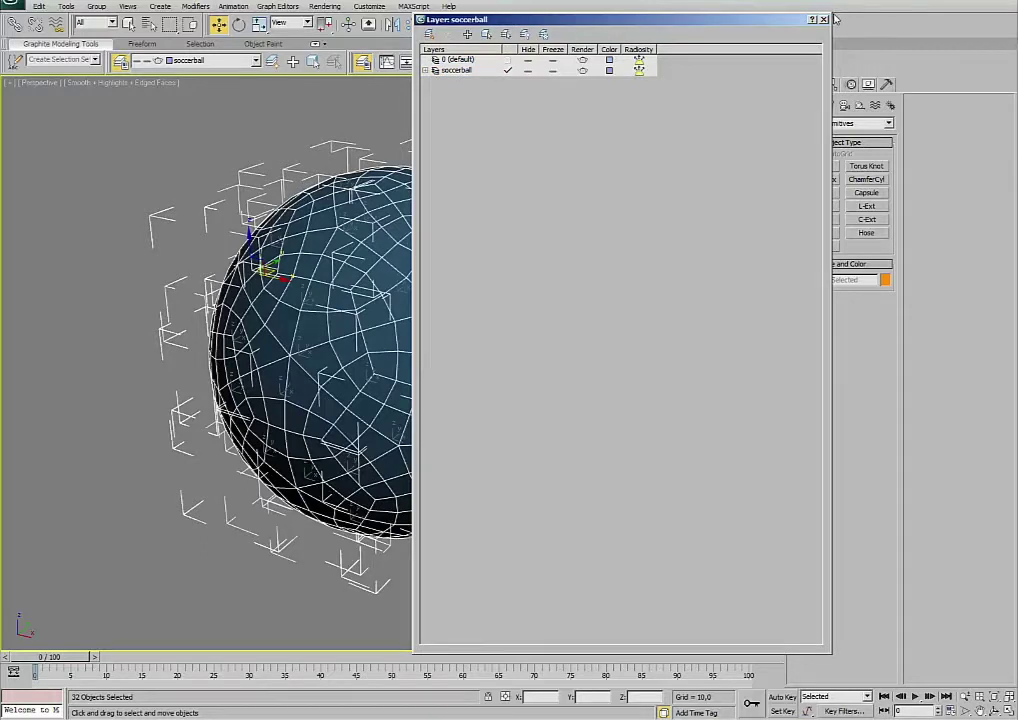
Resize the Layer Manager and dock it narrow and tall at the upper left.
{"action": "left_click_drag", "start_coordinate": [830, 13], "coordinate": [666, 284]}
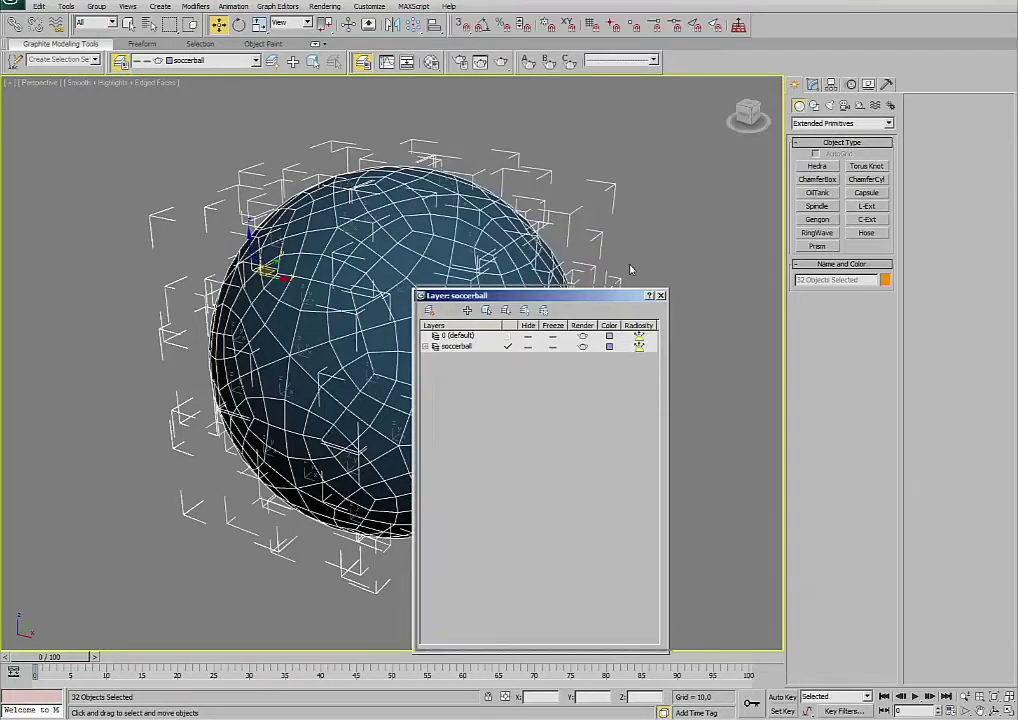
{"action": "left_click_drag", "start_coordinate": [480, 295], "coordinate": [651, 52]}
{"action": "left_click_drag", "start_coordinate": [841, 408], "coordinate": [858, 517]}
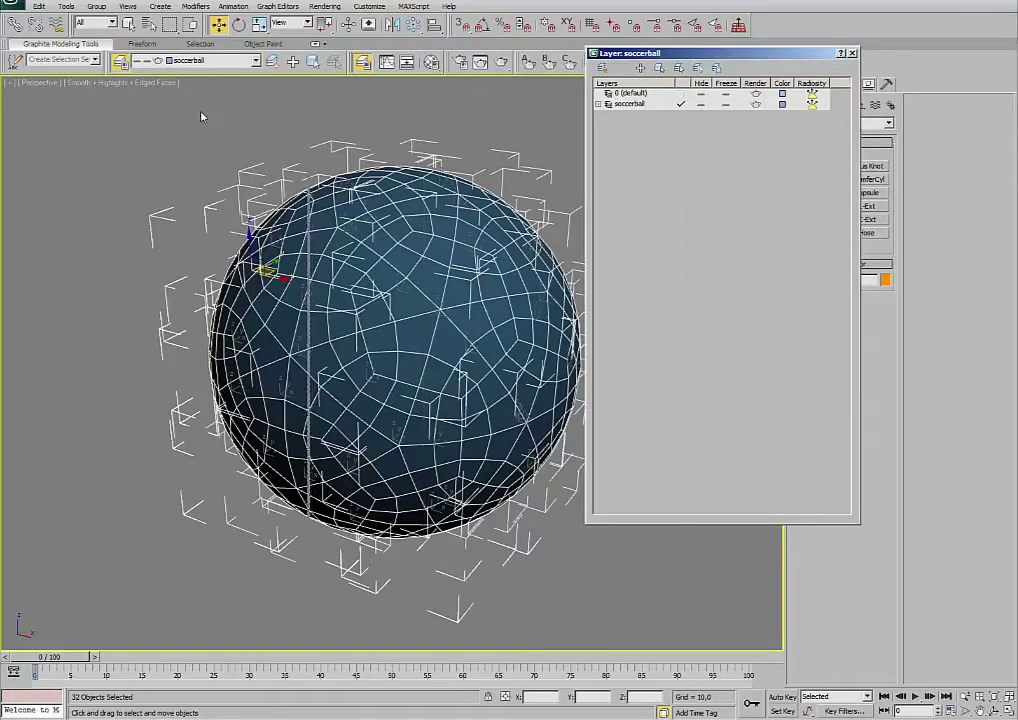
{"action": "left_click_drag", "start_coordinate": [720, 52], "coordinate": [138, 105]}
{"action": "left_click_drag", "start_coordinate": [279, 578], "coordinate": [215, 632]}
Hide all panels in the soccerball layer and select the Object026 entry.
{"action": "left_click", "coordinate": [17, 158]}
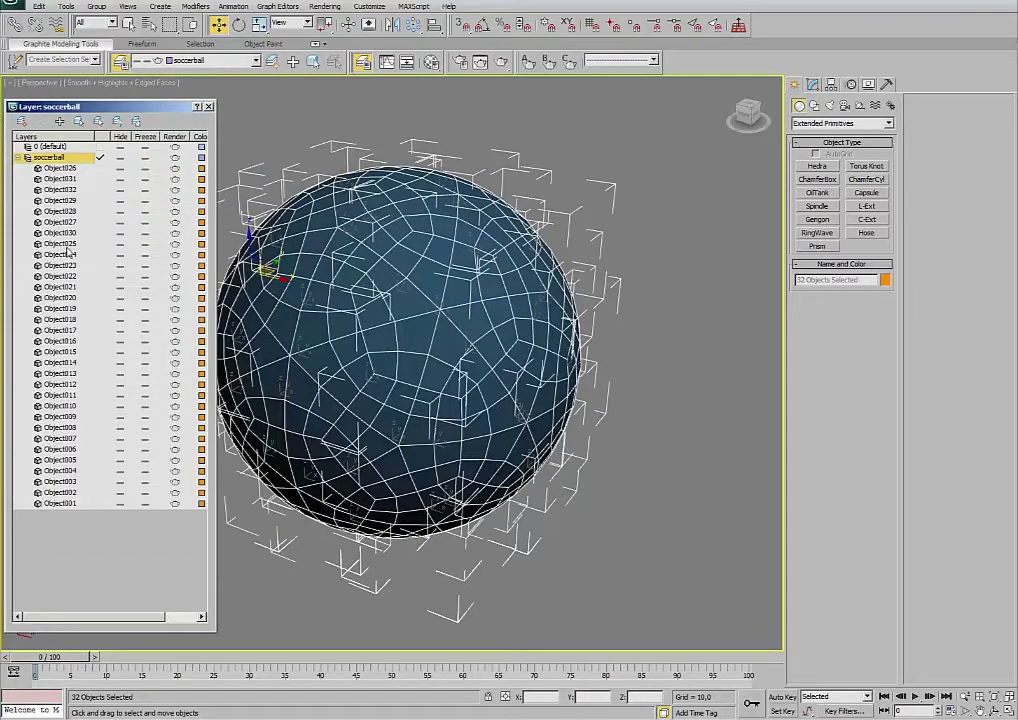
{"action": "left_click", "coordinate": [72, 169]}
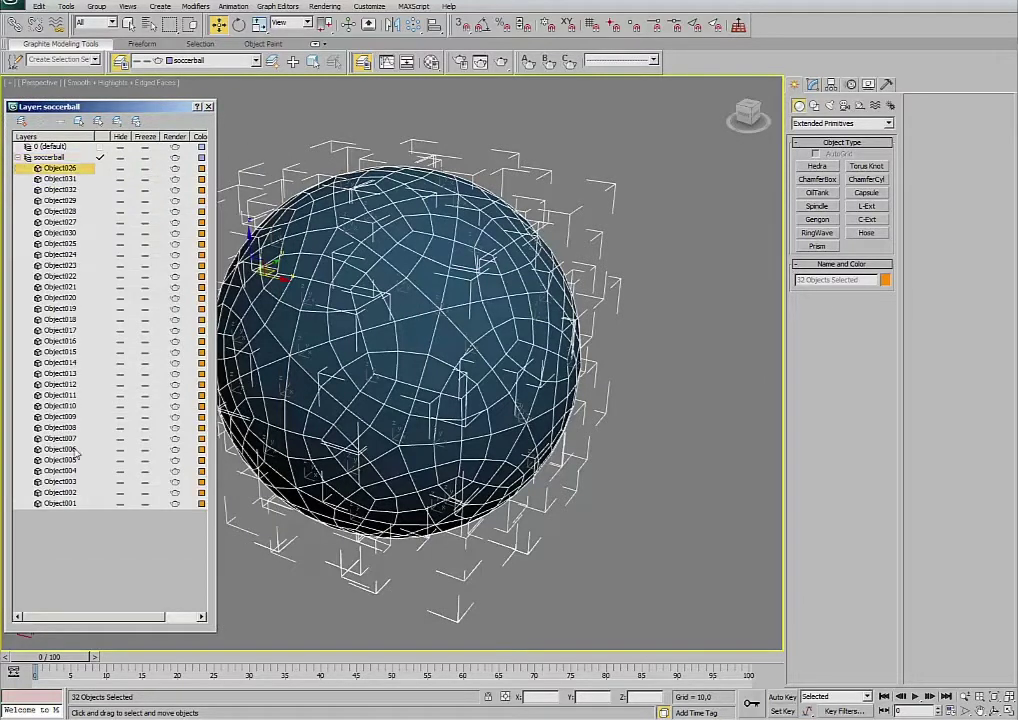
{"action": "left_click", "coordinate": [119, 169]}
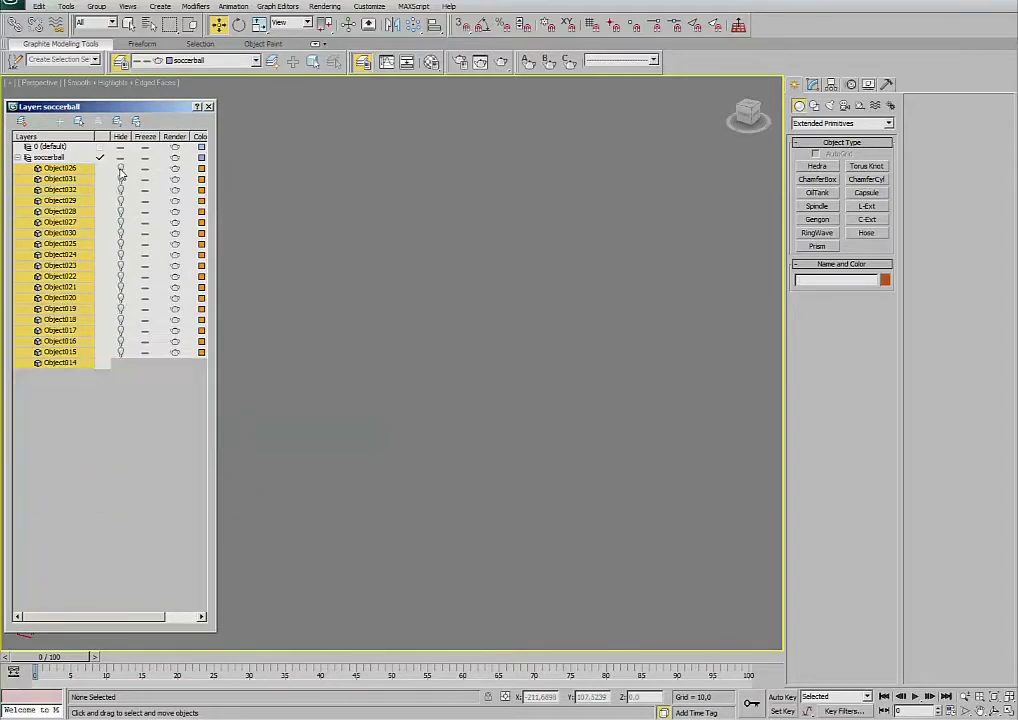
{"action": "left_click", "coordinate": [70, 170]}
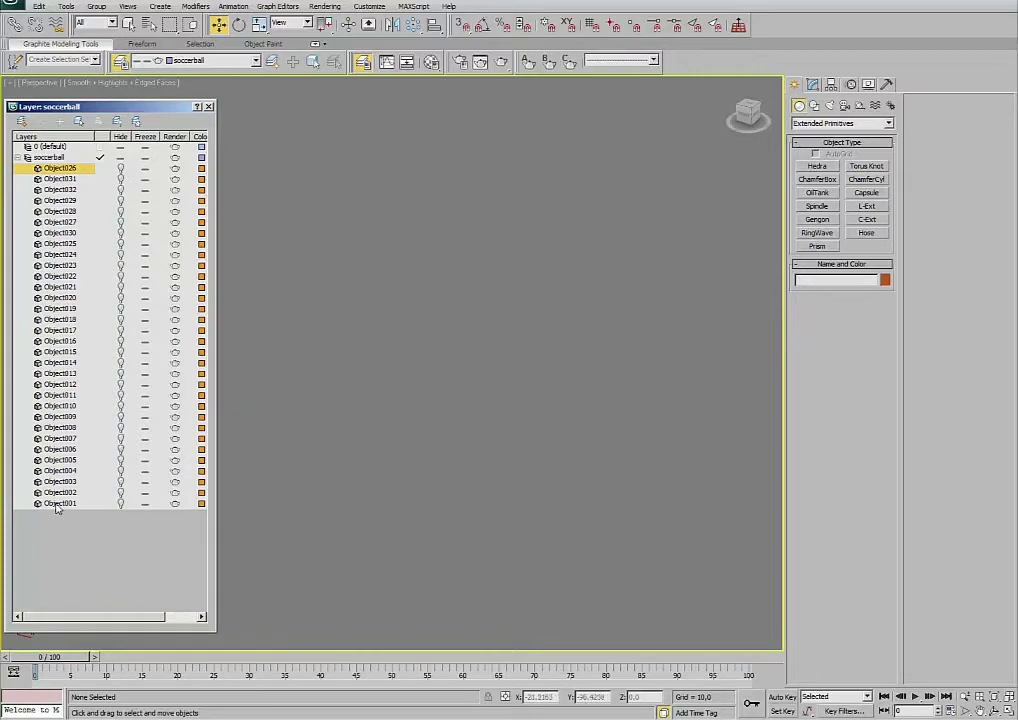
Unhide Object026, select and frame it, and switch its Editable Poly to Edge mode.
{"action": "left_click", "coordinate": [121, 172]}
{"action": "left_click", "coordinate": [407, 500]}
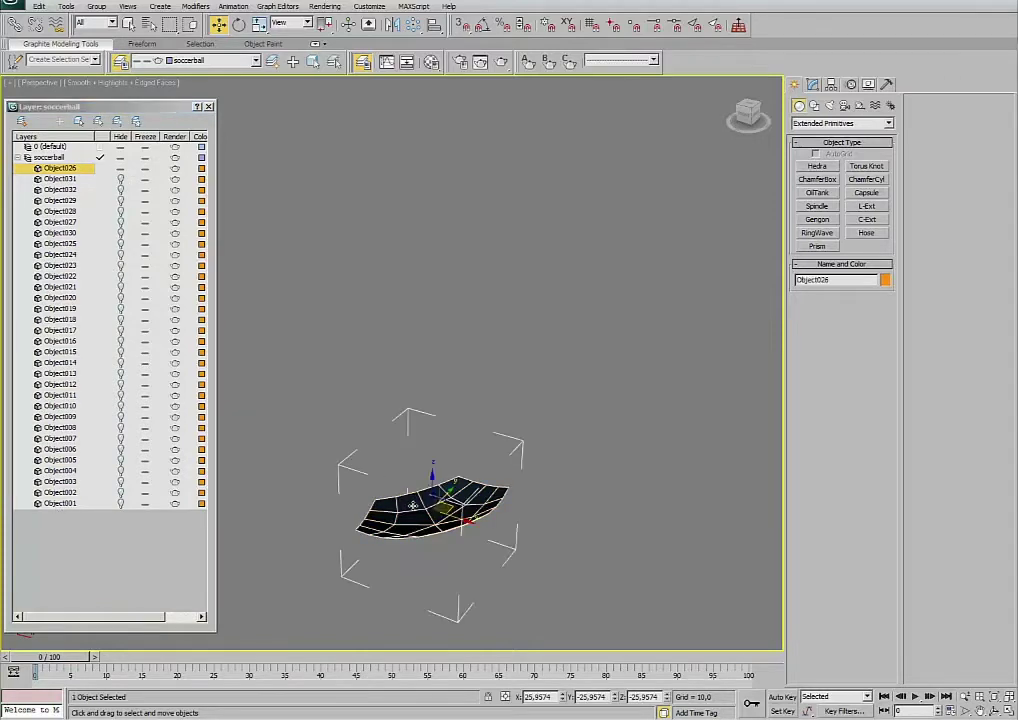
{"action": "key", "text": "z"}
{"action": "middle_click_drag", "start_coordinate": [440, 437], "coordinate": [437, 413], "text": "alt"}
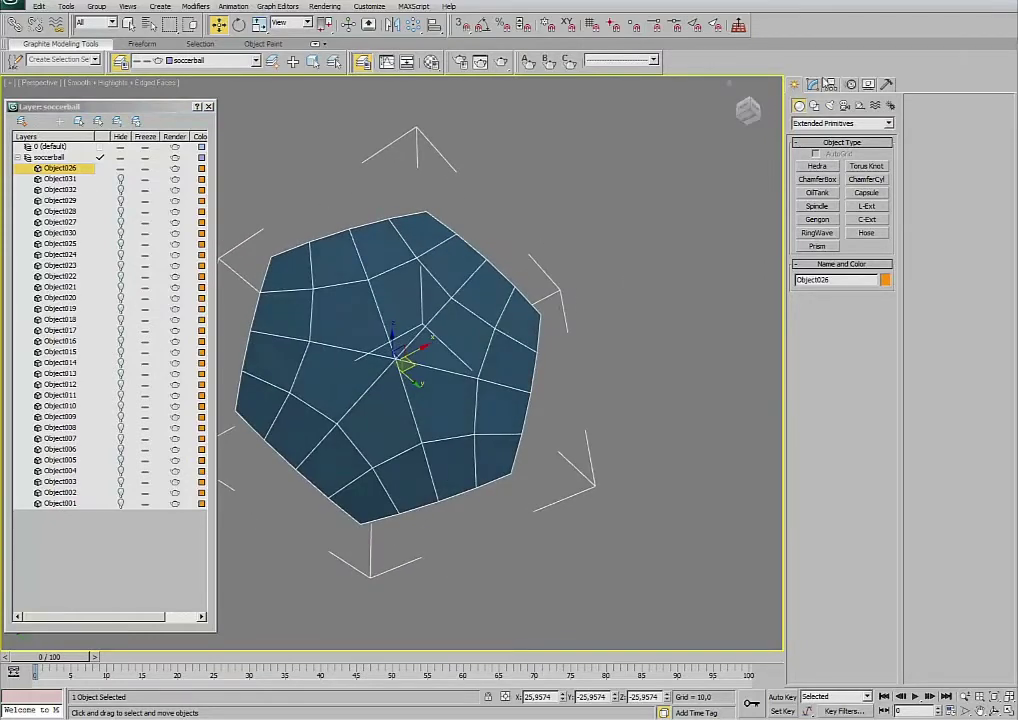
{"action": "left_click", "coordinate": [815, 85]}
{"action": "key", "text": "2"}
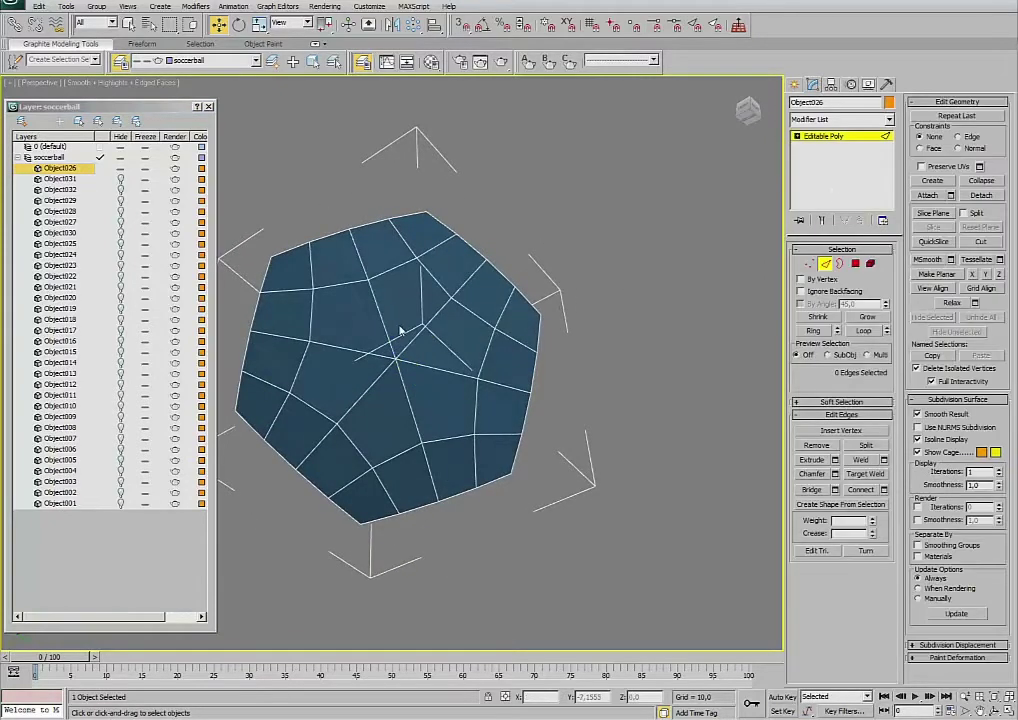
Ring-select an edge ring and Connect it with a loop slid toward the border.
{"action": "middle_click_drag", "start_coordinate": [402, 341], "coordinate": [516, 359], "text": "alt"}
{"action": "scroll", "coordinate": [516, 359], "scroll_direction": "up", "scroll_amount": 3}
{"action": "left_click", "coordinate": [813, 330]}
{"action": "middle_click_drag", "start_coordinate": [466, 352], "coordinate": [510, 330], "text": "alt"}
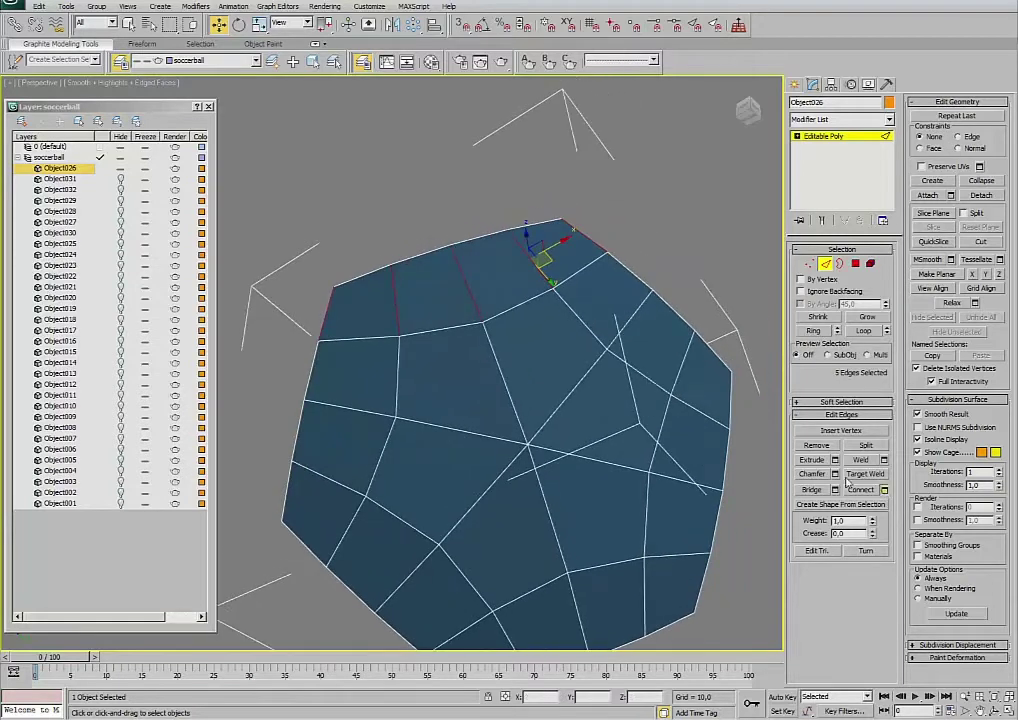
{"action": "left_click", "coordinate": [884, 489]}
{"action": "scroll", "coordinate": [548, 412], "scroll_direction": "up", "scroll_amount": 3}
{"action": "scroll", "coordinate": [677, 382], "scroll_direction": "down", "scroll_amount": 2}
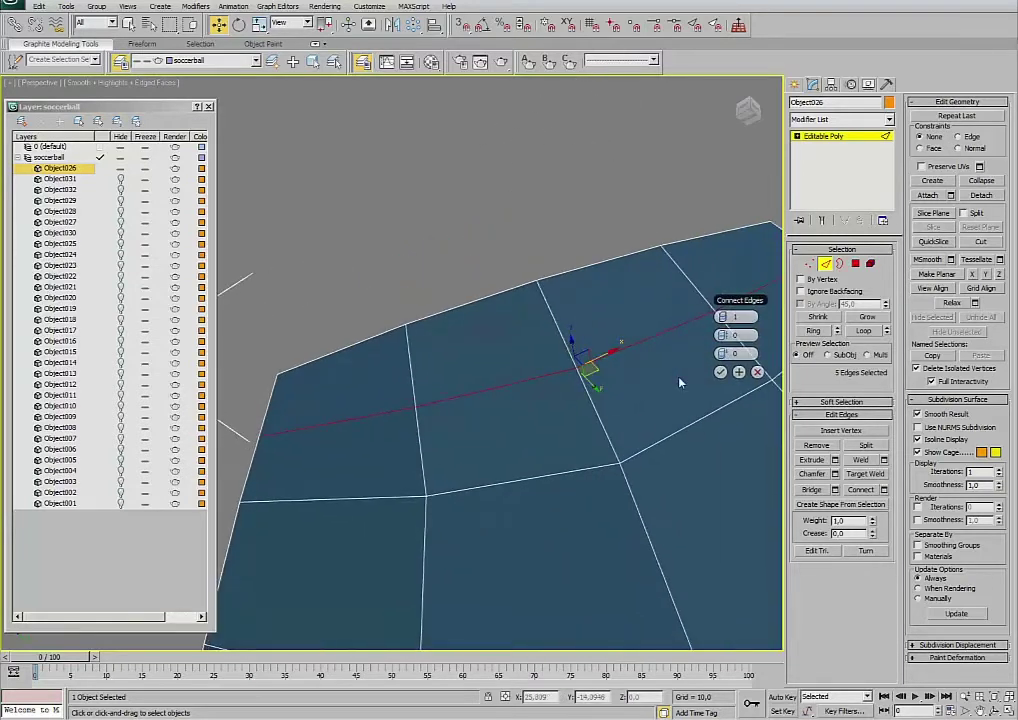
{"action": "middle_click_drag", "start_coordinate": [677, 382], "coordinate": [620, 375], "text": "alt"}
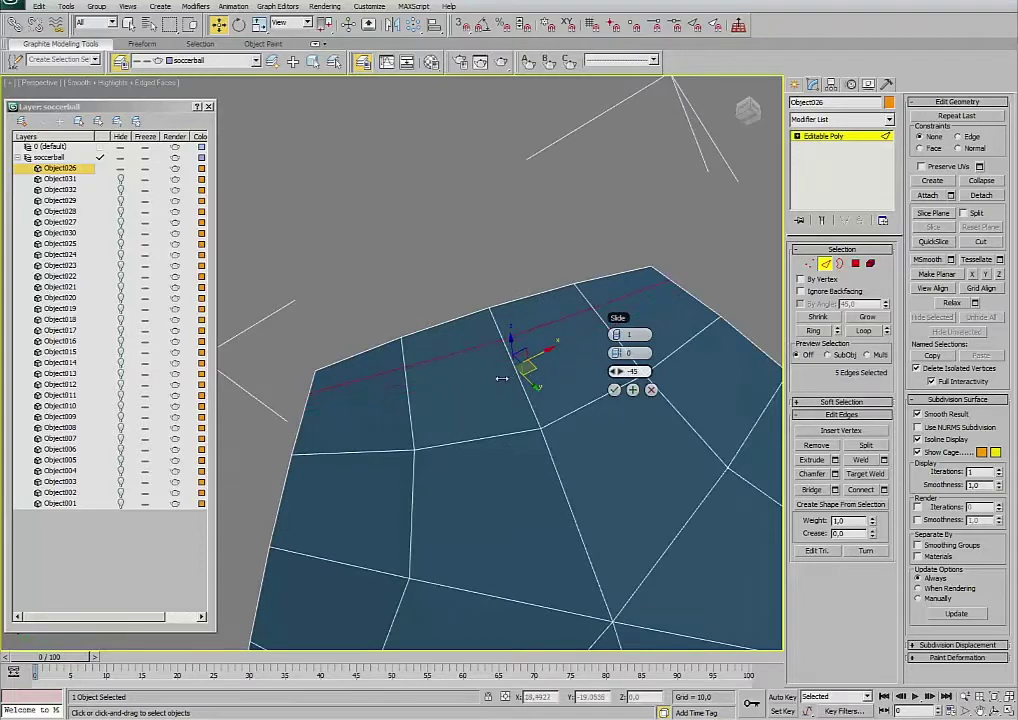
{"action": "left_click_drag", "start_coordinate": [483, 378], "coordinate": [473, 378]}
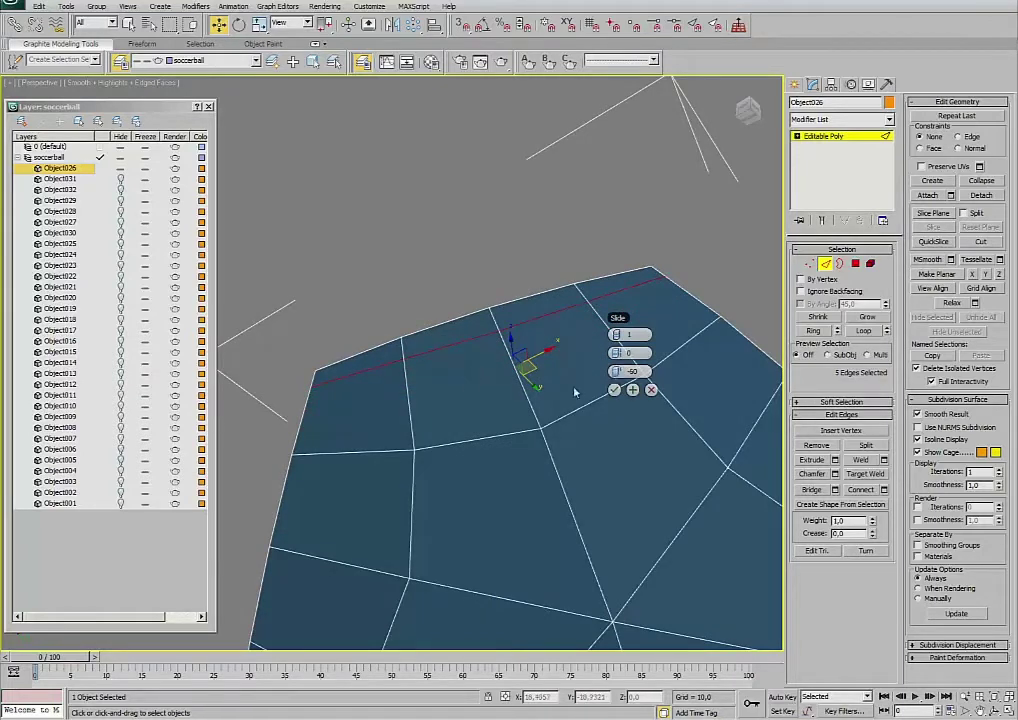
{"action": "left_click", "coordinate": [614, 389]}
Connect a second edge ring near the panel's top with a new loop.
{"action": "left_click", "coordinate": [636, 291]}
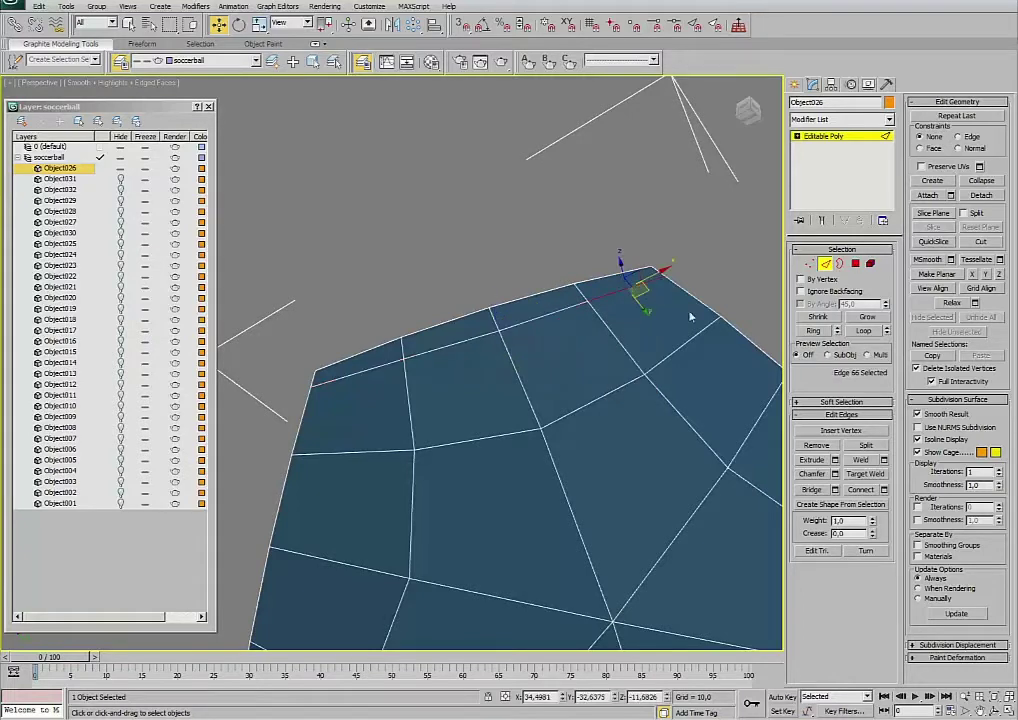
{"action": "left_click", "coordinate": [815, 331]}
{"action": "middle_click_drag", "start_coordinate": [520, 320], "coordinate": [466, 336], "text": "alt"}
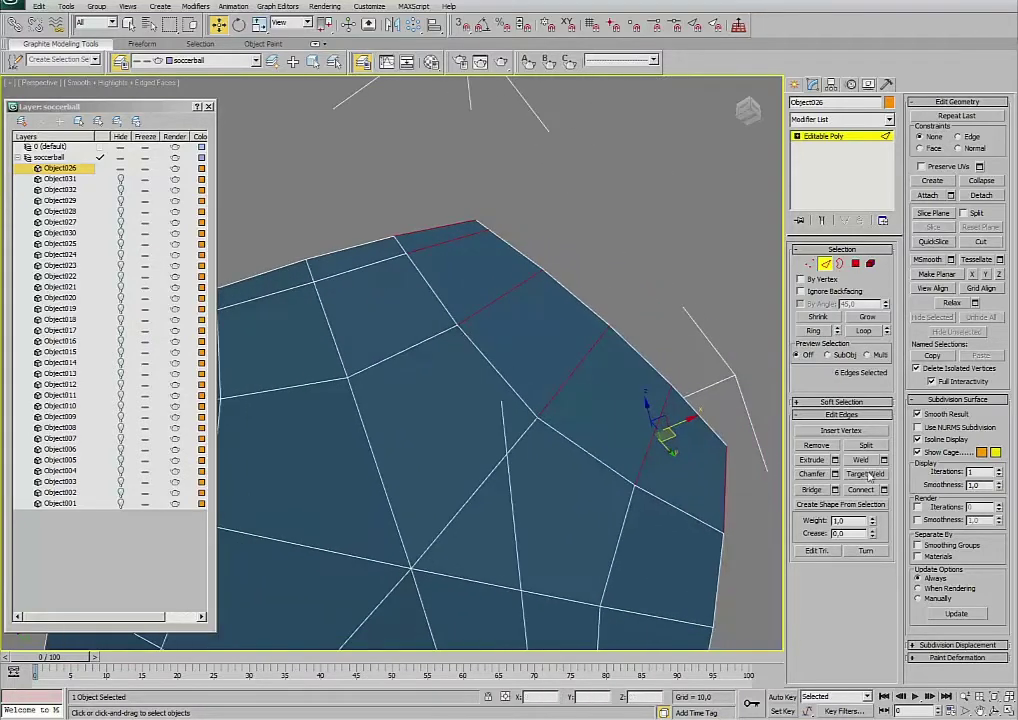
{"action": "left_click", "coordinate": [695, 284]}
{"action": "middle_click_drag", "start_coordinate": [695, 284], "coordinate": [632, 311], "text": "alt"}
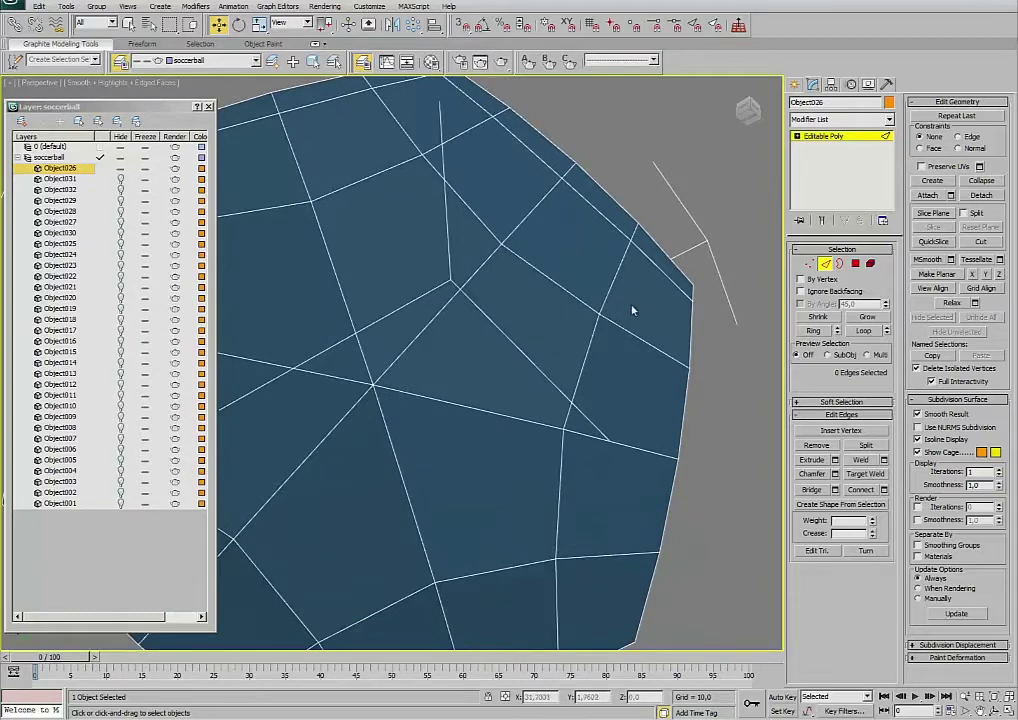
Ring-select an edge on the upper-left border and connect it with another loop.
{"action": "left_click", "coordinate": [625, 333]}
{"action": "left_click", "coordinate": [813, 330]}
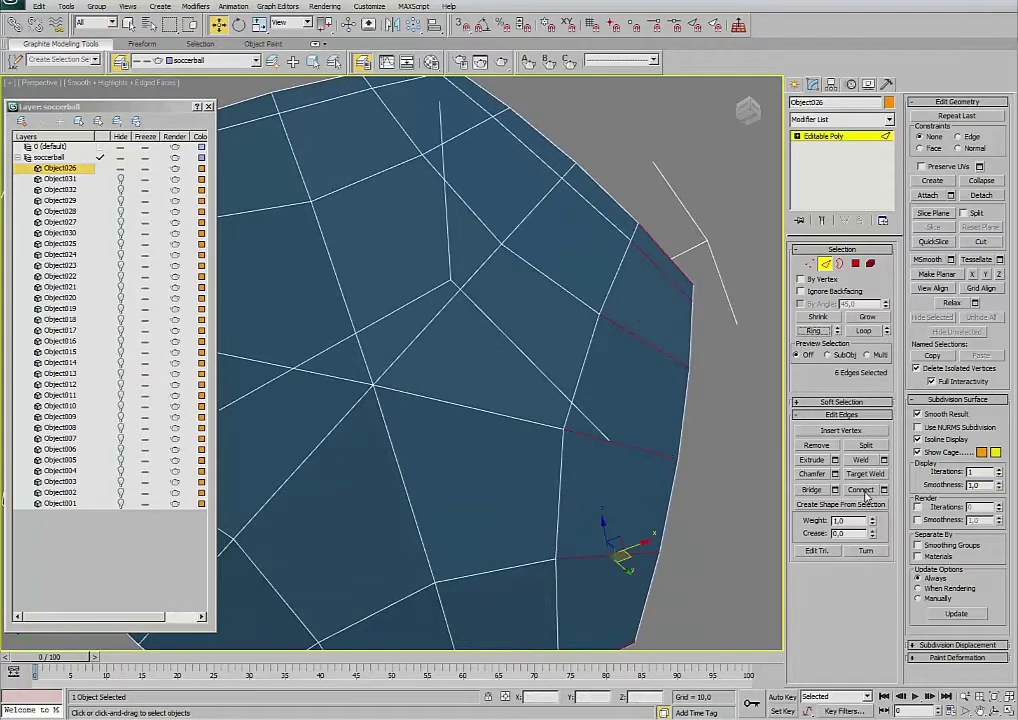
{"action": "mouse_move", "coordinate": [737, 485]}
{"action": "middle_mouse_down", "text": "alt"}
{"action": "mouse_move", "coordinate": [723, 341]}
{"action": "mouse_move", "coordinate": [693, 459]}
{"action": "middle_mouse_up", "text": "alt"}
{"action": "left_click", "coordinate": [712, 456]}
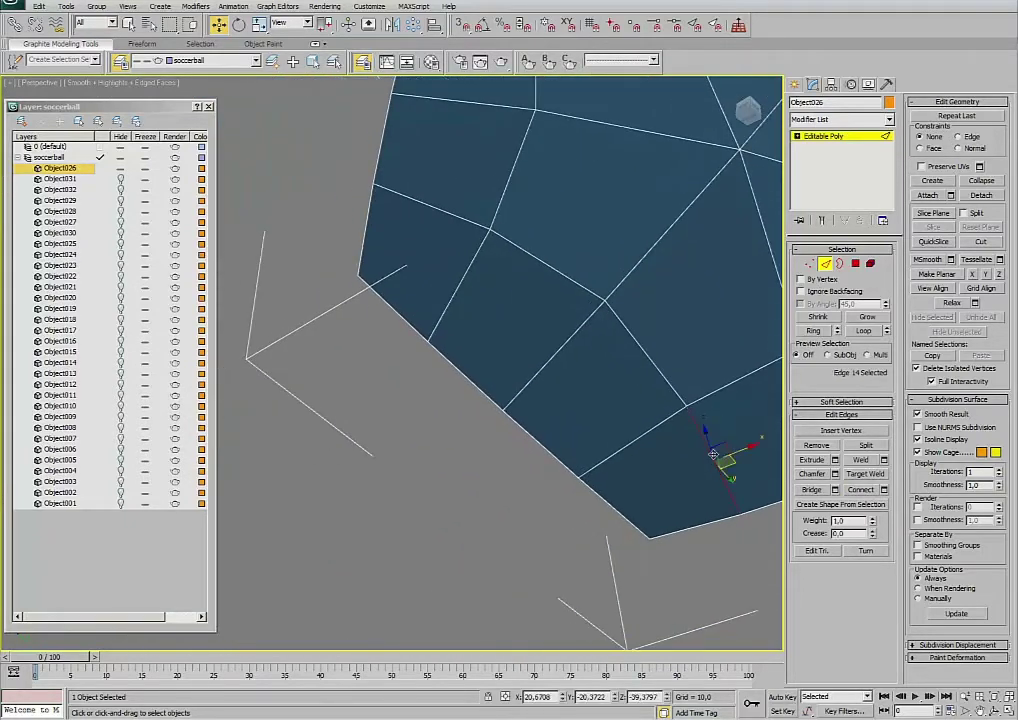
{"action": "left_click", "coordinate": [634, 439]}
{"action": "left_click", "coordinate": [461, 284]}
{"action": "left_click", "coordinate": [557, 420]}
{"action": "left_click", "coordinate": [432, 279]}
{"action": "left_click", "coordinate": [397, 287]}
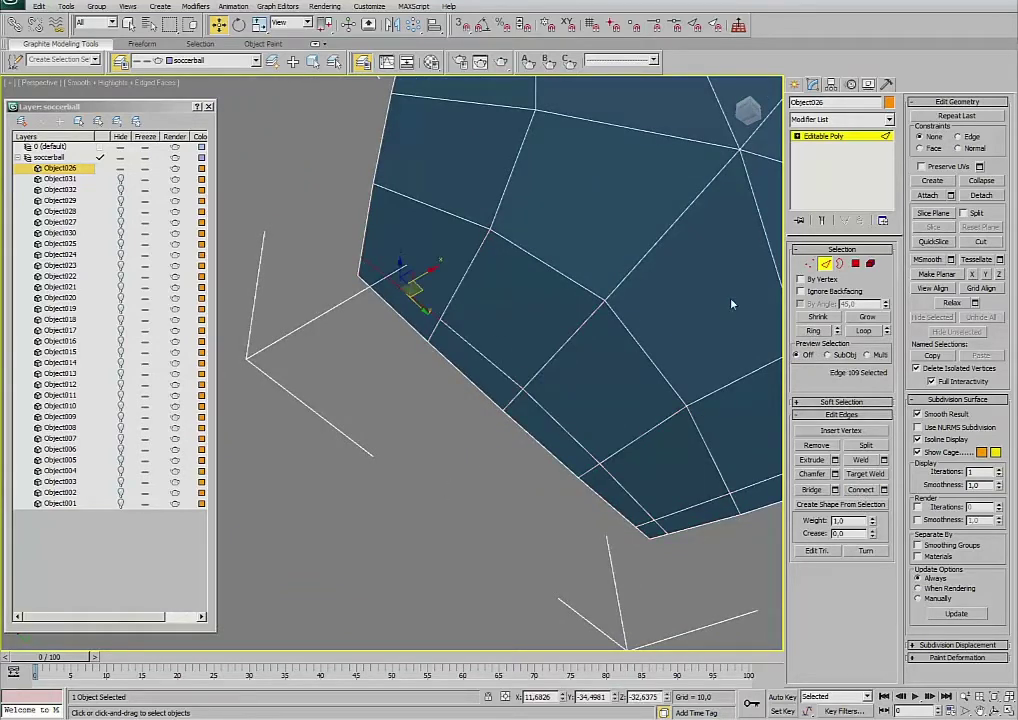
{"action": "left_click", "coordinate": [810, 331]}
{"action": "left_click", "coordinate": [416, 442]}
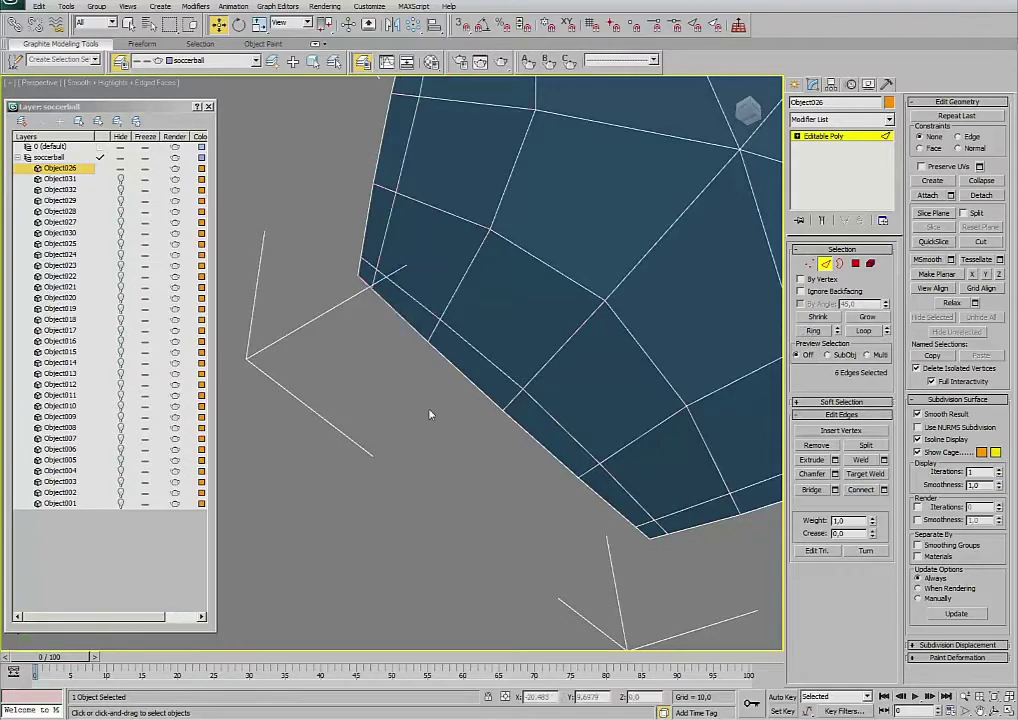
Hide Object026 and unhide Object031 in the Layer Manager.
{"action": "scroll", "coordinate": [480, 400], "scroll_direction": "down", "scroll_amount": 5}
{"action": "middle_click_drag", "start_coordinate": [510, 389], "coordinate": [486, 416]}
{"action": "scroll", "coordinate": [376, 291], "scroll_direction": "up", "scroll_amount": 3}
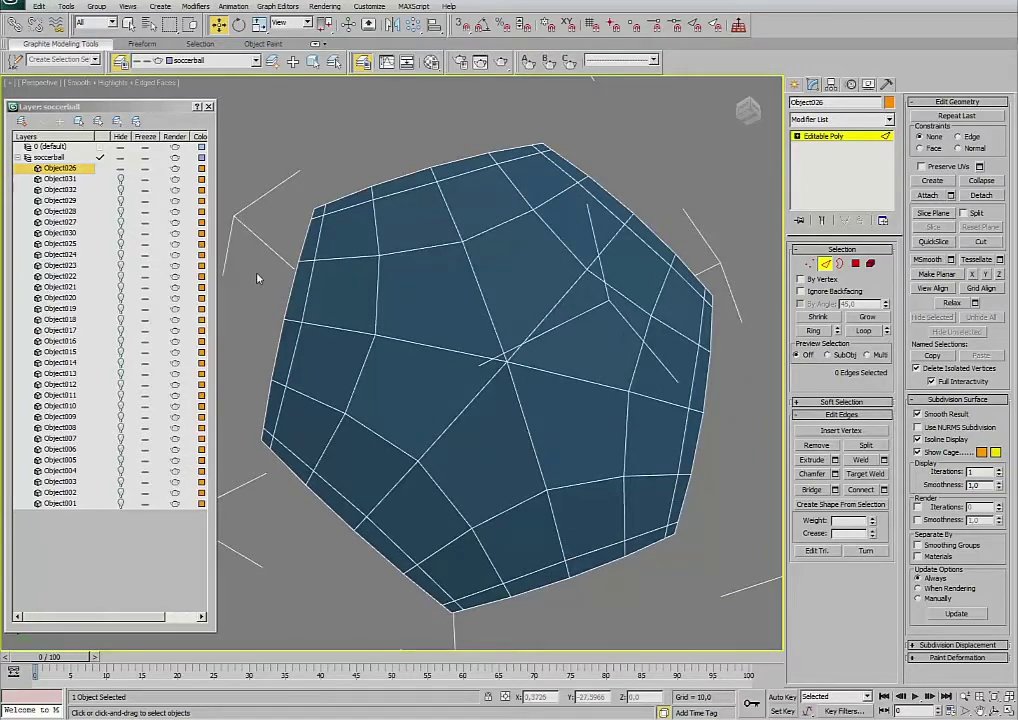
{"action": "left_click", "coordinate": [118, 169]}
{"action": "left_click", "coordinate": [120, 180]}
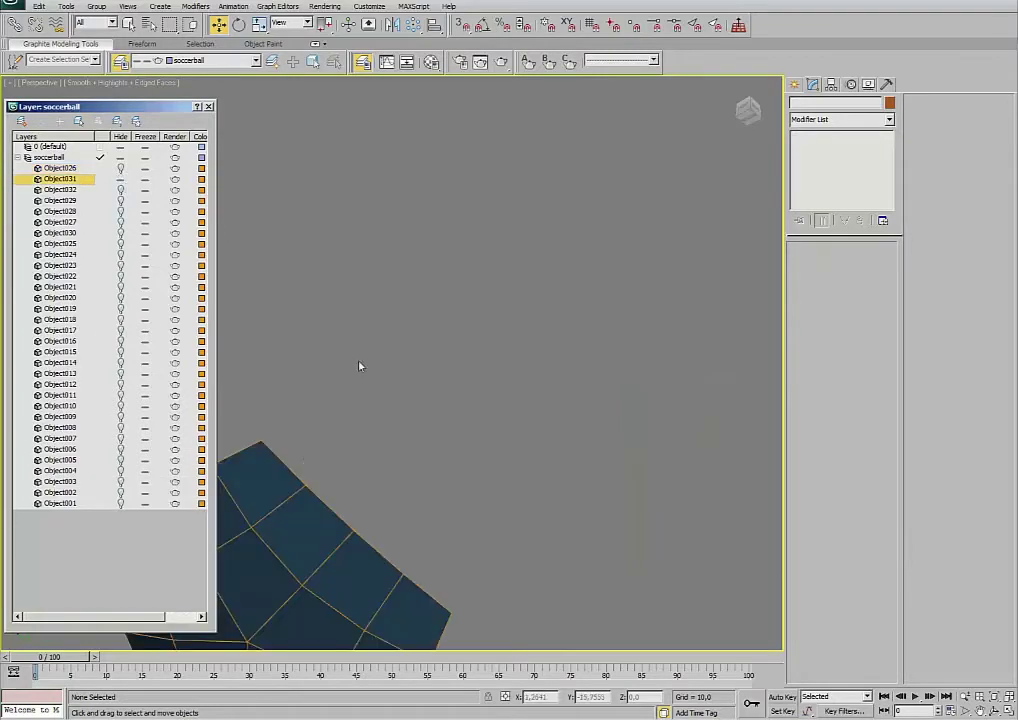
Select the Object031 pentagon and connect its top edge ring with a new loop.
{"action": "key", "text": "z"}
{"action": "middle_click_drag", "start_coordinate": [463, 432], "coordinate": [541, 411], "text": "alt"}
{"action": "left_click", "coordinate": [393, 343]}
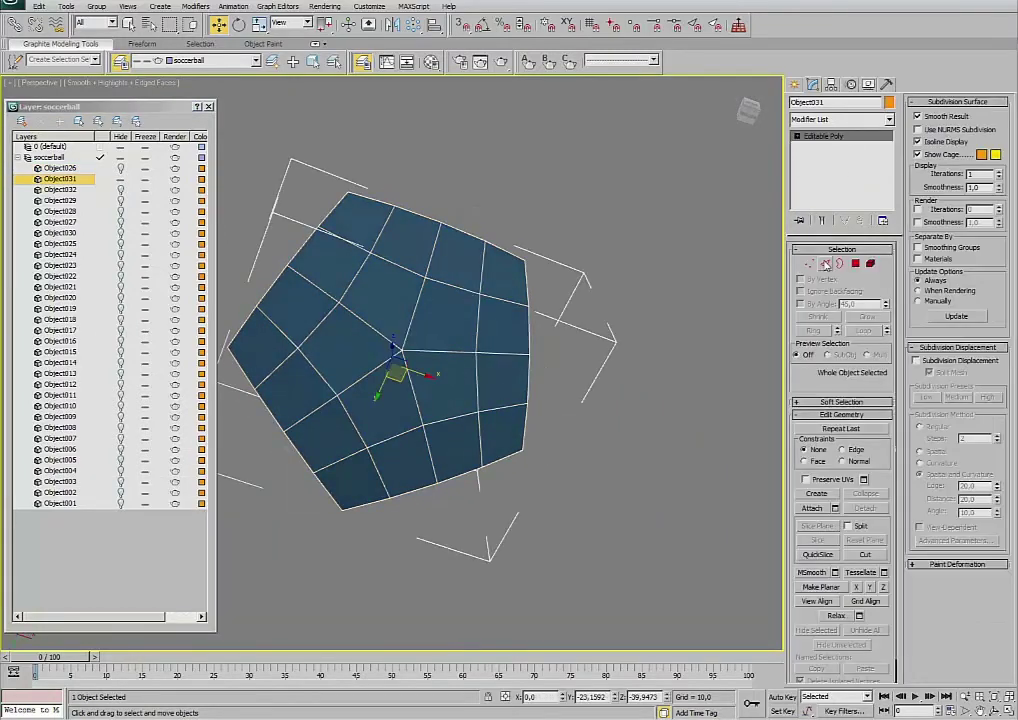
{"action": "left_click", "coordinate": [825, 263]}
{"action": "left_click", "coordinate": [382, 225]}
{"action": "left_click", "coordinate": [813, 330]}
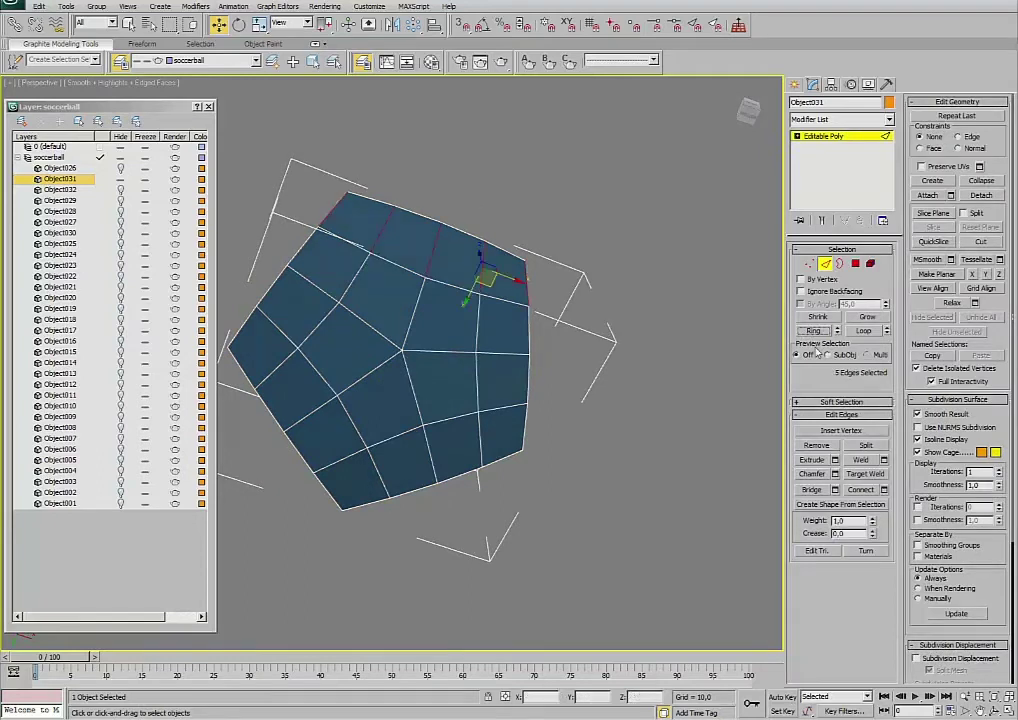
{"action": "left_click", "coordinate": [884, 490]}
{"action": "left_click", "coordinate": [491, 313]}
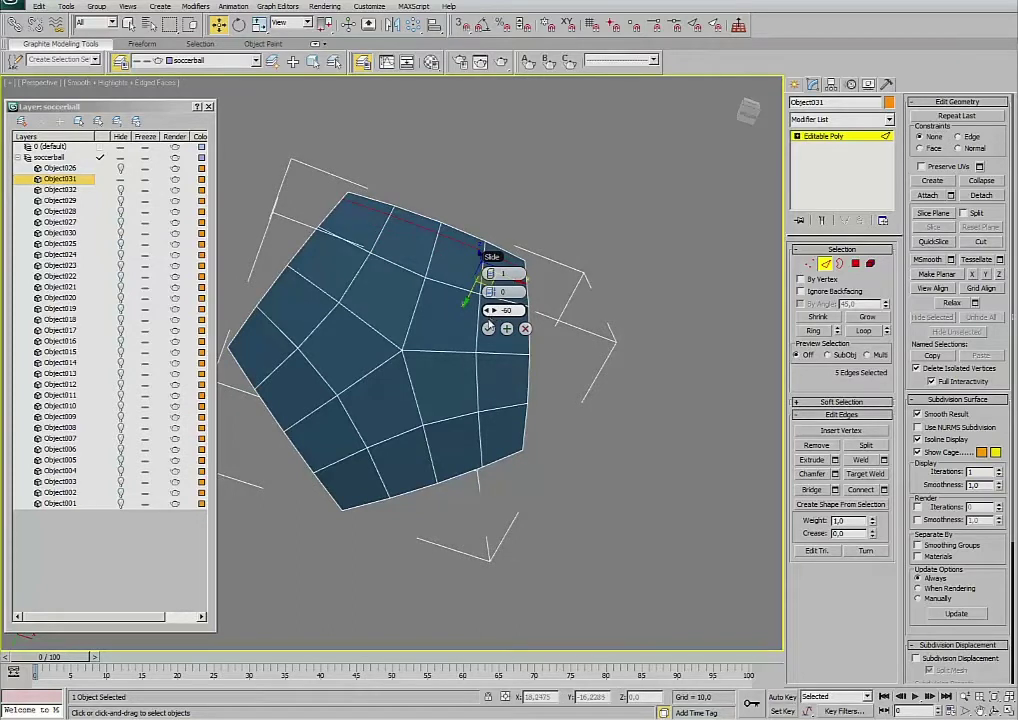
{"action": "left_click", "coordinate": [488, 328]}
Add a connecting edge loop across the lower-right border ring.
{"action": "left_click", "coordinate": [498, 296]}
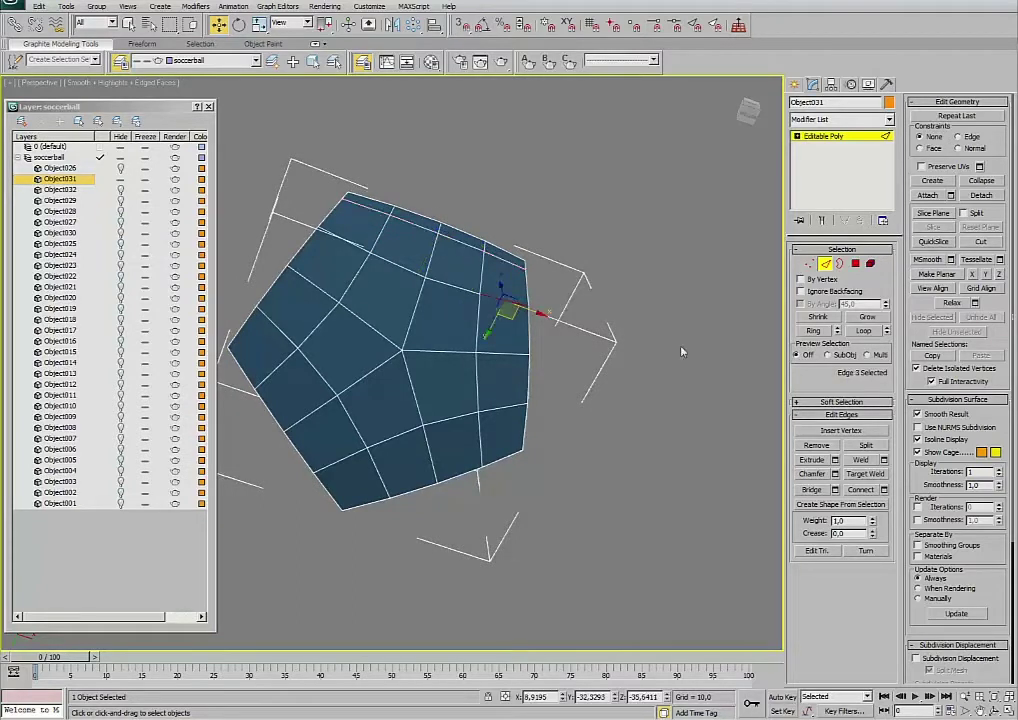
{"action": "left_click", "coordinate": [812, 331]}
{"action": "left_click", "coordinate": [522, 348]}
{"action": "left_click", "coordinate": [486, 440]}
{"action": "left_click", "coordinate": [812, 331]}
{"action": "left_click", "coordinate": [860, 489]}
{"action": "left_click", "coordinate": [355, 495]}
Connect the lower-left and left edge rings with loops, then hide Object031.
{"action": "left_click", "coordinate": [342, 467]}
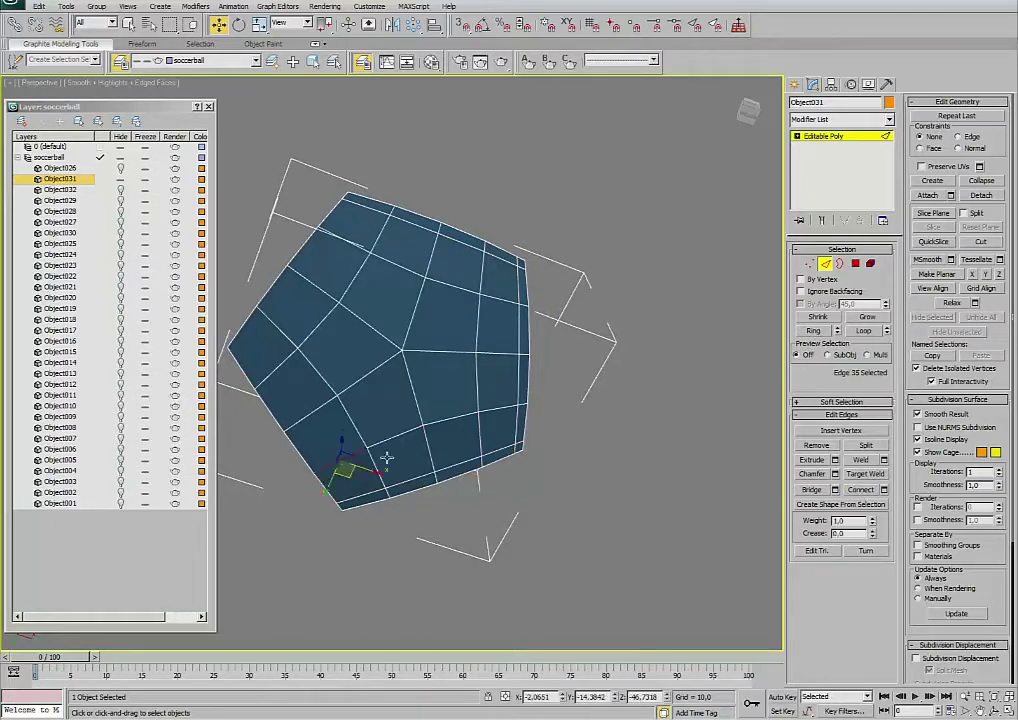
{"action": "left_click", "coordinate": [812, 331]}
{"action": "left_click", "coordinate": [860, 489]}
{"action": "left_click", "coordinate": [250, 334]}
{"action": "left_click", "coordinate": [273, 324]}
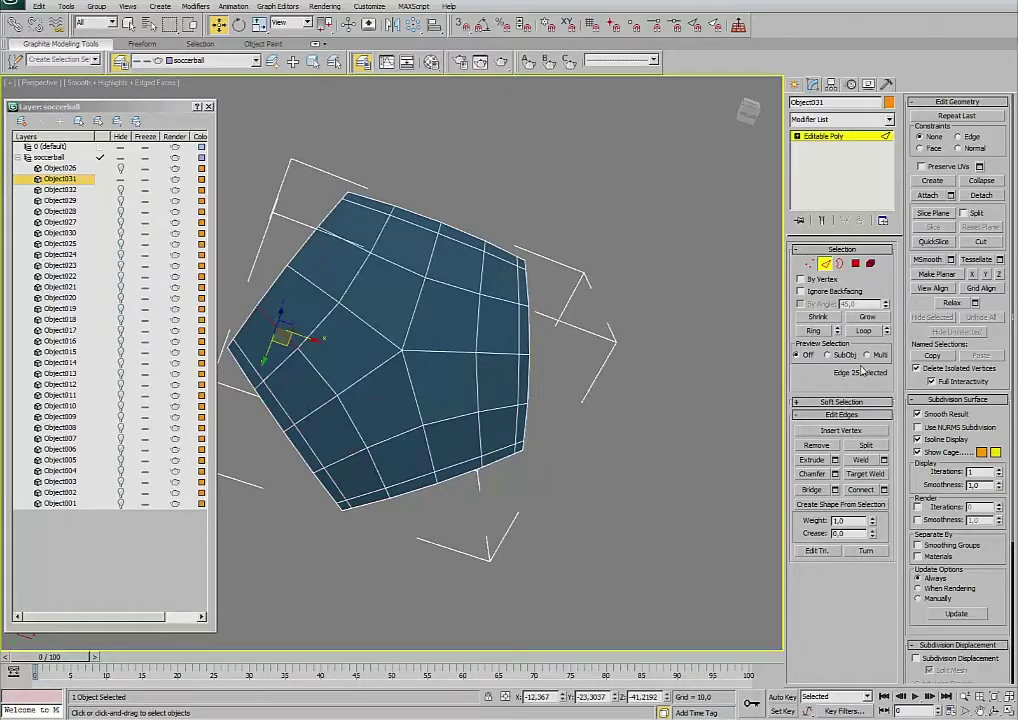
{"action": "left_click", "coordinate": [815, 331]}
{"action": "left_click", "coordinate": [860, 489]}
{"action": "left_click", "coordinate": [597, 342]}
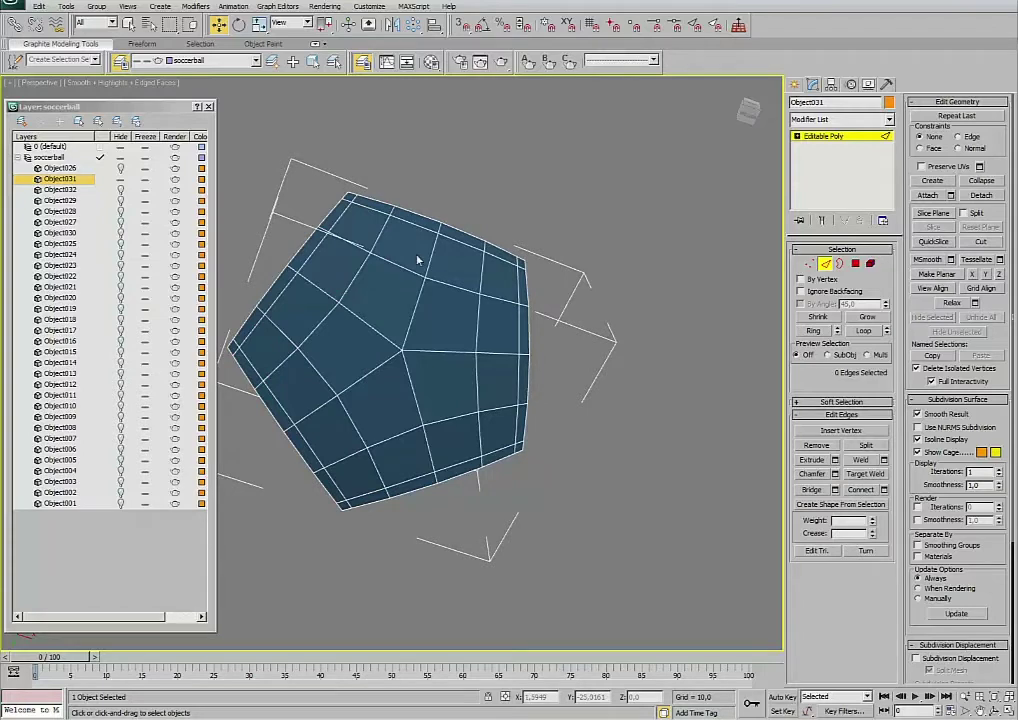
{"action": "left_click", "coordinate": [121, 189]}
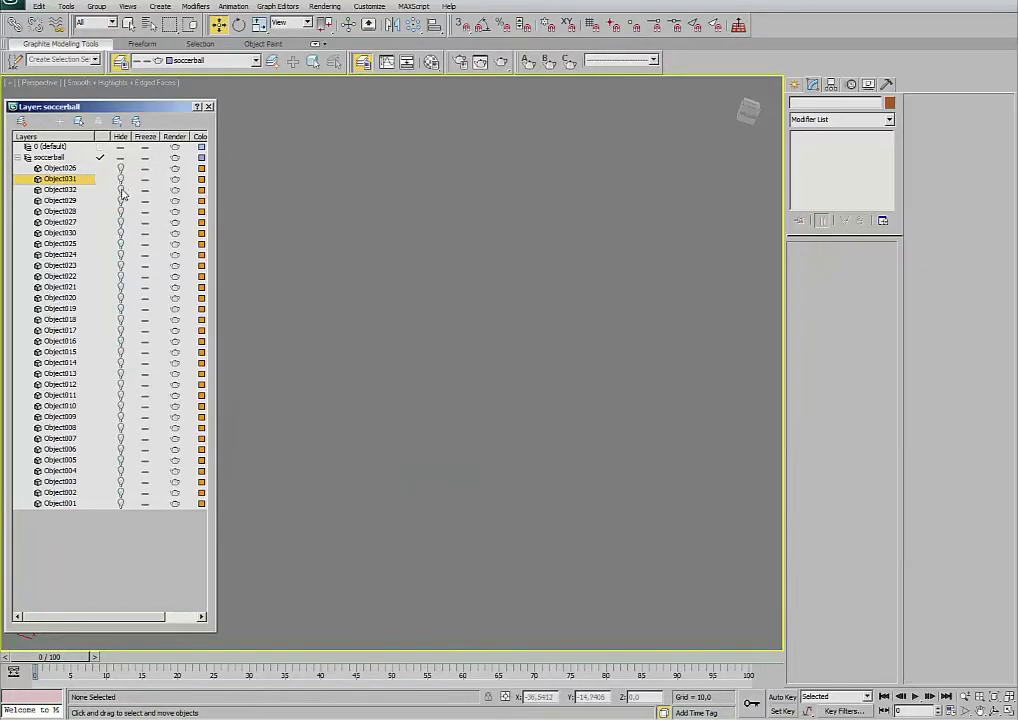
Select Object032 and connect its first edge ring using the Connect settings caddy.
{"action": "key", "text": "z"}
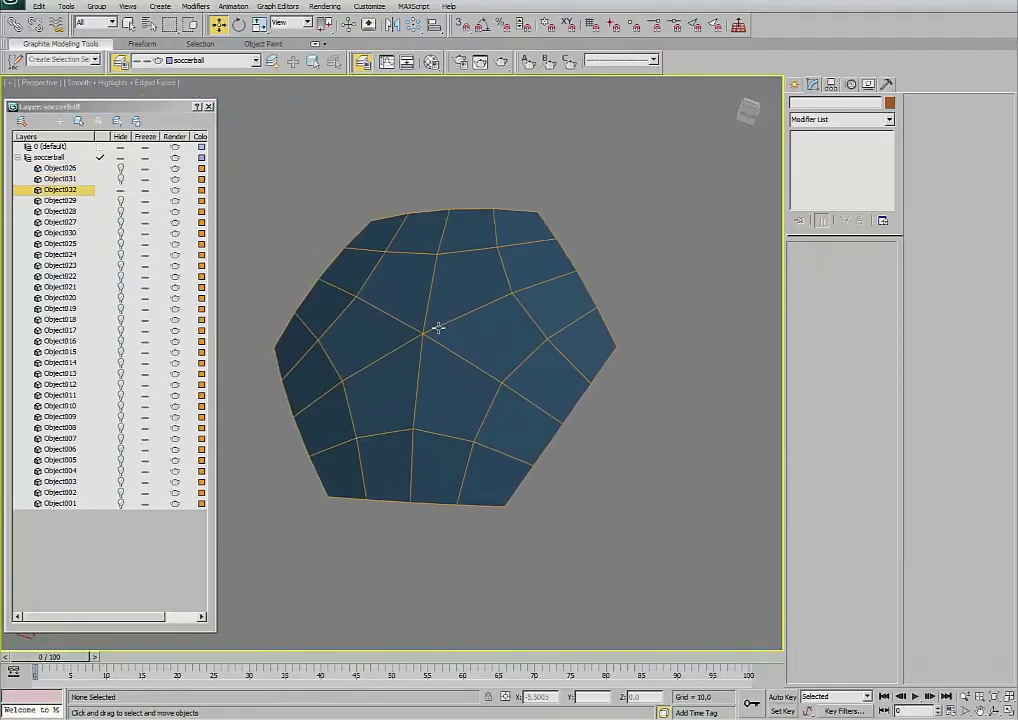
{"action": "left_click", "coordinate": [436, 329]}
{"action": "middle_click_drag", "start_coordinate": [413, 311], "coordinate": [528, 360], "text": "alt"}
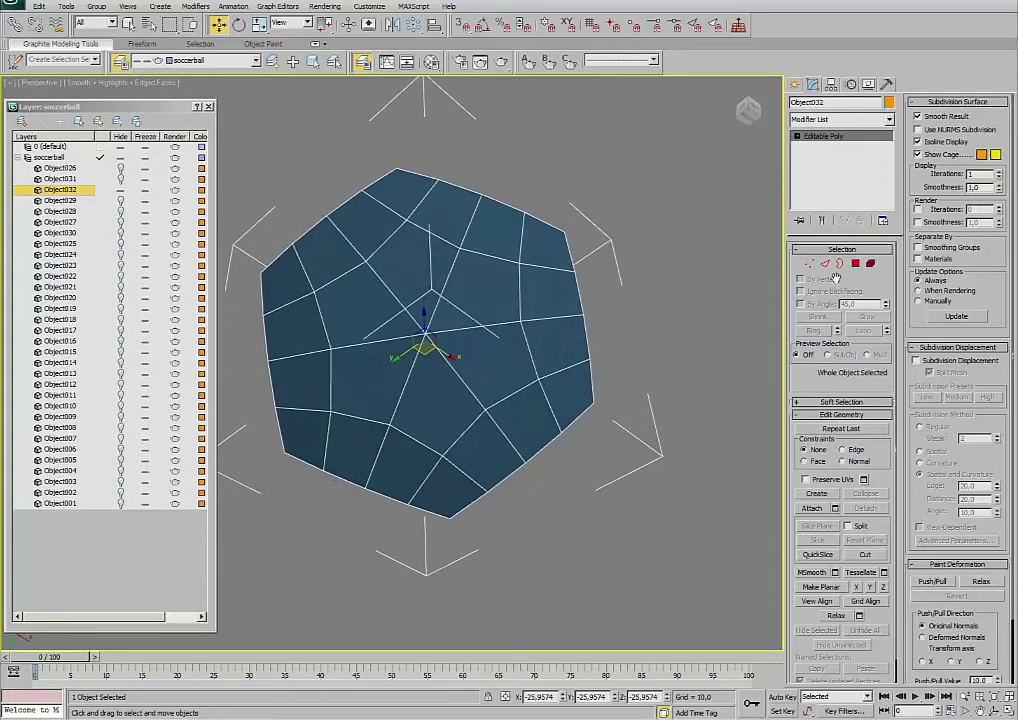
{"action": "key", "text": "2"}
{"action": "left_click", "coordinate": [545, 273]}
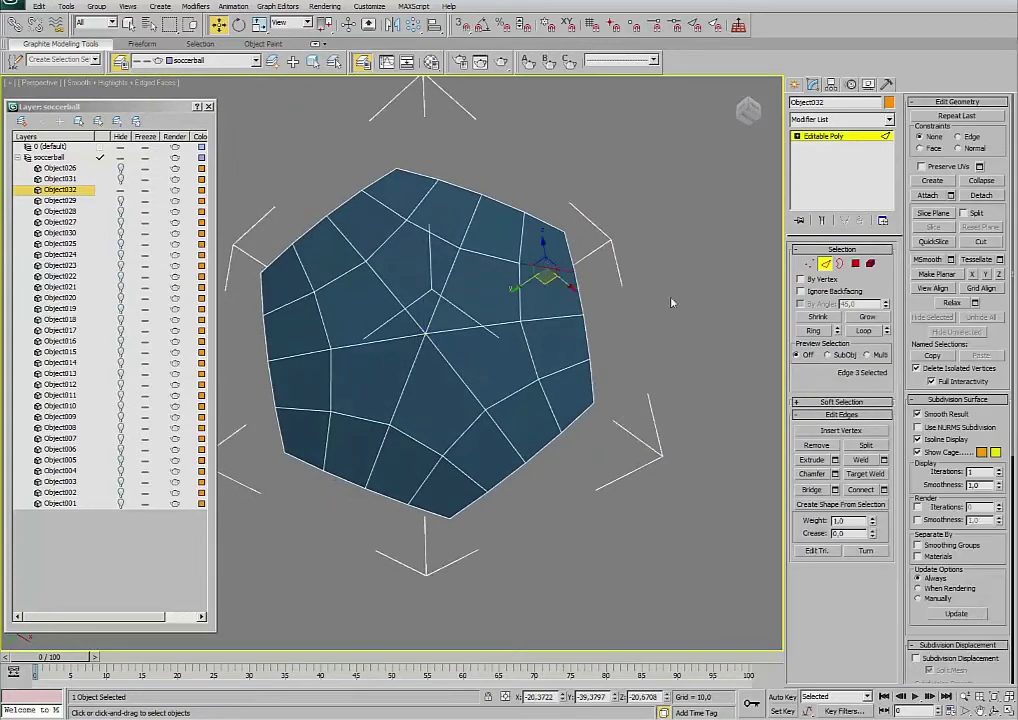
{"action": "left_click", "coordinate": [816, 331]}
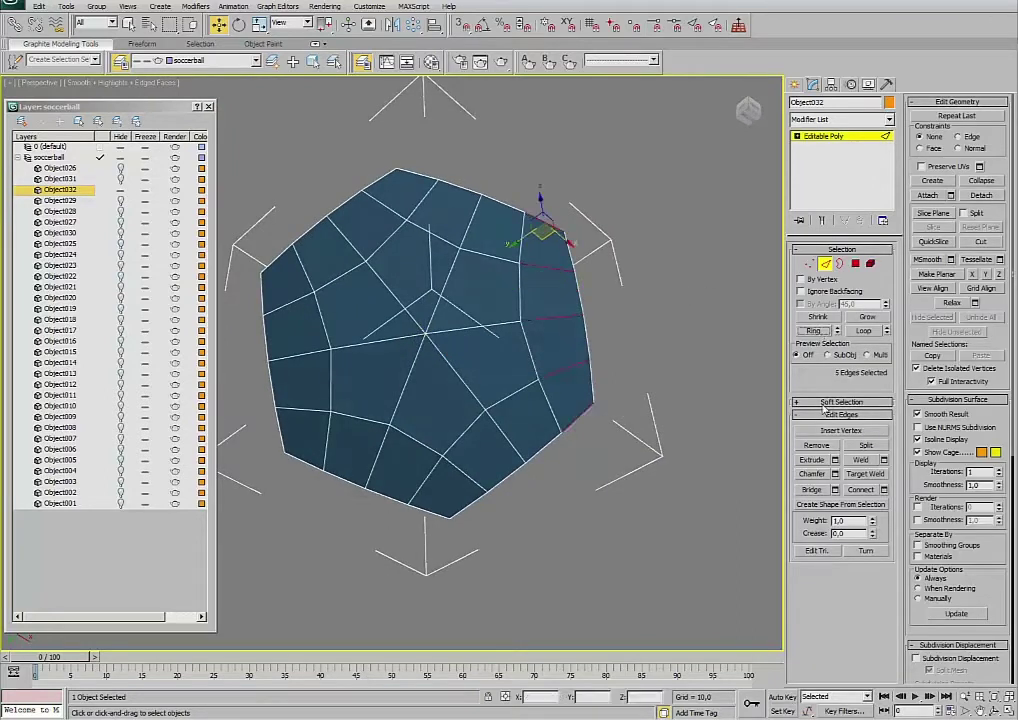
{"action": "left_click", "coordinate": [862, 490]}
{"action": "key", "text": "ctrl+z"}
{"action": "key", "text": "ctrl+shift+e"}
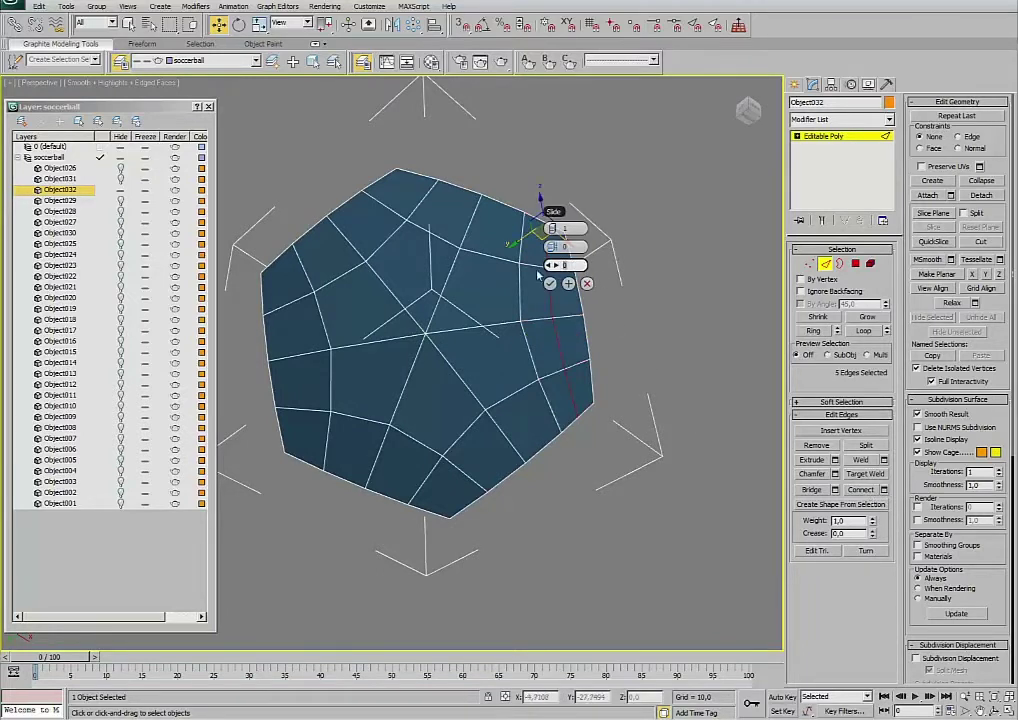
{"action": "left_click", "coordinate": [549, 283]}
Add connecting edge loops across the top and upper-left edge rings.
{"action": "left_click", "coordinate": [522, 248]}
{"action": "left_click", "coordinate": [814, 330]}
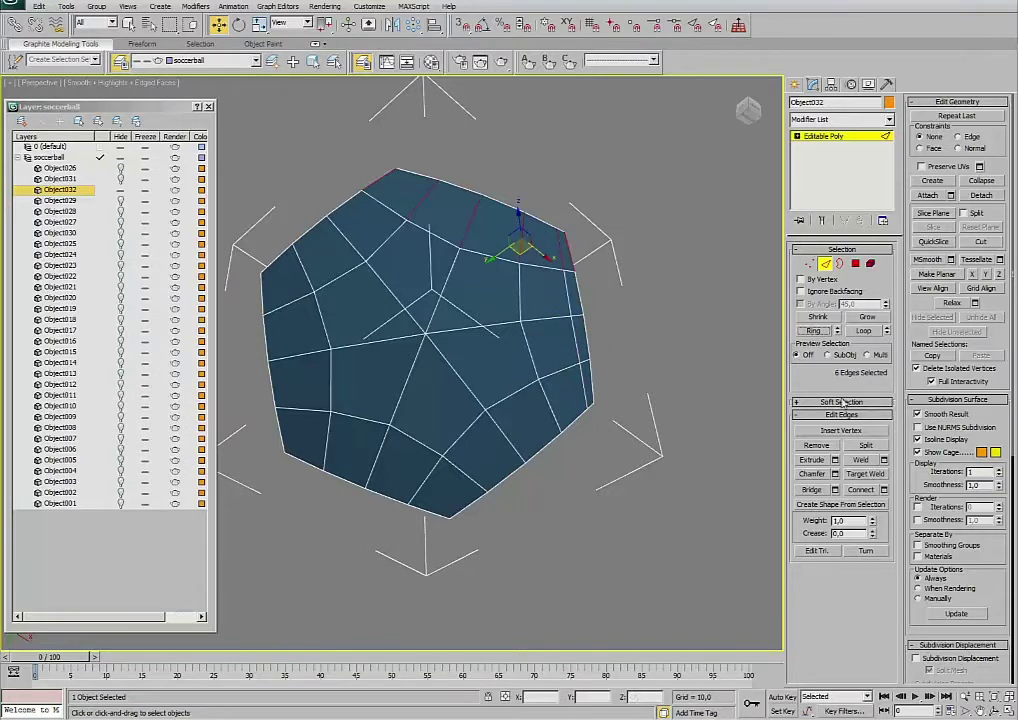
{"action": "left_click", "coordinate": [862, 490]}
{"action": "left_click", "coordinate": [355, 211]}
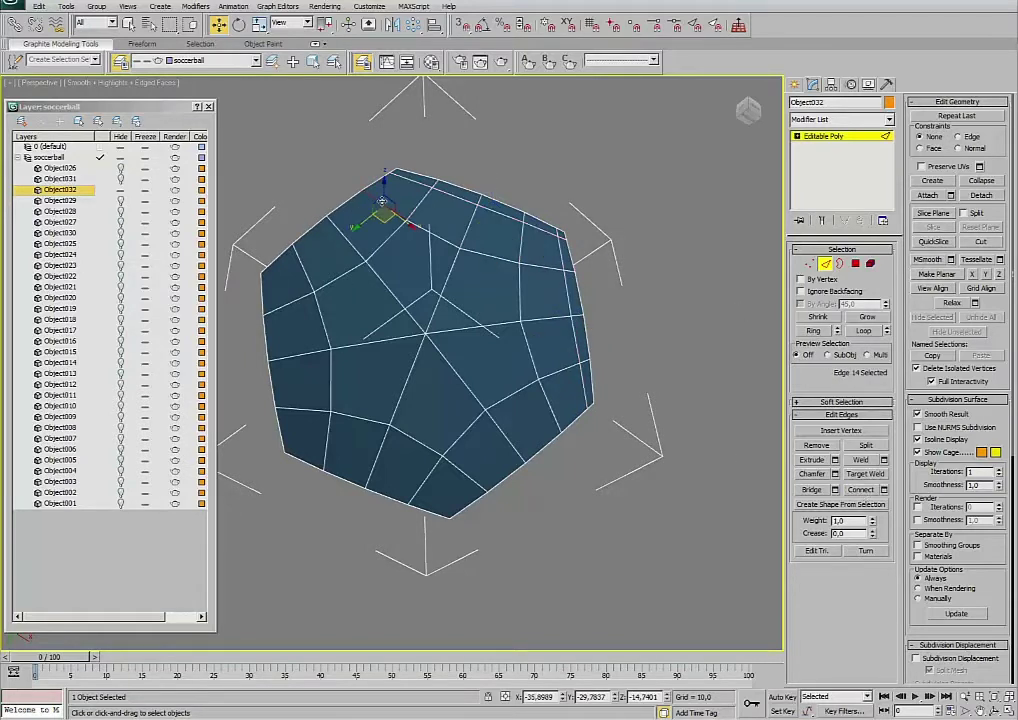
{"action": "left_click", "coordinate": [814, 330]}
{"action": "left_click", "coordinate": [883, 489]}
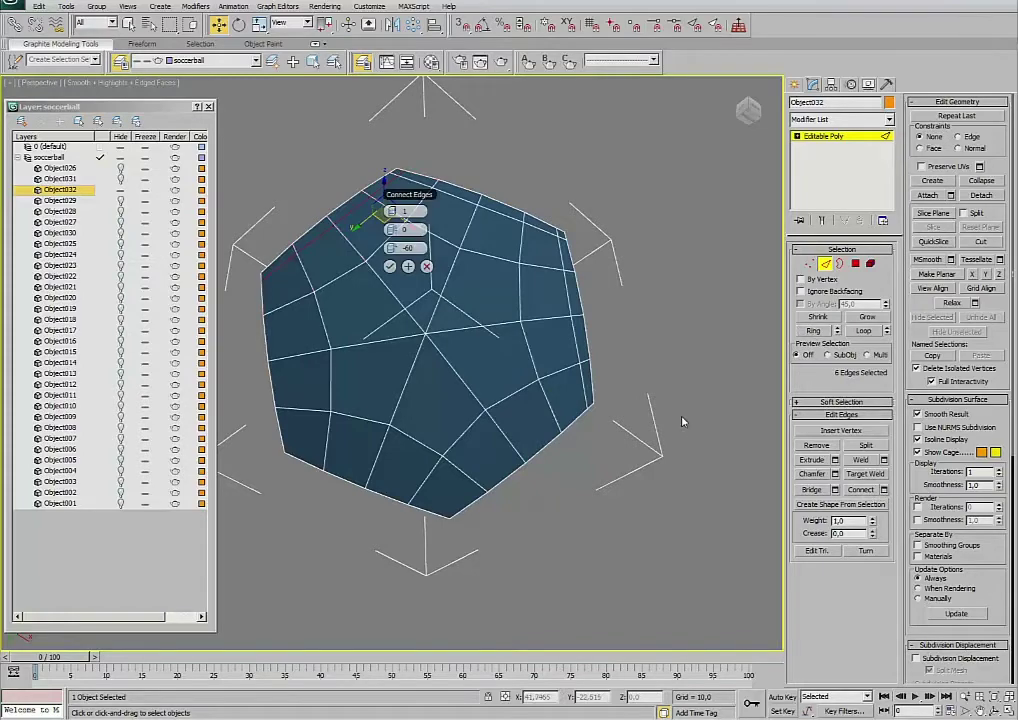
{"action": "left_click", "coordinate": [404, 270]}
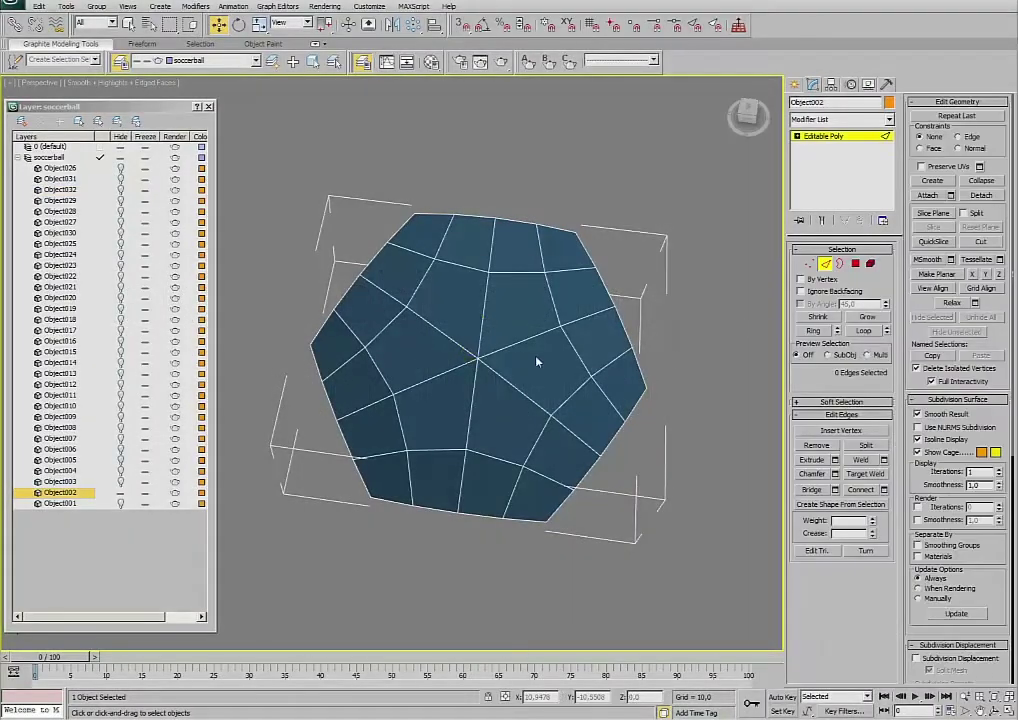
On Object002, connect the top edge ring with a new edge slid along it.
{"action": "left_click", "coordinate": [458, 238]}
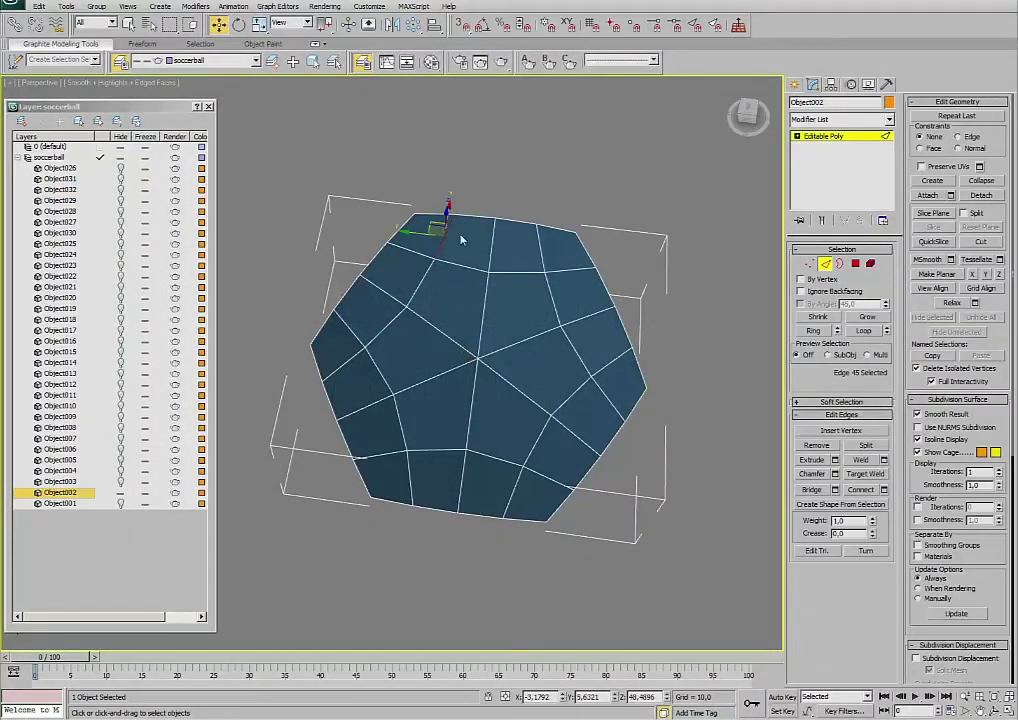
{"action": "left_click", "coordinate": [833, 330]}
{"action": "left_click", "coordinate": [883, 489]}
{"action": "left_click_drag", "start_coordinate": [737, 350], "coordinate": [702, 363]}
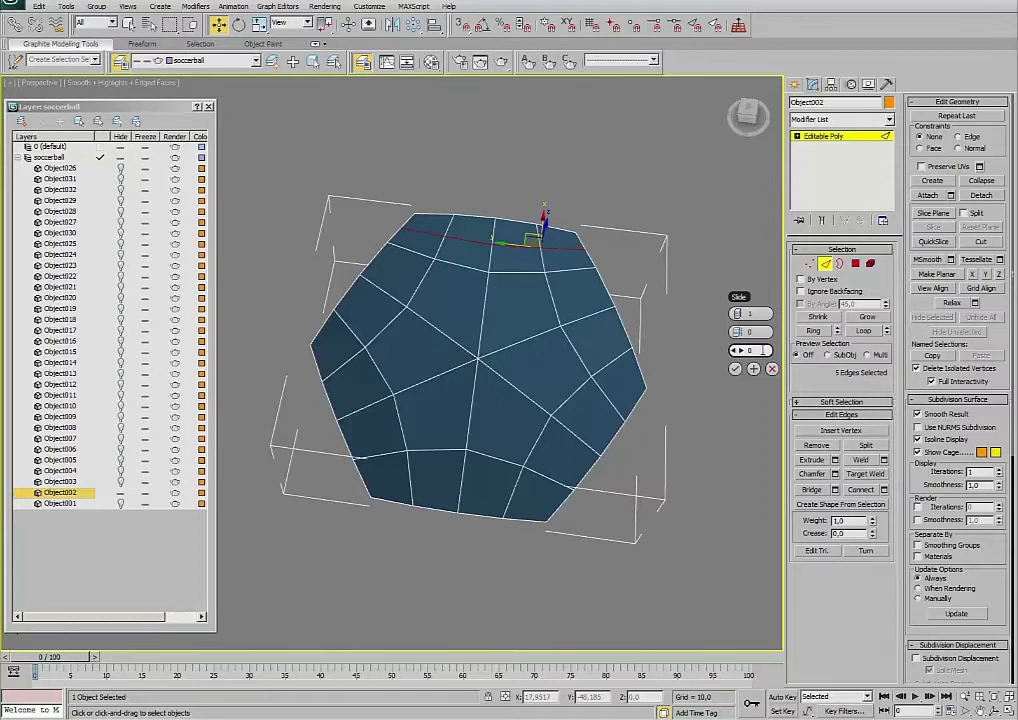
{"action": "left_click", "coordinate": [735, 369]}
Select right-side edges and a five-edge loop on Object002, then clear the selection.
{"action": "left_click", "coordinate": [566, 271]}
{"action": "left_click", "coordinate": [836, 333]}
{"action": "left_click", "coordinate": [836, 333]}
{"action": "left_click", "coordinate": [836, 333]}
{"action": "left_click", "coordinate": [836, 333]}
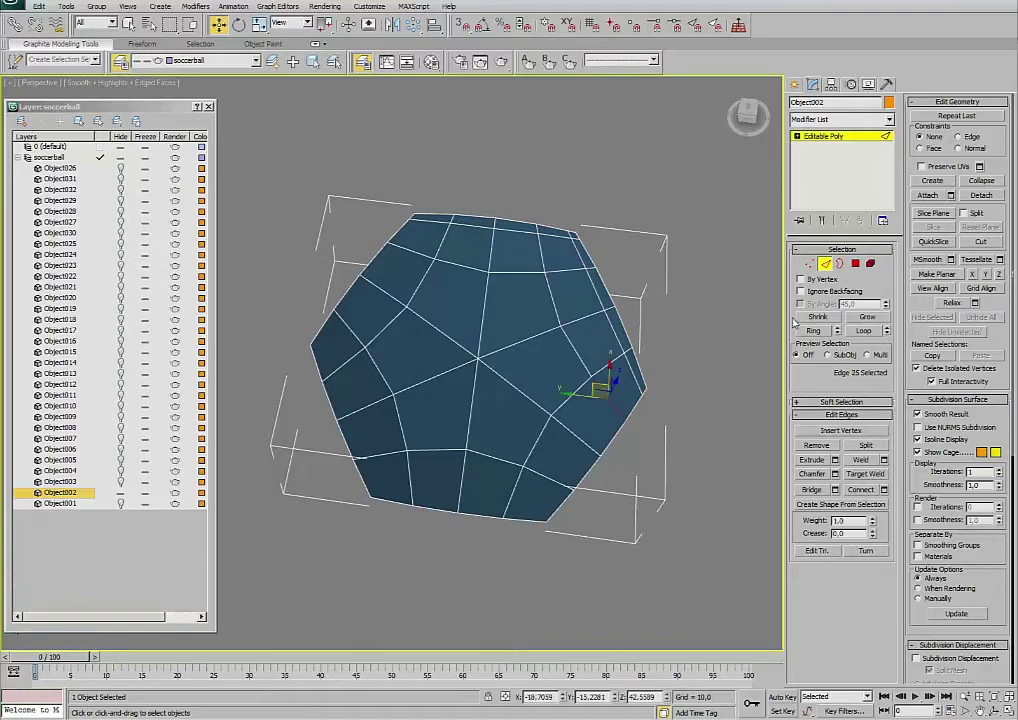
{"action": "left_click", "coordinate": [505, 484]}
{"action": "double_click", "coordinate": [515, 485]}
{"action": "left_click", "coordinate": [358, 400]}
Ring-select the left and upper-left edges, then clear the selection and hide Object002.
{"action": "left_click", "coordinate": [340, 348]}
{"action": "left_click", "coordinate": [814, 331]}
{"action": "left_click", "coordinate": [372, 270]}
{"action": "left_click", "coordinate": [814, 331]}
{"action": "left_click", "coordinate": [735, 470]}
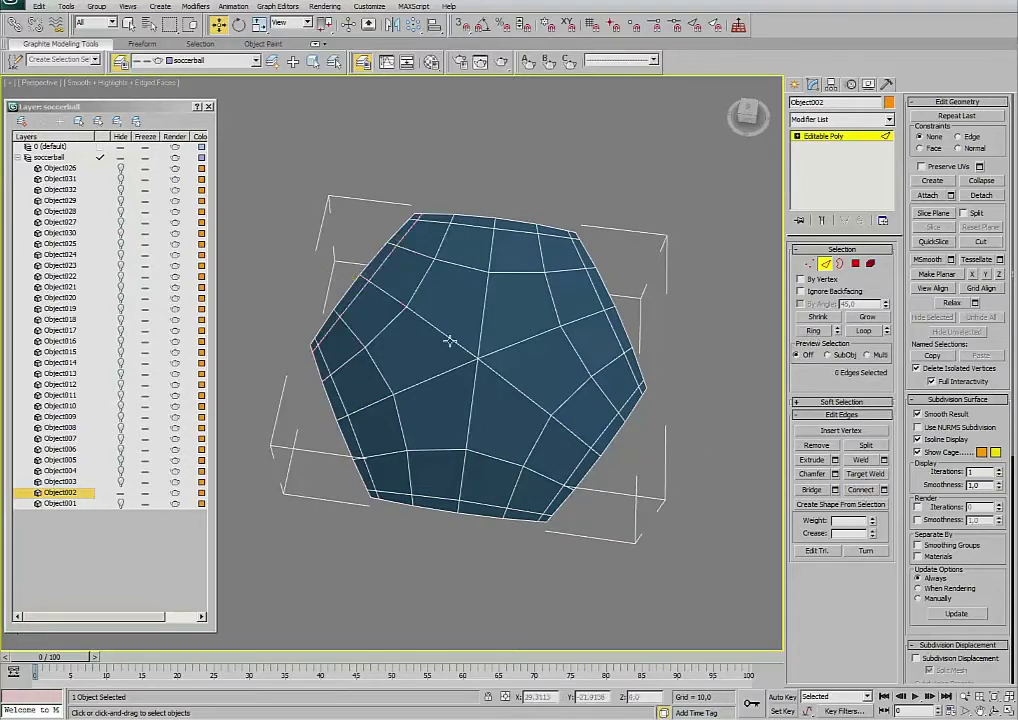
{"action": "left_click", "coordinate": [123, 497]}
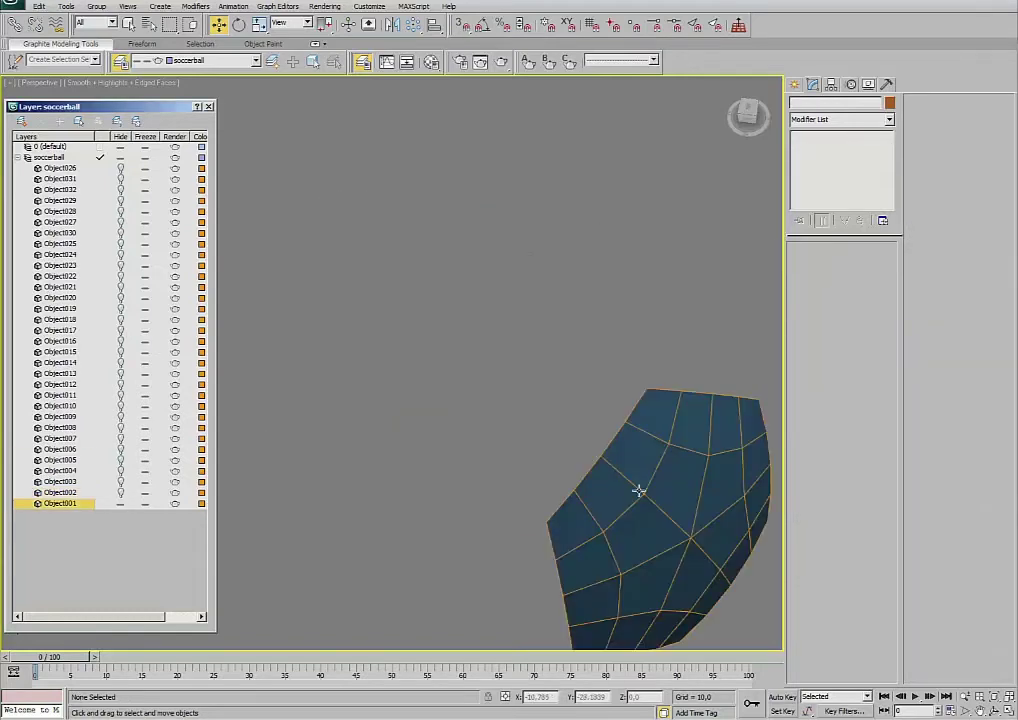
Select Object001 and connect its top edge ring with new edges.
{"action": "left_click", "coordinate": [630, 490]}
{"action": "key", "text": "z"}
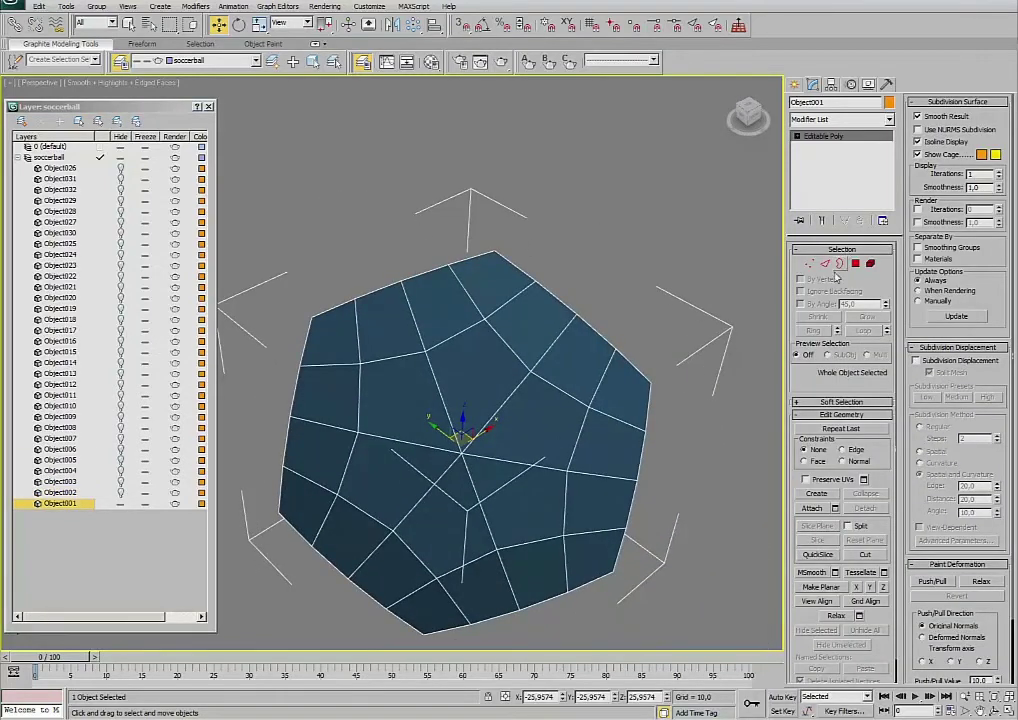
{"action": "key", "text": "2"}
{"action": "middle_click_drag", "start_coordinate": [548, 400], "coordinate": [454, 238], "text": "alt"}
{"action": "left_click", "coordinate": [454, 236]}
{"action": "key", "text": "alt+r"}
{"action": "left_click", "coordinate": [883, 490]}
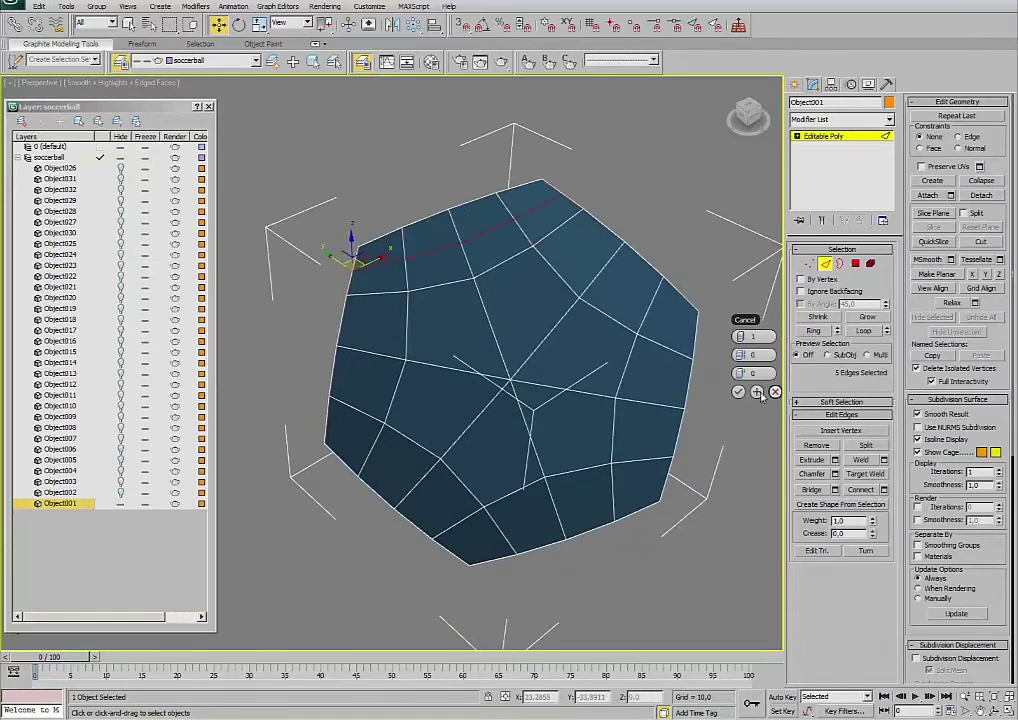
{"action": "left_click", "coordinate": [647, 400]}
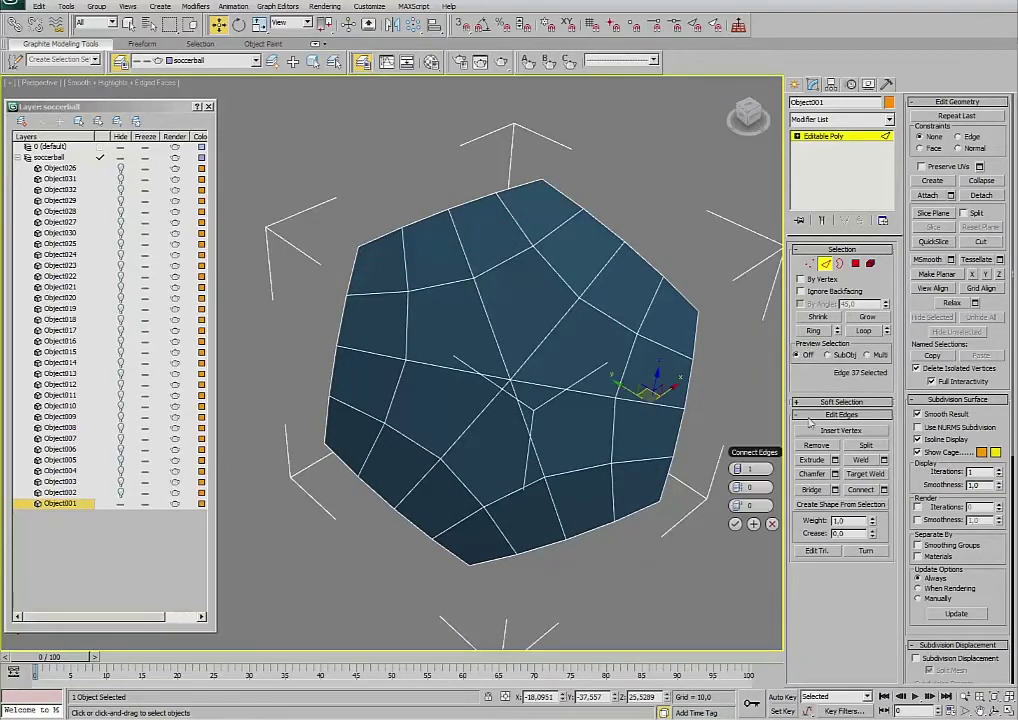
{"action": "left_click", "coordinate": [505, 217]}
{"action": "key", "text": "alt+r"}
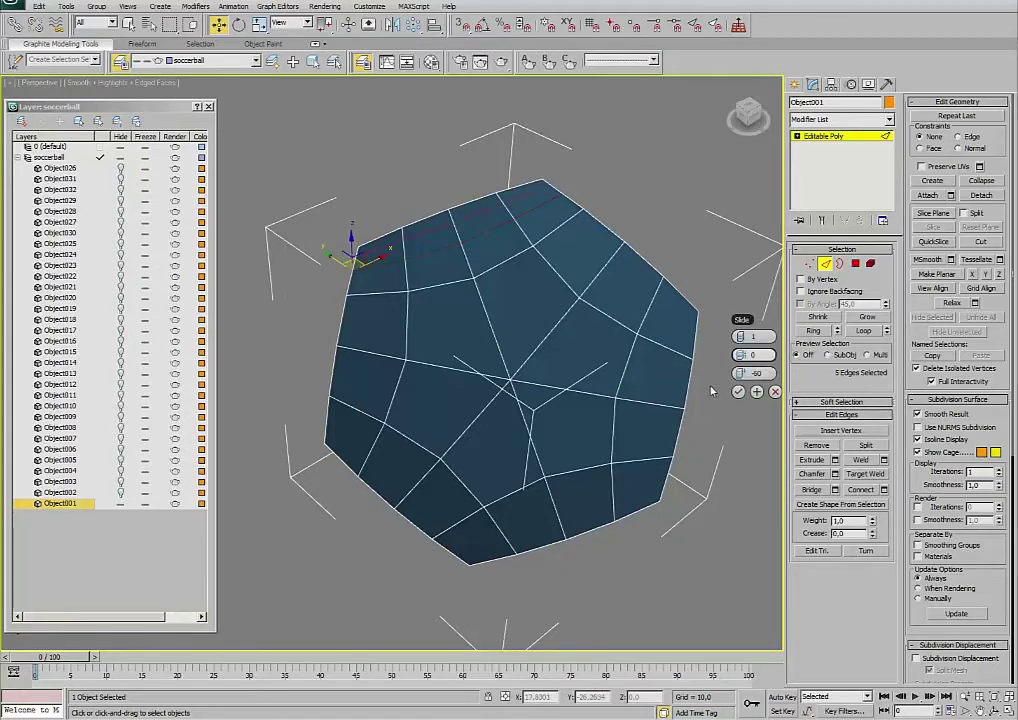
{"action": "left_click", "coordinate": [738, 391]}
Connect the bottom edge ring of Object001 with a new edge loop.
{"action": "left_click", "coordinate": [645, 310]}
{"action": "left_click", "coordinate": [645, 308]}
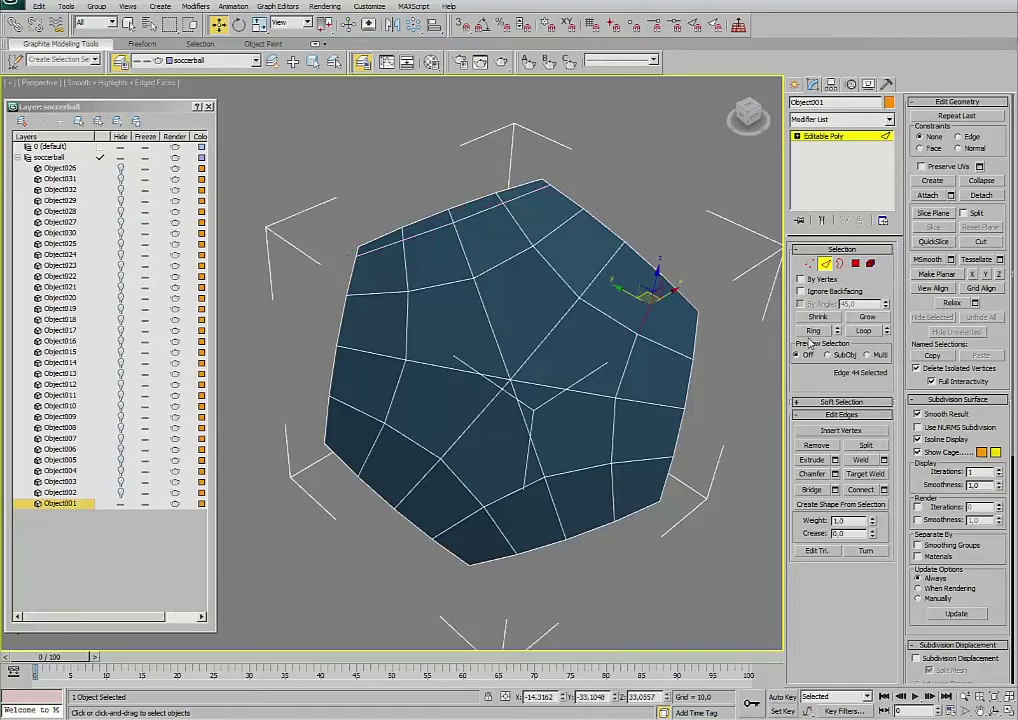
{"action": "left_click", "coordinate": [650, 465]}
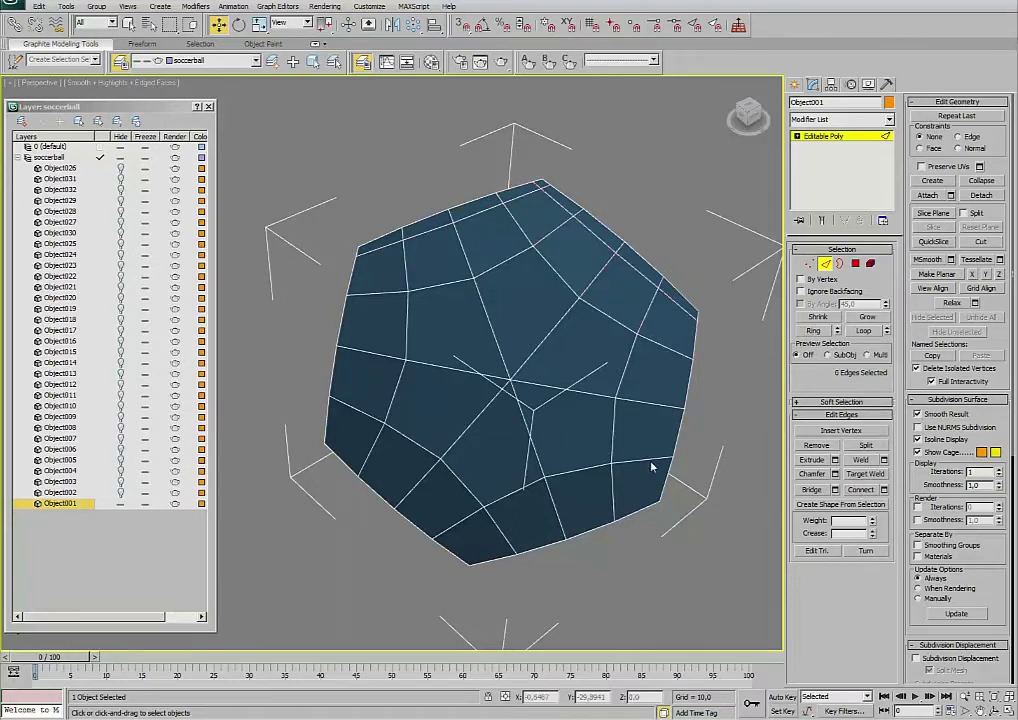
{"action": "left_click", "coordinate": [670, 440]}
{"action": "key", "text": "alt+l"}
{"action": "left_click", "coordinate": [605, 500]}
{"action": "left_click", "coordinate": [813, 330]}
{"action": "left_click", "coordinate": [861, 489]}
Ring-select an edge on the left side, then leave Edge sub-object mode.
{"action": "left_click", "coordinate": [462, 515]}
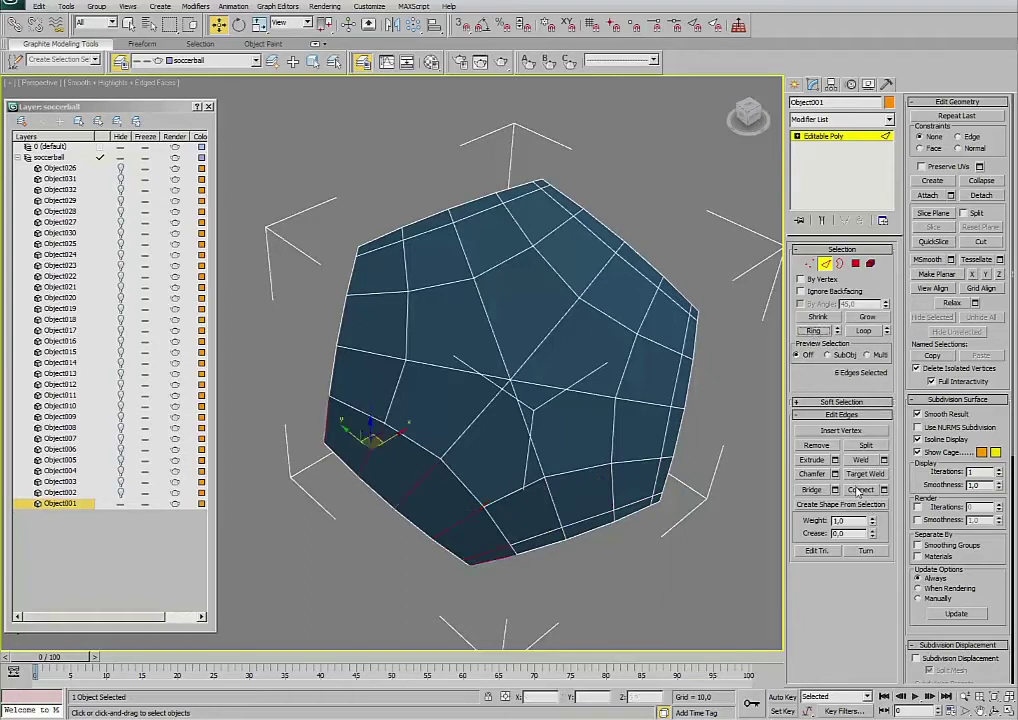
{"action": "left_click", "coordinate": [686, 540]}
{"action": "left_click", "coordinate": [356, 408]}
{"action": "left_click", "coordinate": [813, 330]}
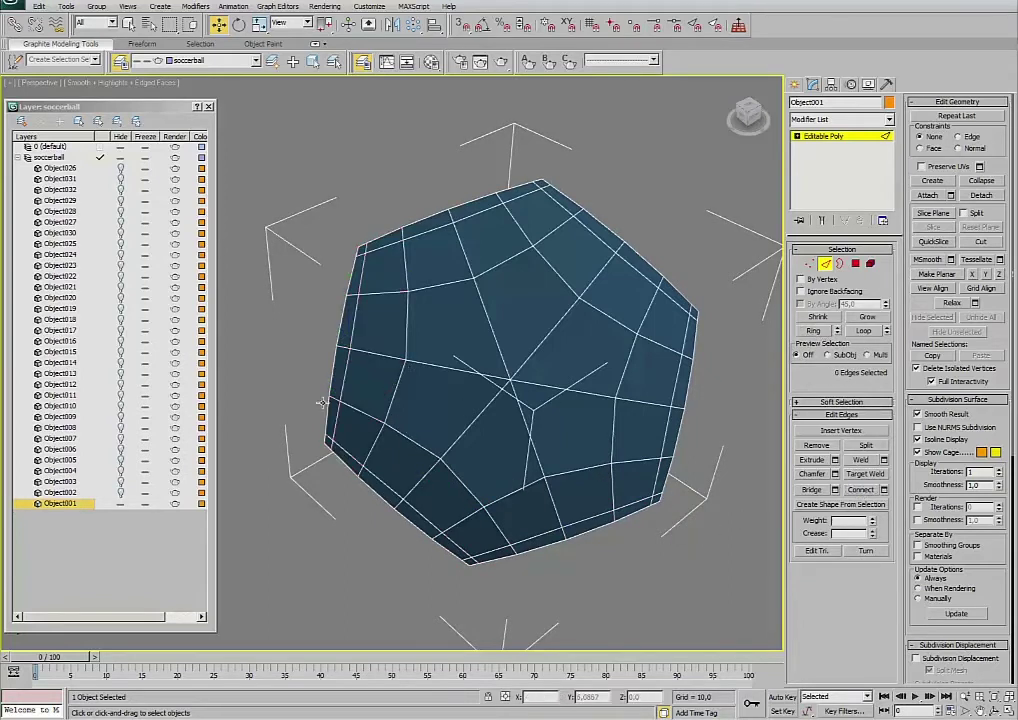
{"action": "left_click", "coordinate": [825, 264]}
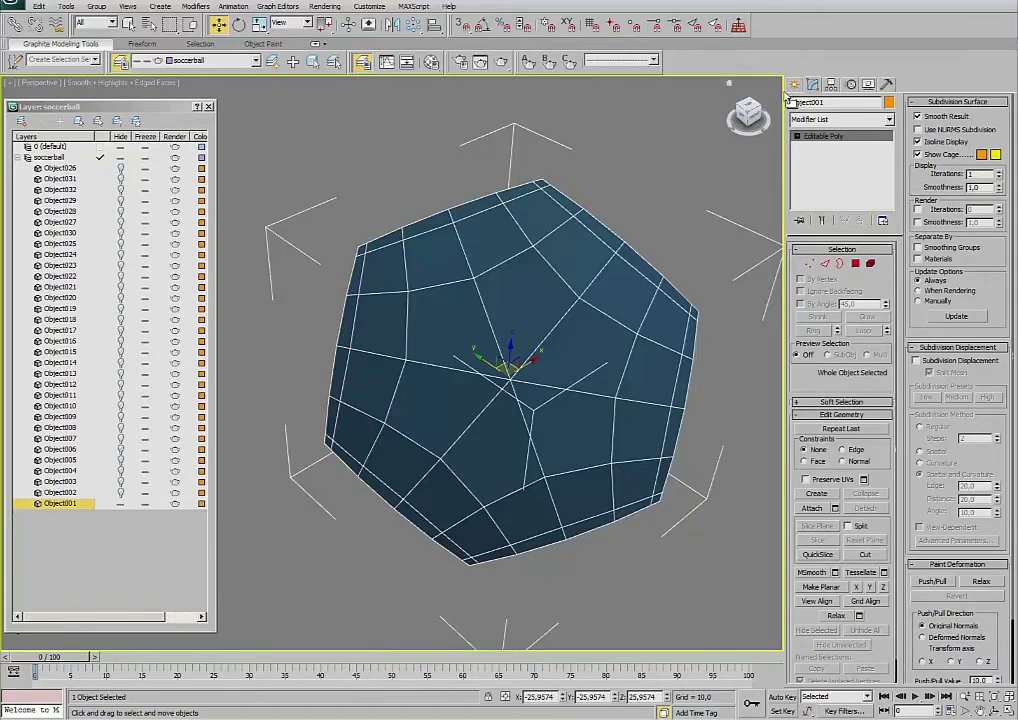
Unhide all the ball panels and select a pentagon panel near the top.
{"action": "left_click", "coordinate": [797, 84]}
{"action": "right_click", "coordinate": [627, 203]}
{"action": "left_click", "coordinate": [645, 148]}
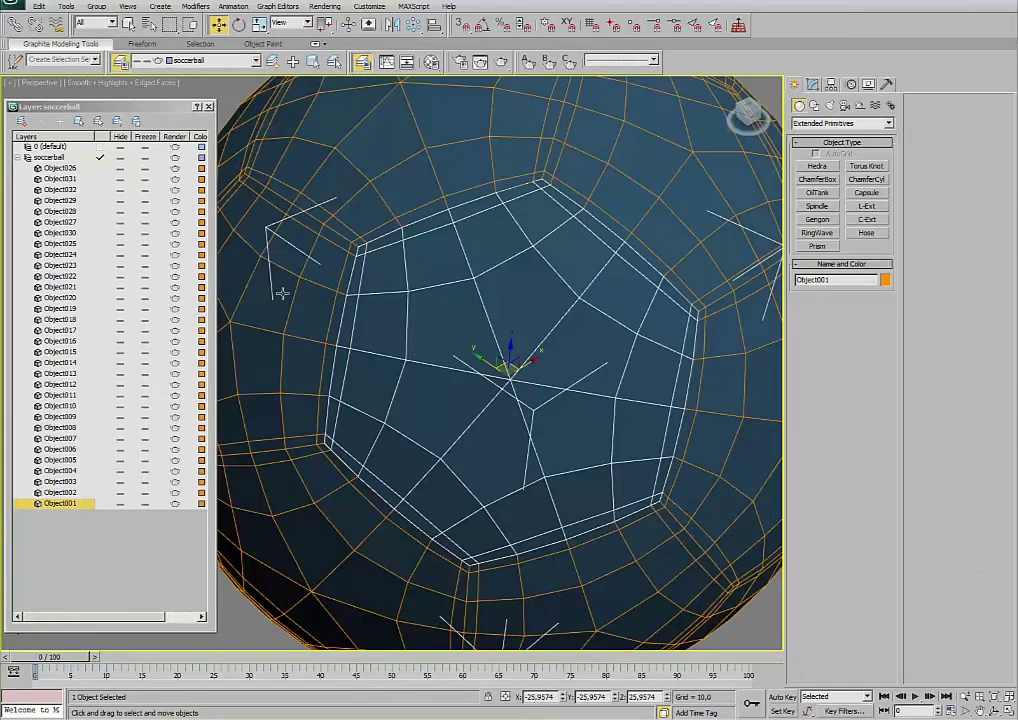
{"action": "left_click", "coordinate": [208, 106]}
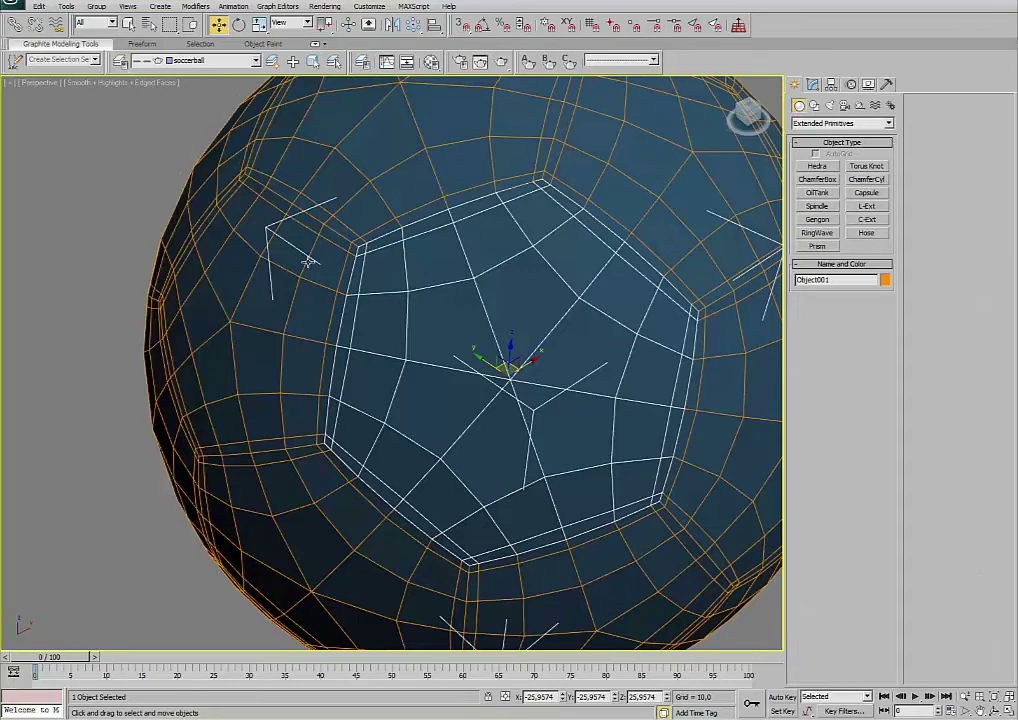
{"action": "scroll", "coordinate": [445, 411], "scroll_direction": "down", "scroll_amount": 5}
{"action": "left_click", "coordinate": [677, 470]}
{"action": "left_click", "coordinate": [493, 254]}
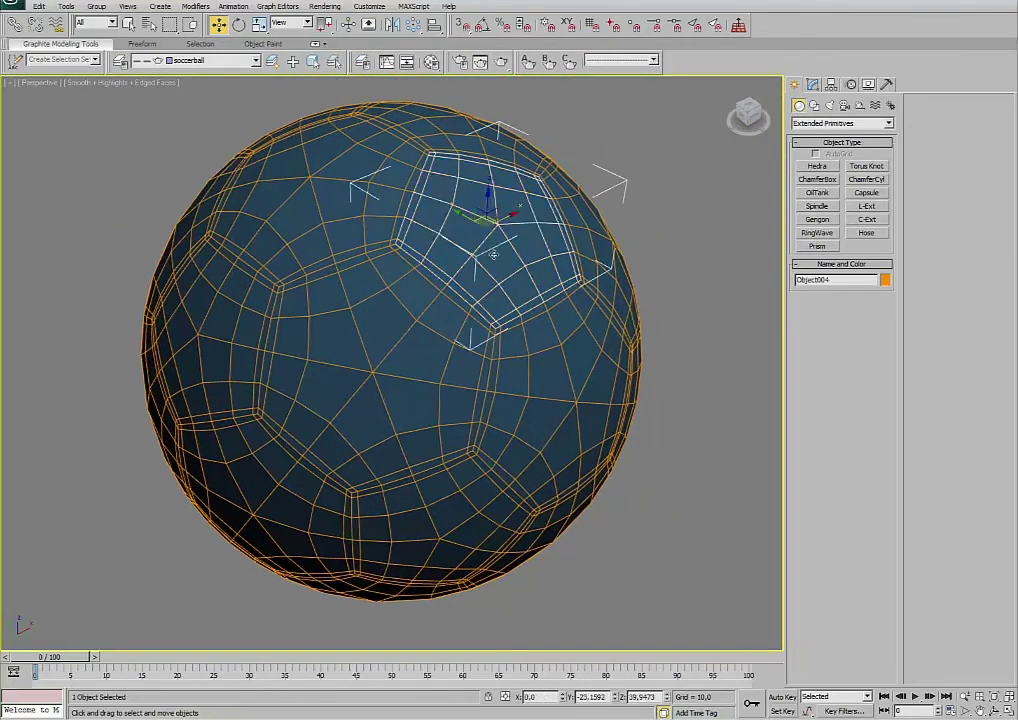
Add a trial MeshSmooth to the panel, then delete it from the stack.
{"action": "left_click", "coordinate": [813, 84]}
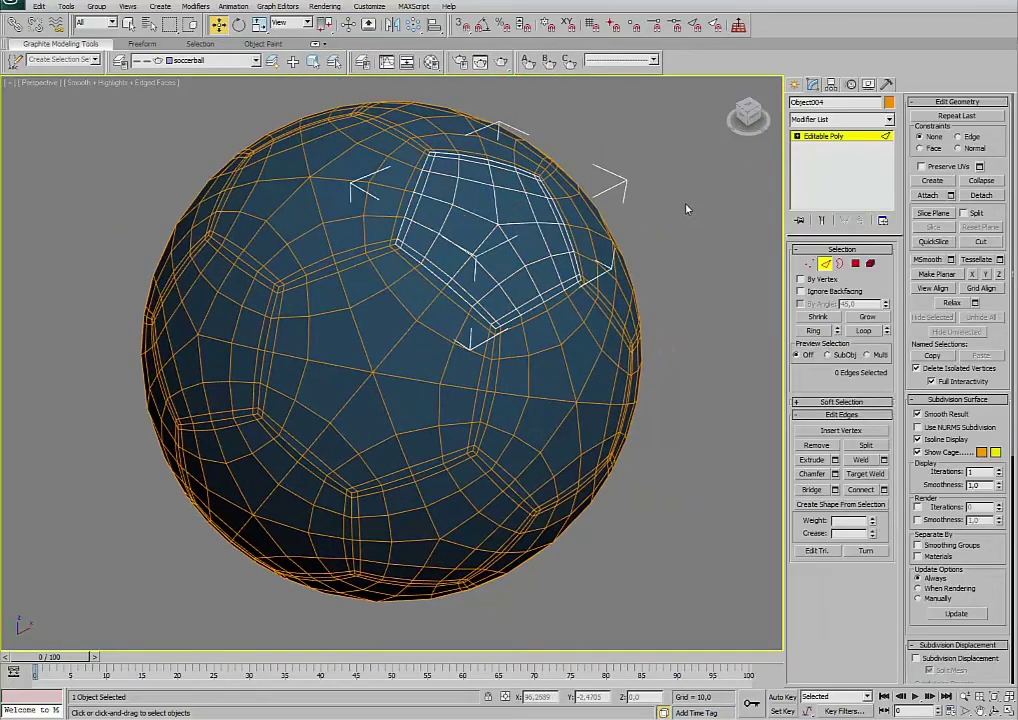
{"action": "left_click", "coordinate": [827, 120]}
{"action": "left_click", "coordinate": [845, 631]}
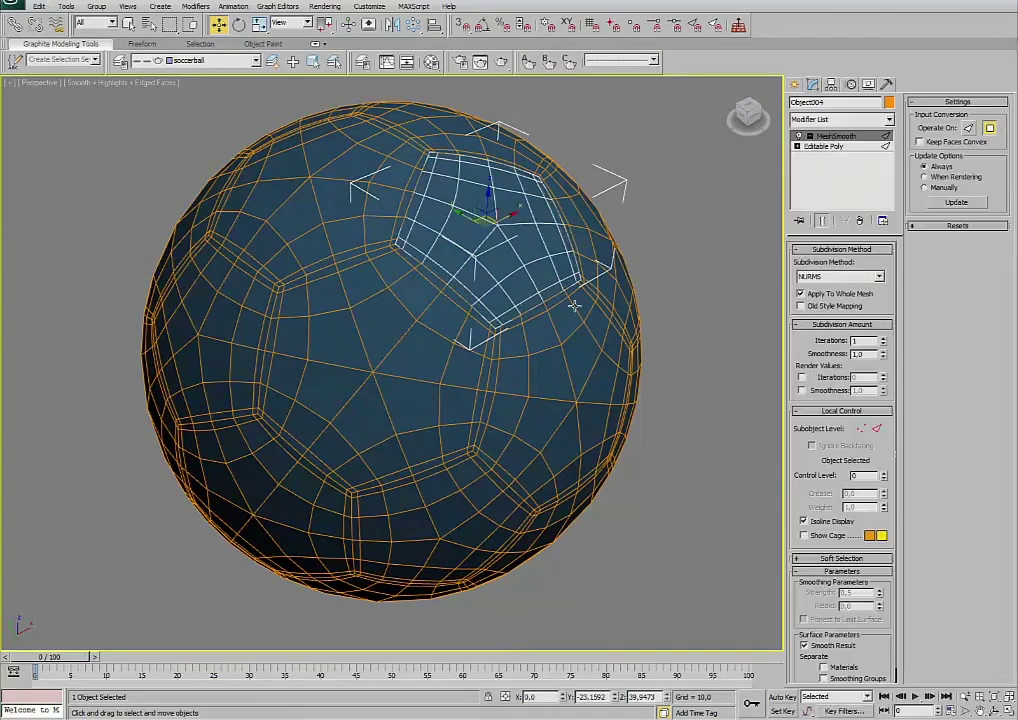
{"action": "scroll", "coordinate": [580, 357], "scroll_direction": "up", "scroll_amount": 3}
{"action": "scroll", "coordinate": [530, 454], "scroll_direction": "up", "scroll_amount": 3}
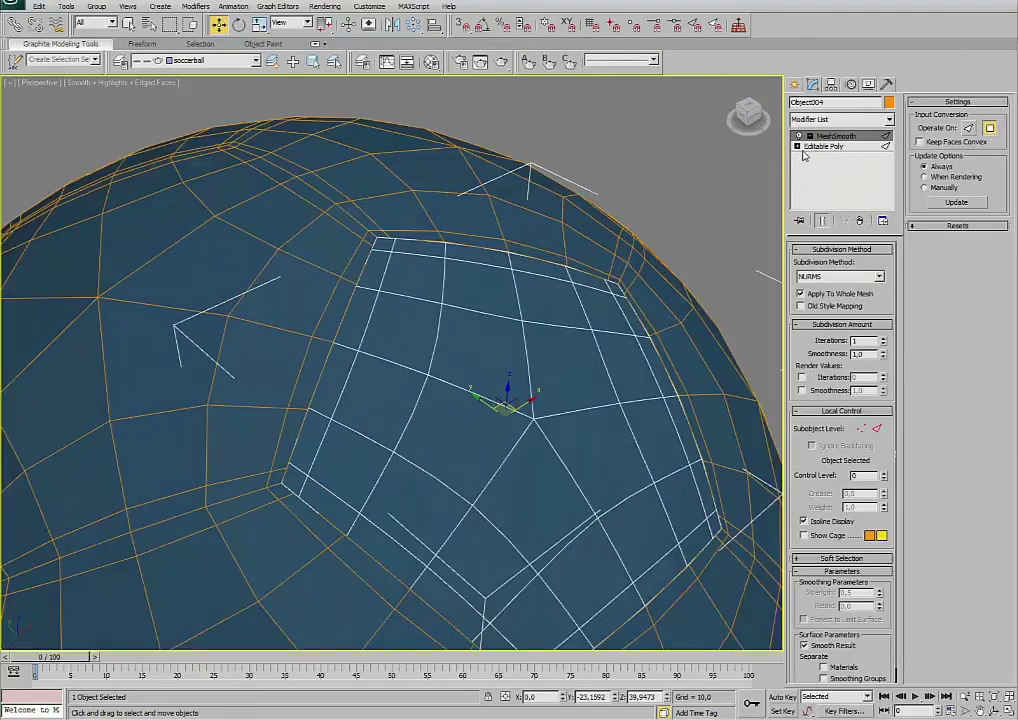
{"action": "right_click", "coordinate": [830, 137]}
{"action": "left_click", "coordinate": [851, 141]}
Leave Edge sub-object mode and open the Attach List for Object004.
{"action": "scroll", "coordinate": [680, 340], "scroll_direction": "down", "scroll_amount": 2}
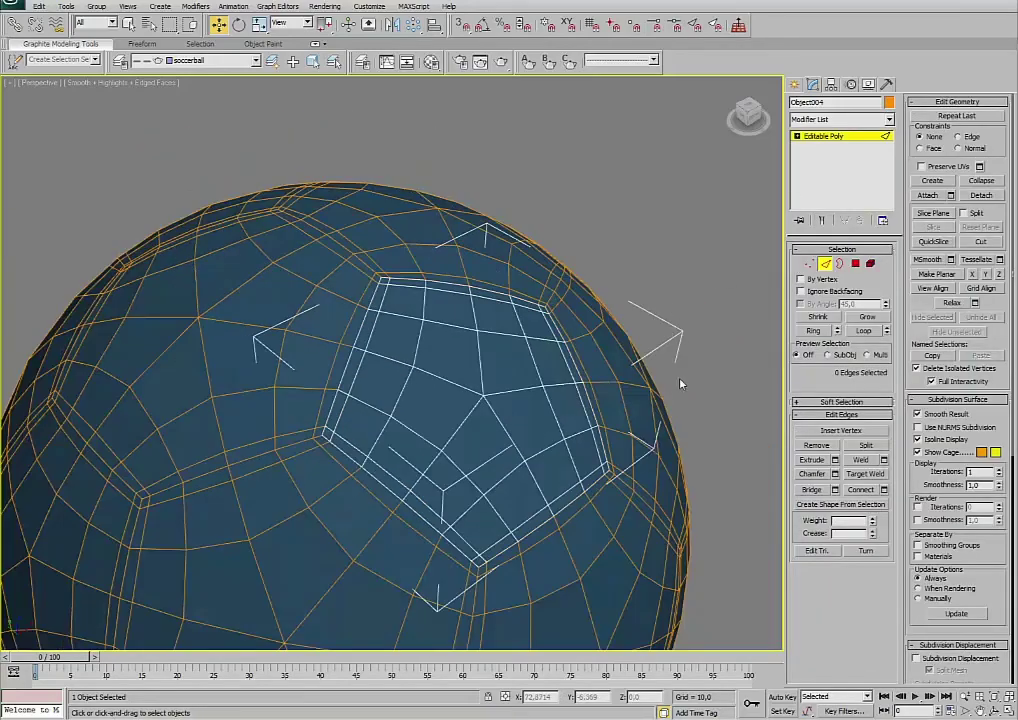
{"action": "scroll", "coordinate": [678, 369], "scroll_direction": "down", "scroll_amount": 2}
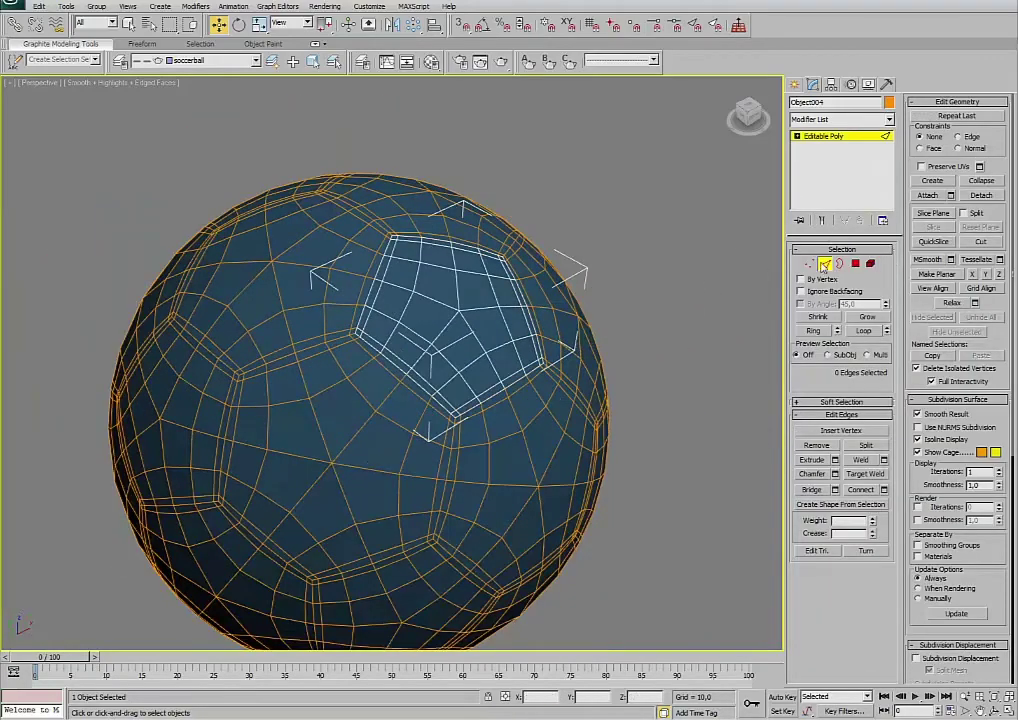
{"action": "left_click", "coordinate": [824, 264]}
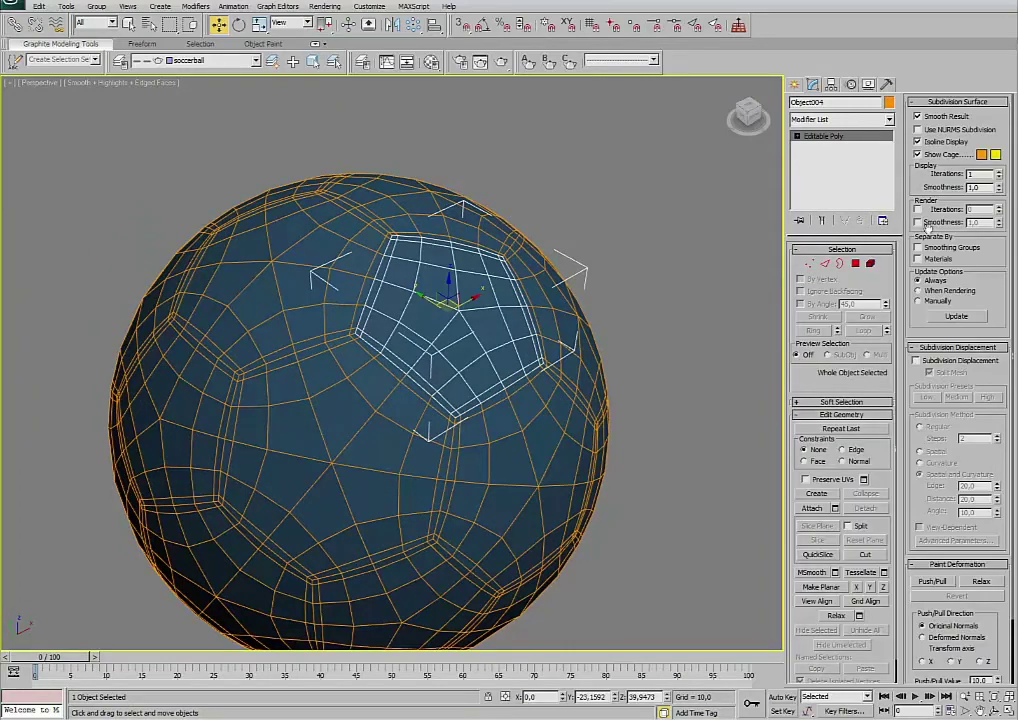
{"action": "left_click", "coordinate": [835, 509]}
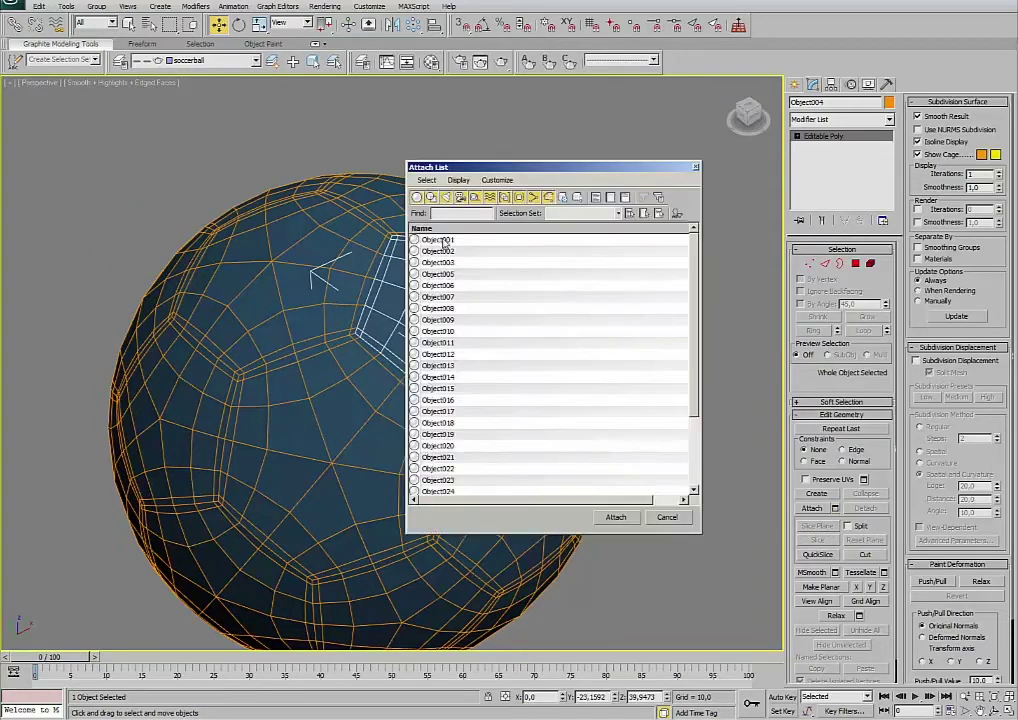
Attach every listed panel into Object004.
{"action": "left_click", "coordinate": [443, 243]}
{"action": "scroll", "coordinate": [470, 488], "scroll_direction": "down", "scroll_amount": 3}
{"action": "left_click", "coordinate": [438, 480], "text": "shift"}
{"action": "left_click", "coordinate": [615, 517]}
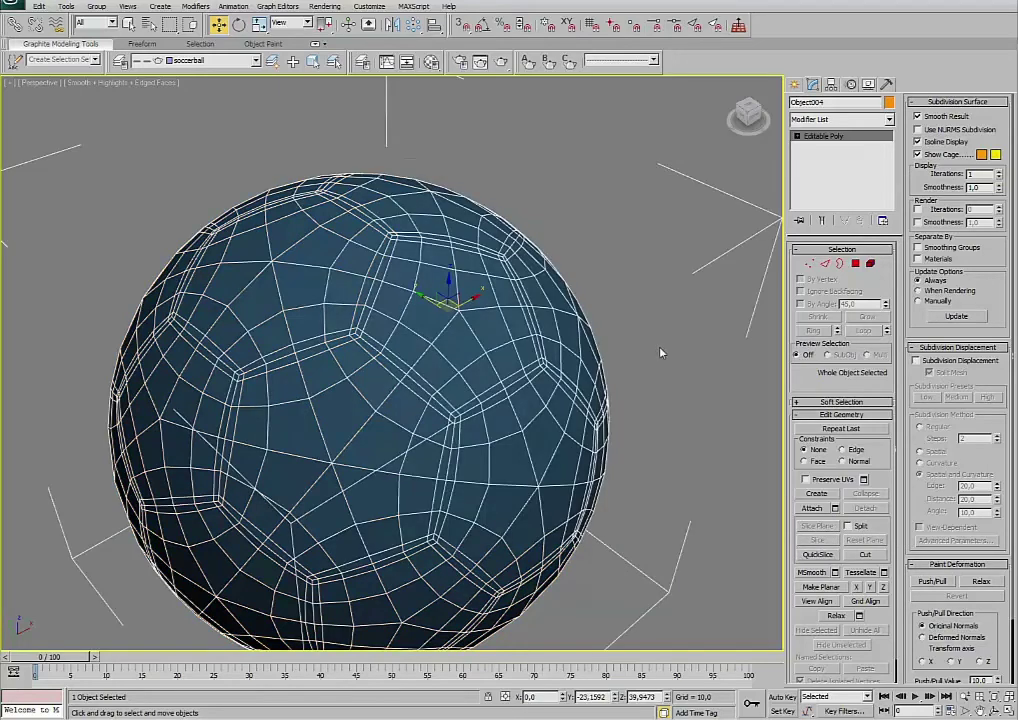
Centre Object004's pivot using Affect Pivot Only > Center to Object.
{"action": "left_click", "coordinate": [831, 84]}
{"action": "left_click", "coordinate": [842, 165]}
{"action": "left_click", "coordinate": [842, 231]}
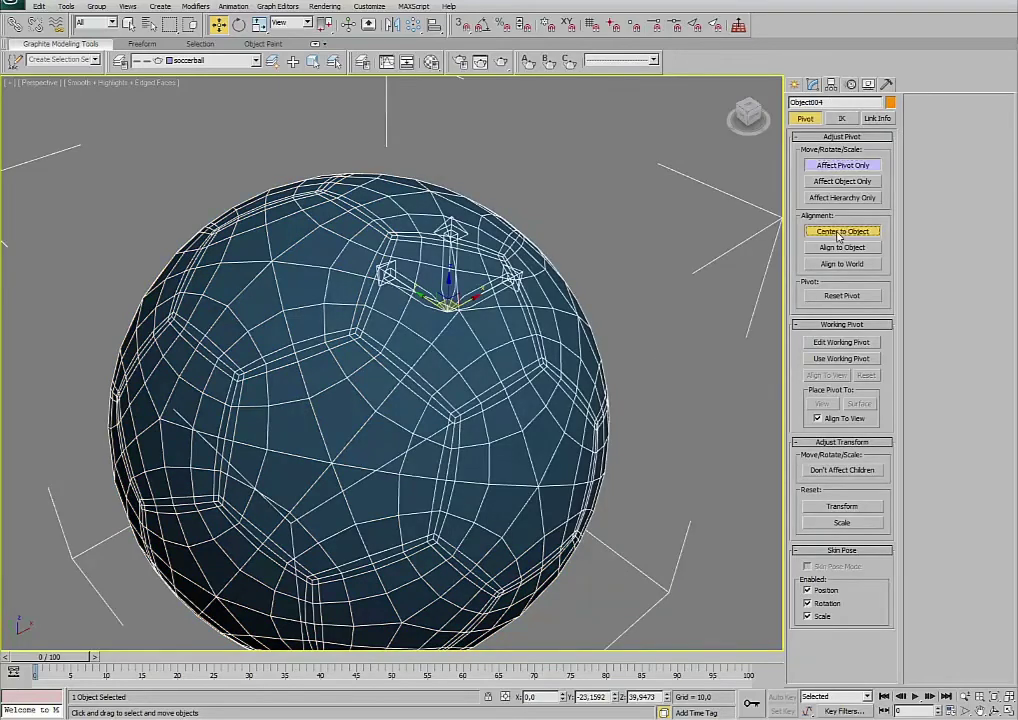
{"action": "left_click", "coordinate": [845, 166]}
{"action": "left_click", "coordinate": [812, 84]}
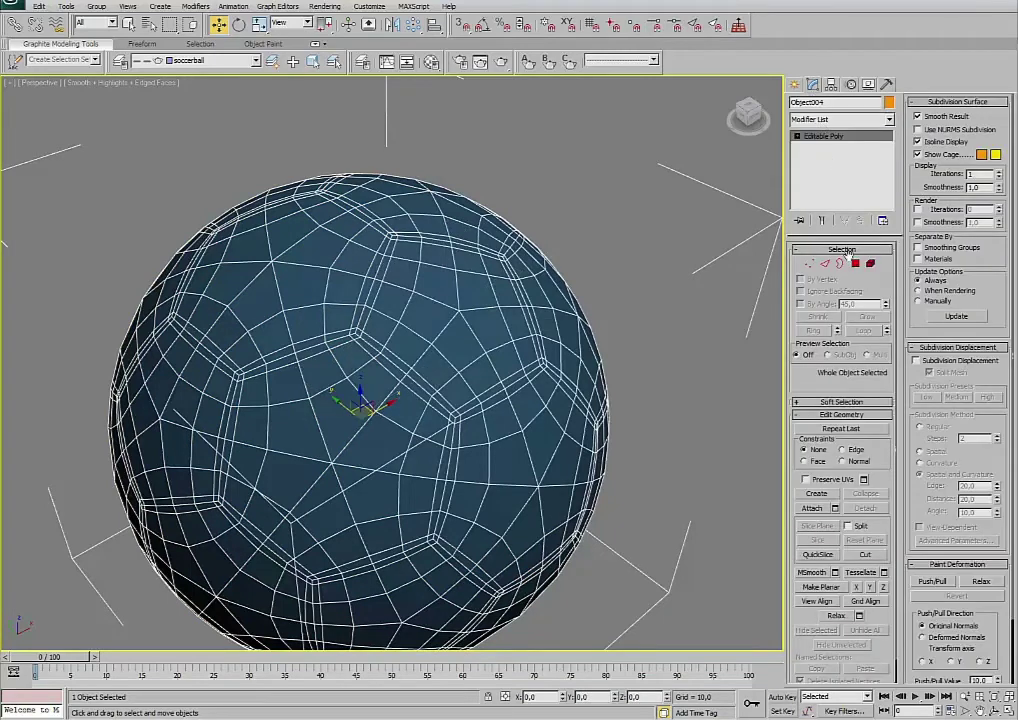
Select all 1614 polygons of the ball in Polygon mode.
{"action": "key", "text": "4"}
{"action": "key", "text": "ctrl+a"}
{"action": "scroll", "coordinate": [536, 263], "scroll_direction": "down", "scroll_amount": 2}
{"action": "scroll", "coordinate": [628, 205], "scroll_direction": "down", "scroll_amount": 3}
{"action": "left_click", "coordinate": [628, 205]}
{"action": "left_click_drag", "start_coordinate": [604, 198], "coordinate": [184, 580]}
{"action": "scroll", "coordinate": [390, 340], "scroll_direction": "up", "scroll_amount": 4}
{"action": "scroll", "coordinate": [725, 195], "scroll_direction": "up", "scroll_amount": 1}
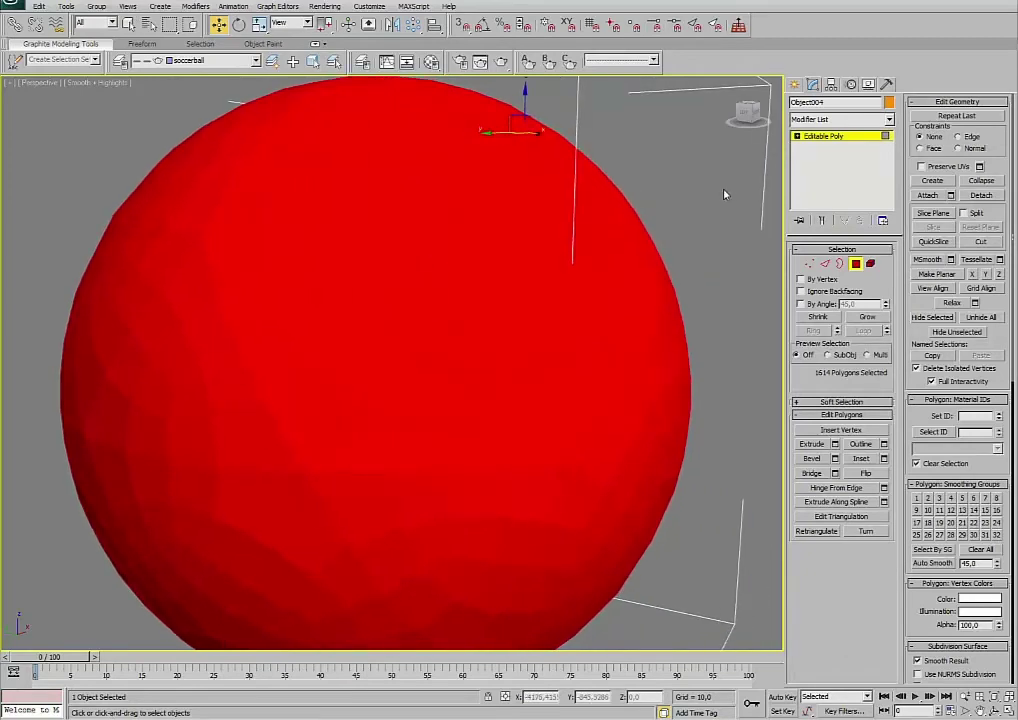
Reselect all 1614 polygons, frame the ball, and add a MeshSmooth modifier.
{"action": "left_click", "coordinate": [460, 270]}
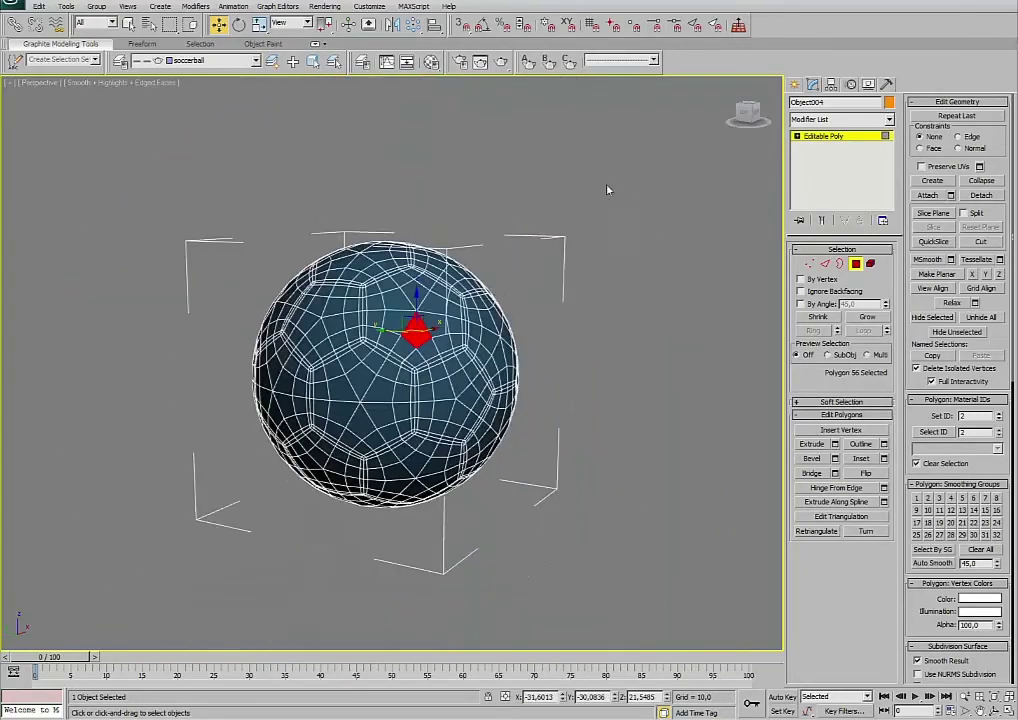
{"action": "left_click_drag", "start_coordinate": [607, 190], "coordinate": [179, 536]}
{"action": "key", "text": "z"}
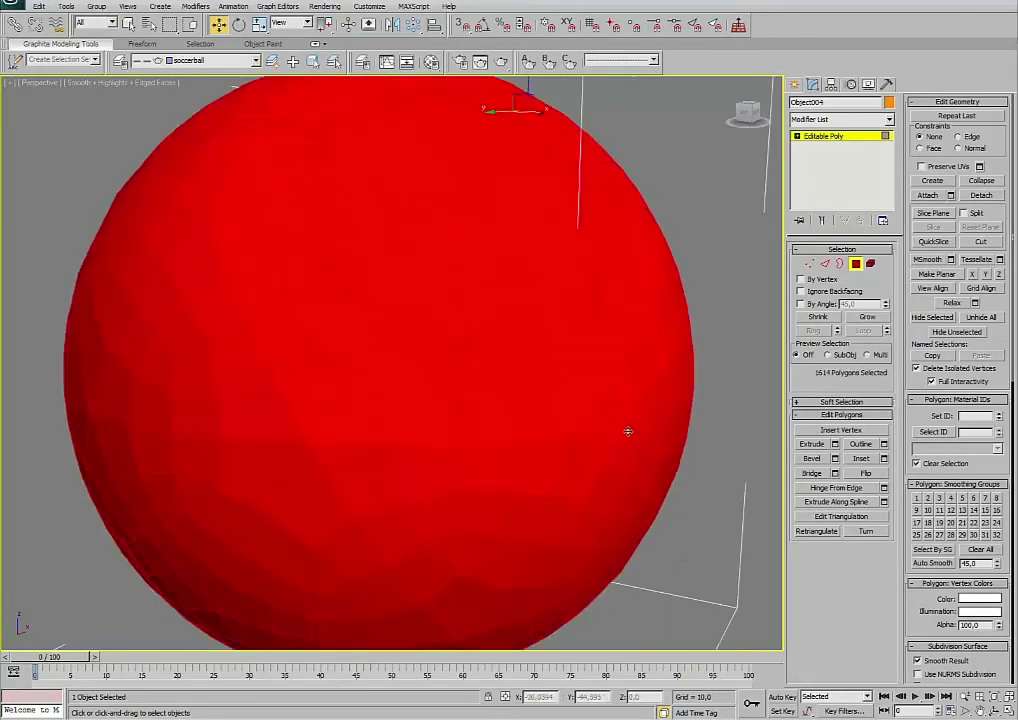
{"action": "left_click", "coordinate": [842, 119]}
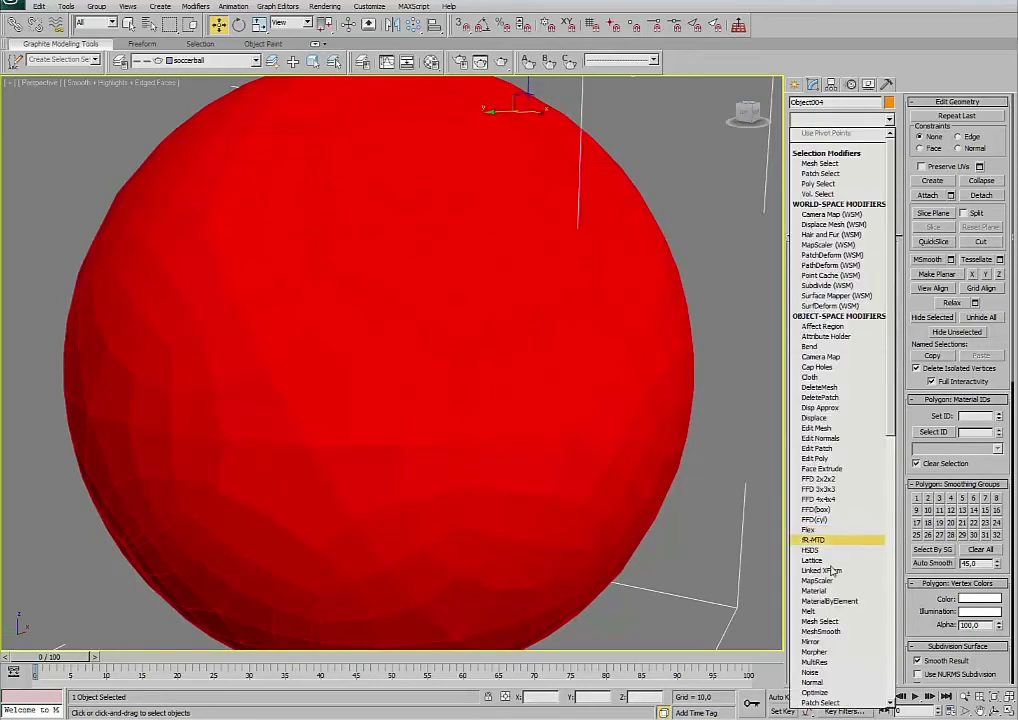
{"action": "left_click", "coordinate": [822, 631]}
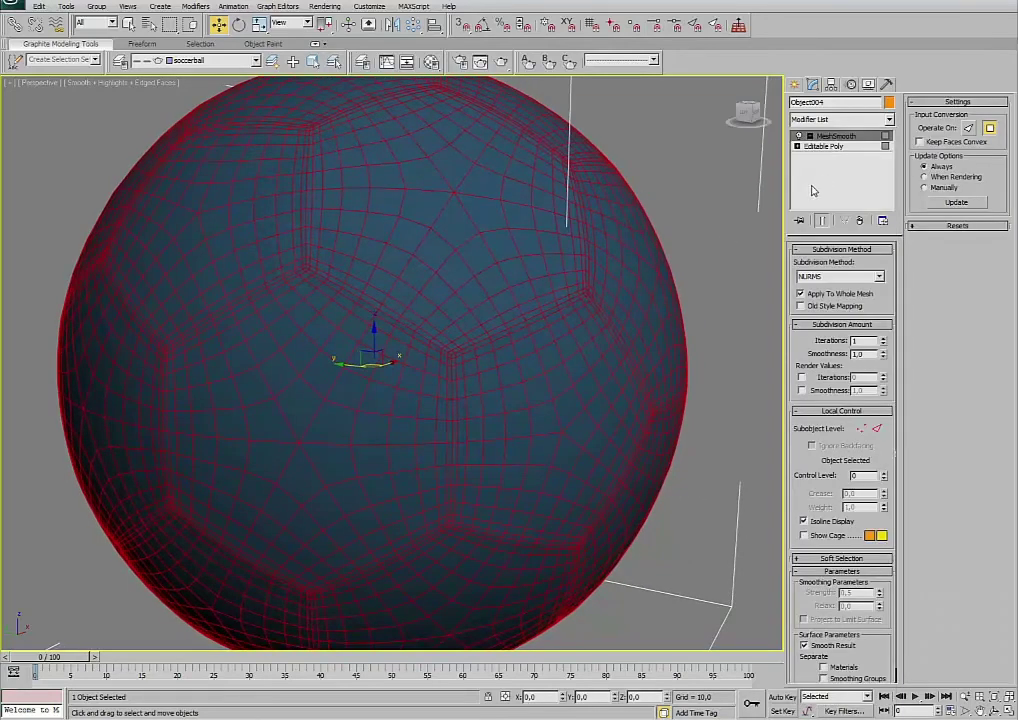
Extrude the selected polygons outward with an Extrude Height of 0.5.
{"action": "left_click", "coordinate": [826, 147]}
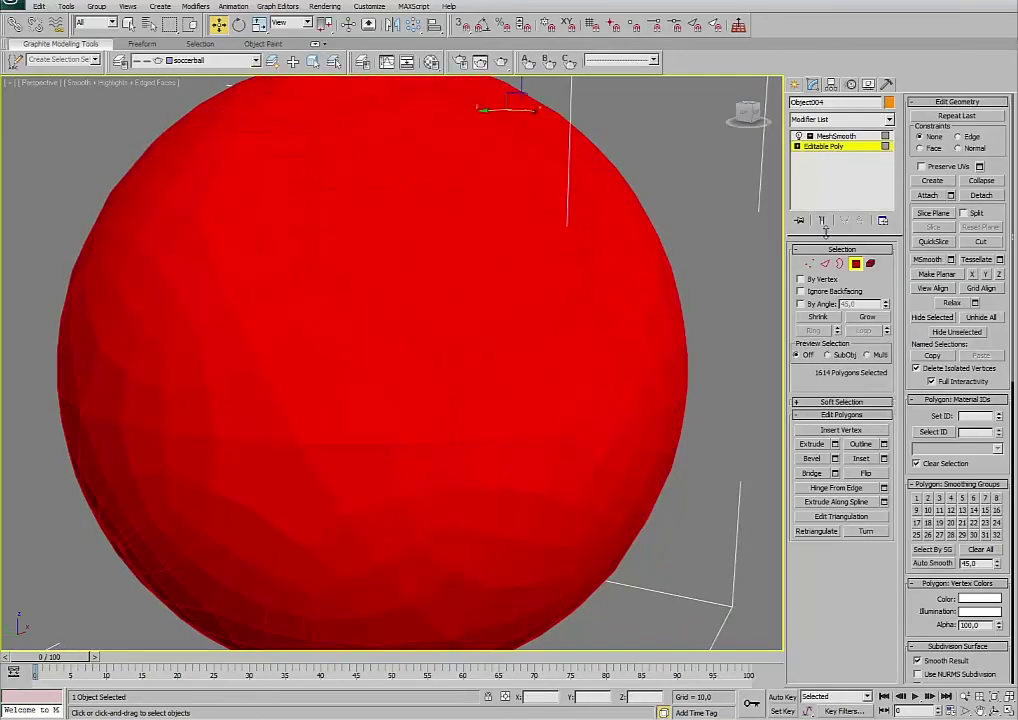
{"action": "left_click", "coordinate": [835, 443]}
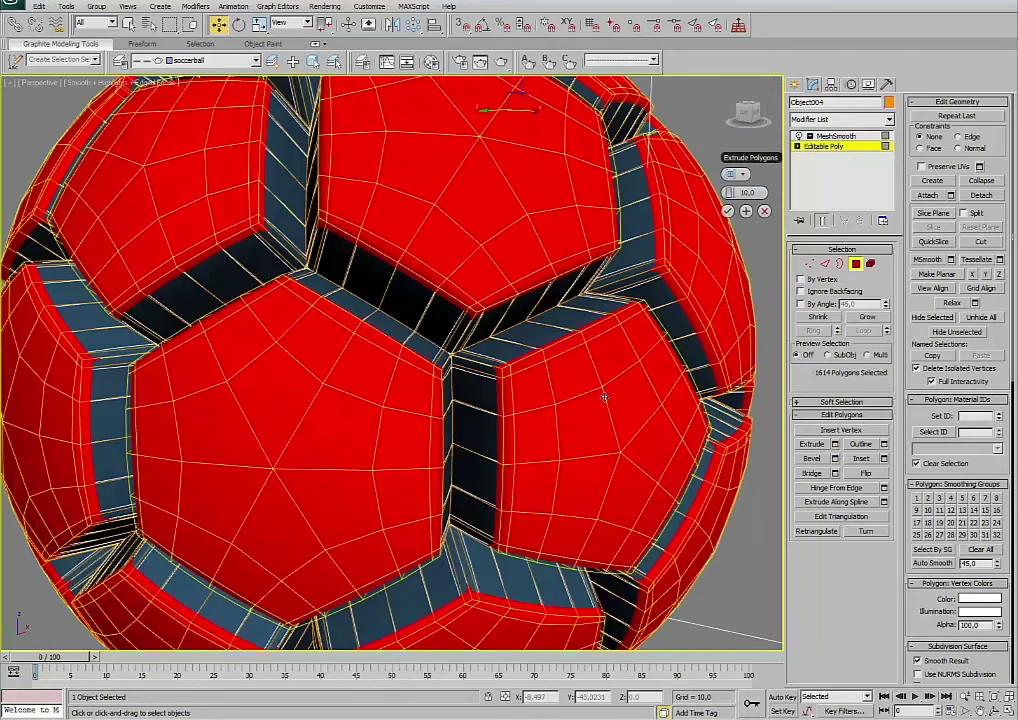
{"action": "scroll", "coordinate": [617, 302], "scroll_direction": "down", "scroll_amount": 2}
{"action": "scroll", "coordinate": [652, 425], "scroll_direction": "up", "scroll_amount": 6}
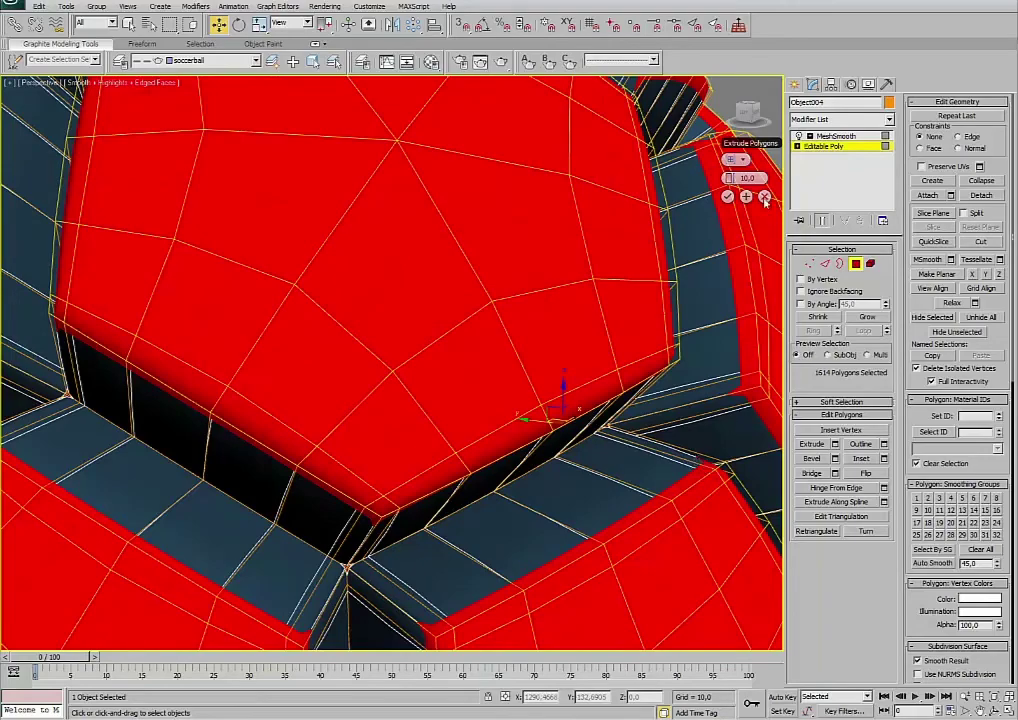
{"action": "left_click_drag", "start_coordinate": [740, 178], "coordinate": [691, 191]}
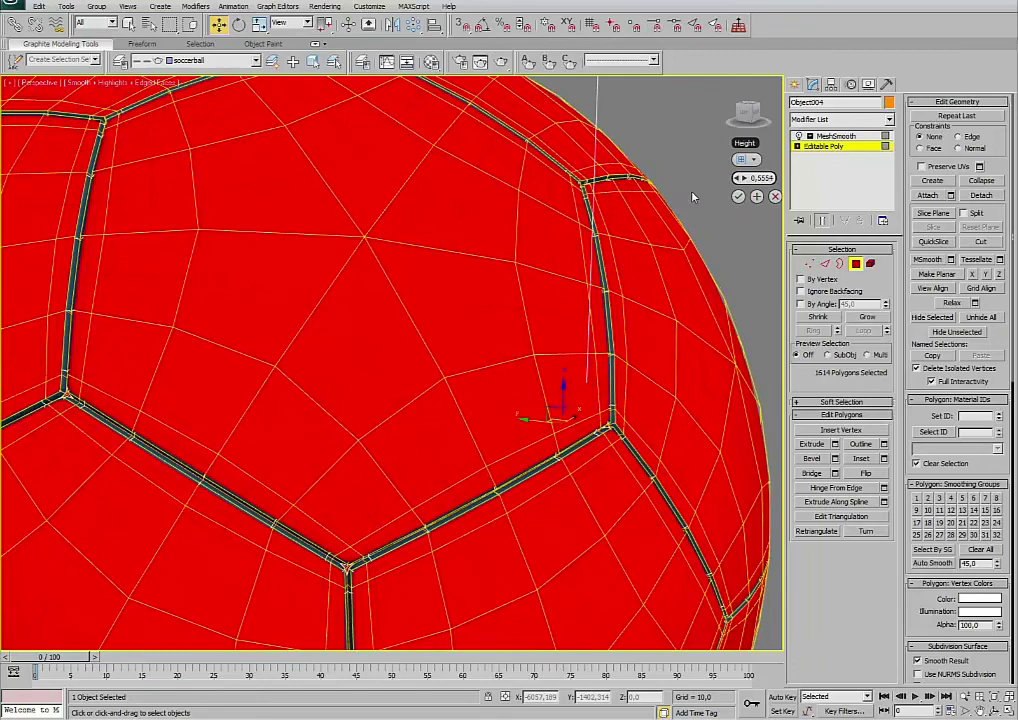
{"action": "type", "text": "0,5"}
{"action": "key", "text": "Return"}
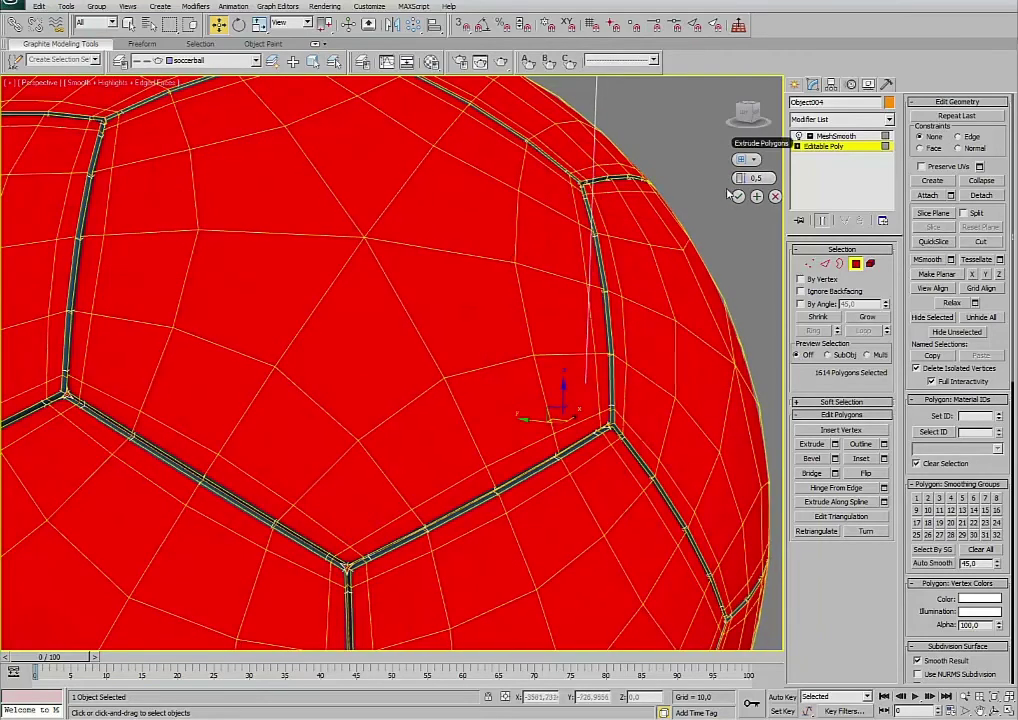
{"action": "left_click", "coordinate": [738, 196]}
{"action": "left_click", "coordinate": [727, 216]}
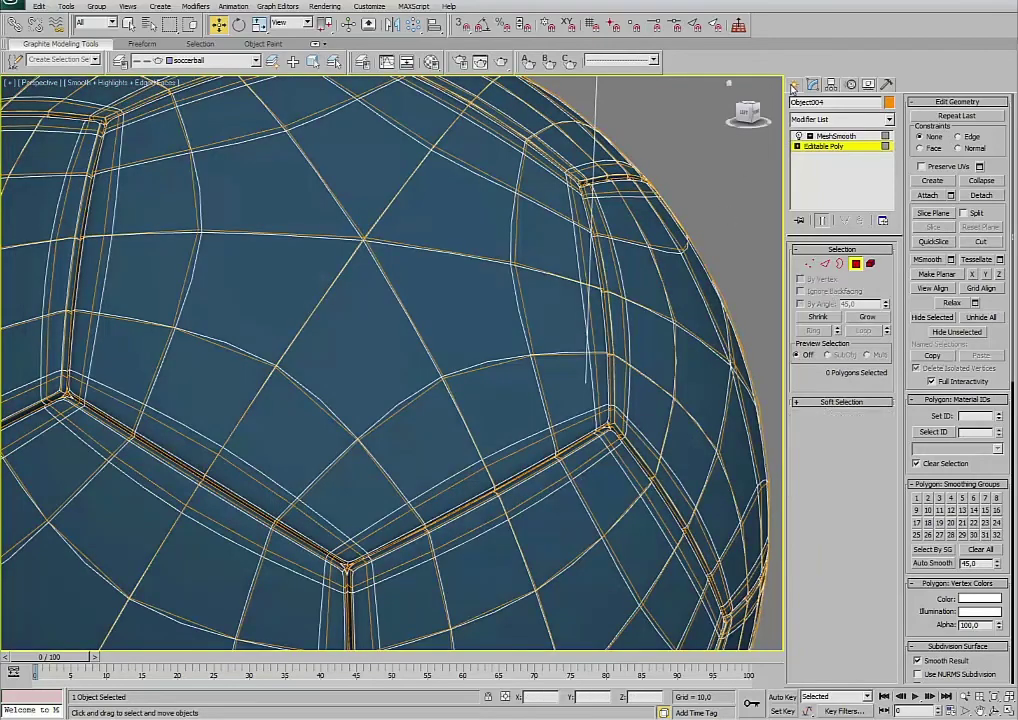
Deselect the ball, turn off edged faces, and orbit to inspect the seams.
{"action": "left_click", "coordinate": [797, 84]}
{"action": "left_click", "coordinate": [740, 200]}
{"action": "key", "text": "F4"}
{"action": "key", "text": "z"}
{"action": "mouse_move", "coordinate": [648, 302]}
{"action": "middle_mouse_down", "text": "alt"}
{"action": "mouse_move", "coordinate": [604, 316]}
{"action": "mouse_move", "coordinate": [604, 296]}
{"action": "mouse_move", "coordinate": [573, 304]}
{"action": "mouse_move", "coordinate": [593, 354]}
{"action": "mouse_move", "coordinate": [588, 415]}
{"action": "mouse_move", "coordinate": [568, 450]}
{"action": "middle_mouse_up", "text": "alt"}
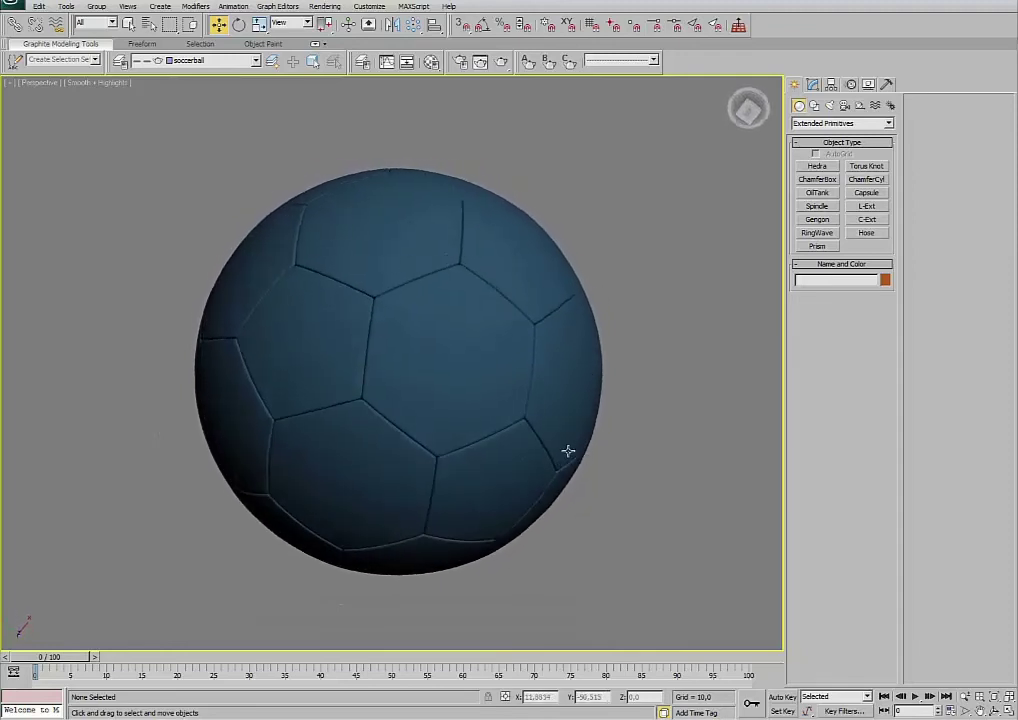
{"action": "mouse_move", "coordinate": [468, 271]}
{"action": "middle_mouse_down", "text": "alt"}
{"action": "mouse_move", "coordinate": [464, 379]}
{"action": "mouse_move", "coordinate": [439, 291]}
{"action": "middle_mouse_up", "text": "alt"}
Set the ball's MeshSmooth Iterations to 2 and orbit to check the result.
{"action": "left_click", "coordinate": [439, 291]}
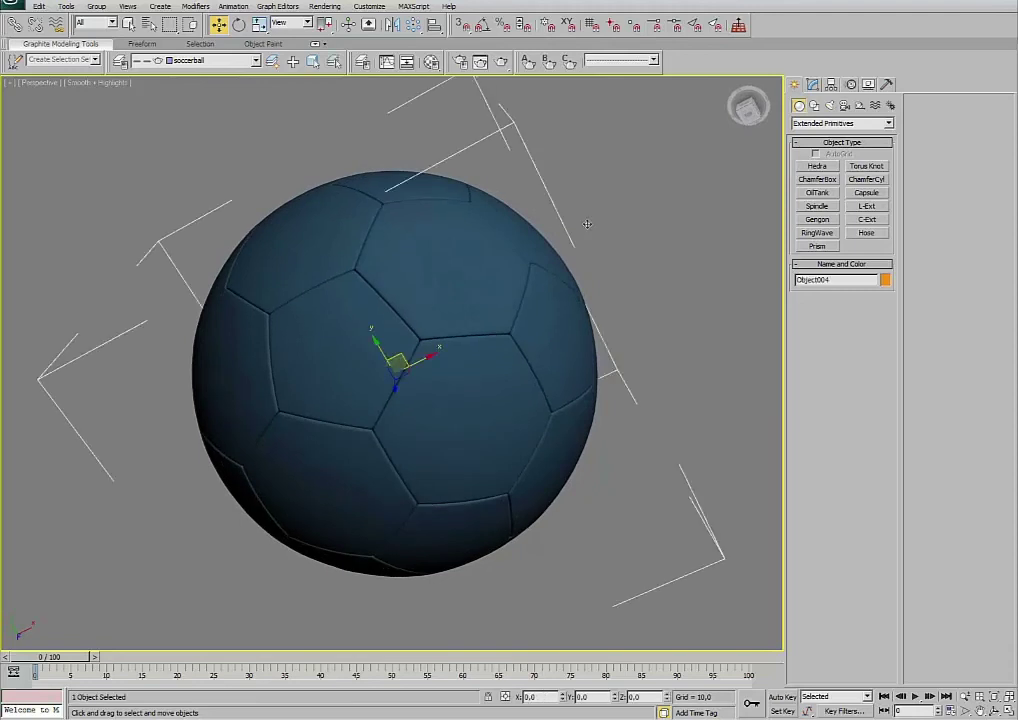
{"action": "left_click", "coordinate": [812, 84]}
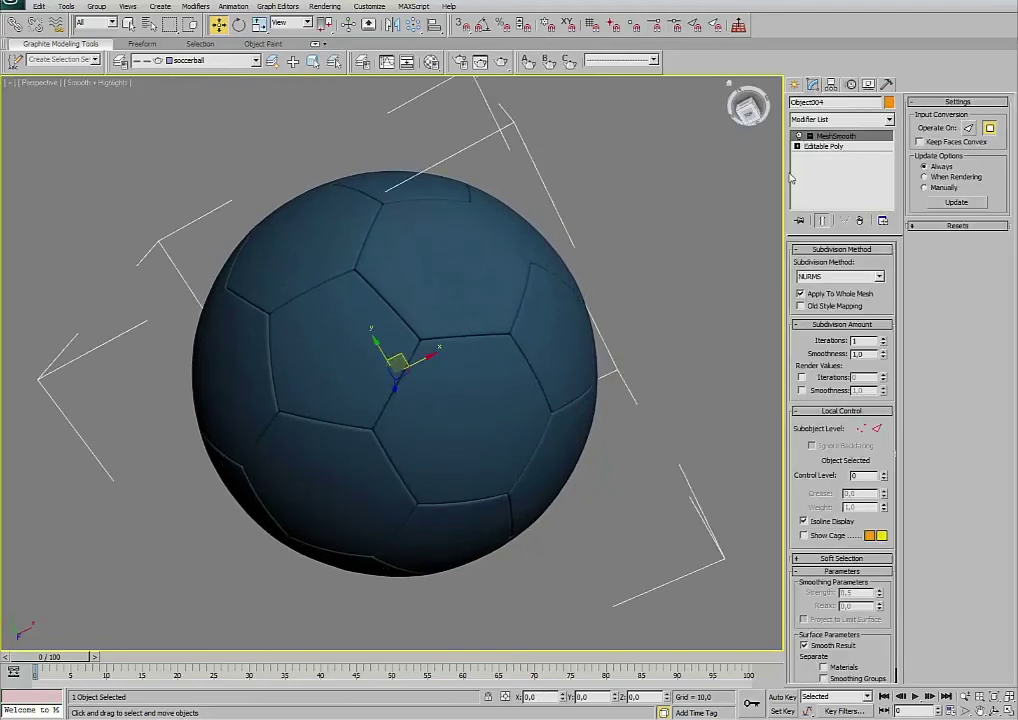
{"action": "left_click", "coordinate": [884, 341]}
{"action": "left_click", "coordinate": [593, 205]}
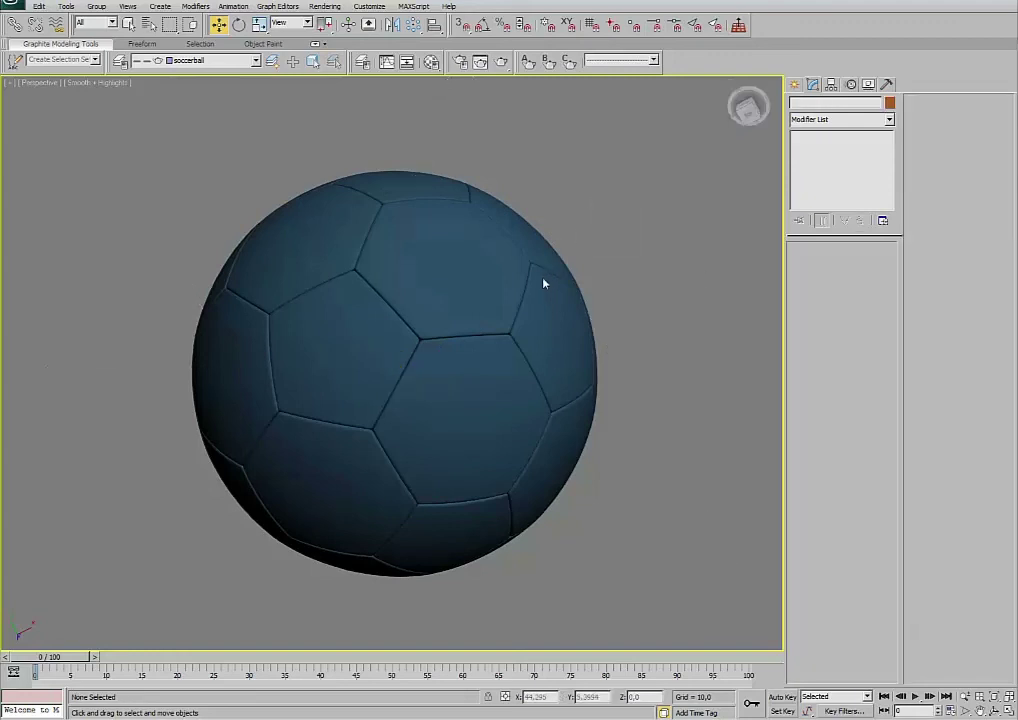
{"action": "middle_click_drag", "start_coordinate": [543, 282], "coordinate": [523, 264]}
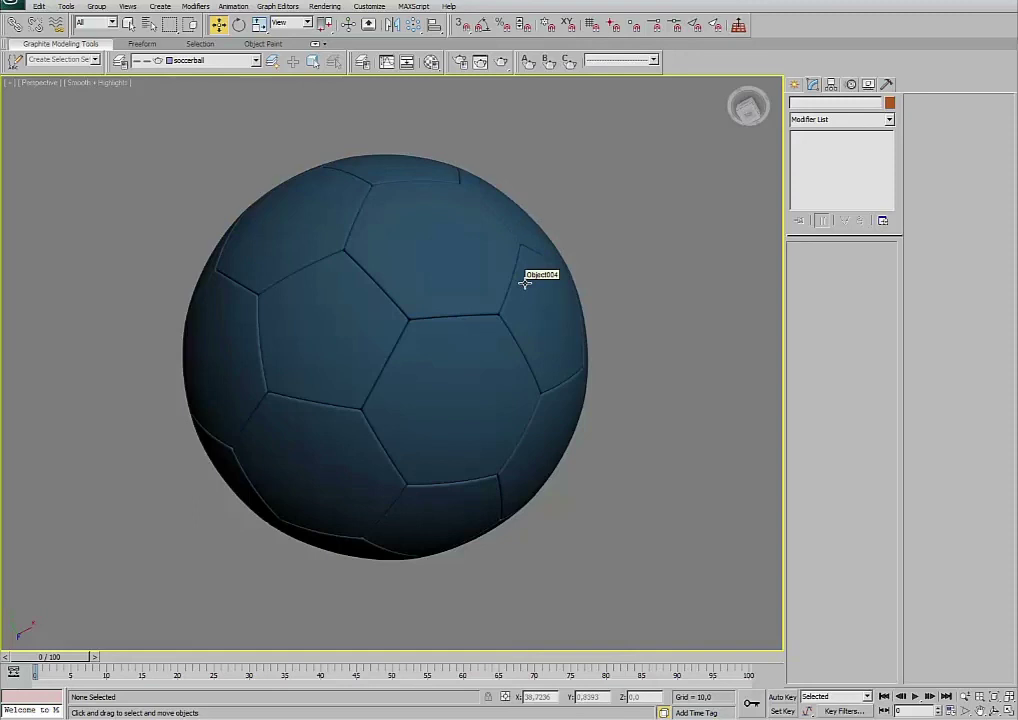
{"action": "left_click", "coordinate": [990, 710]}
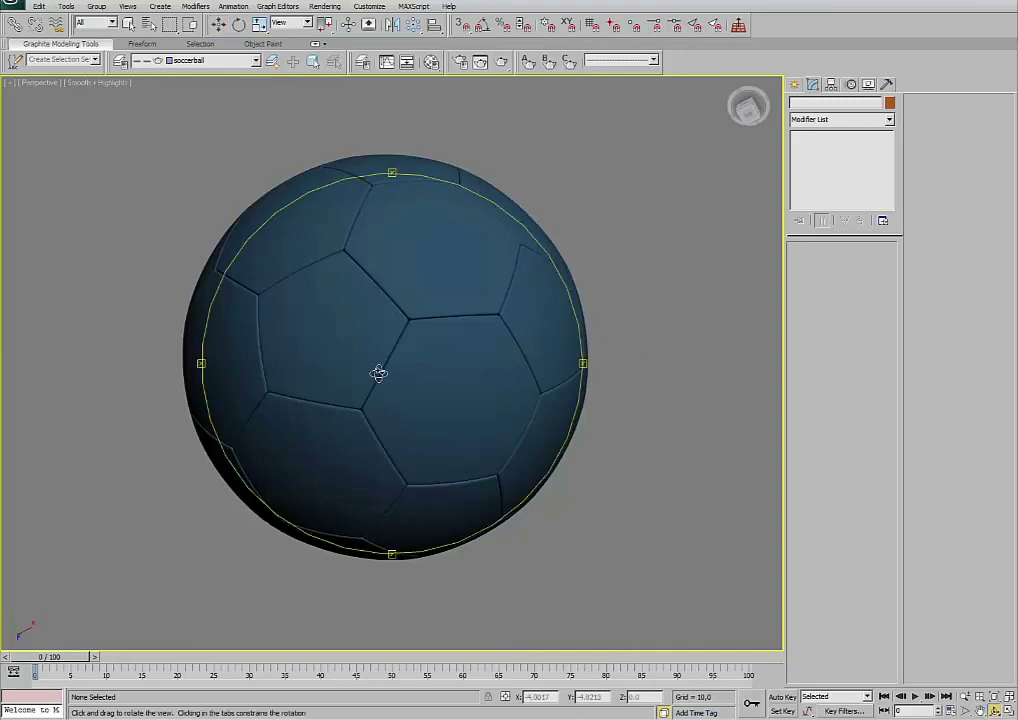